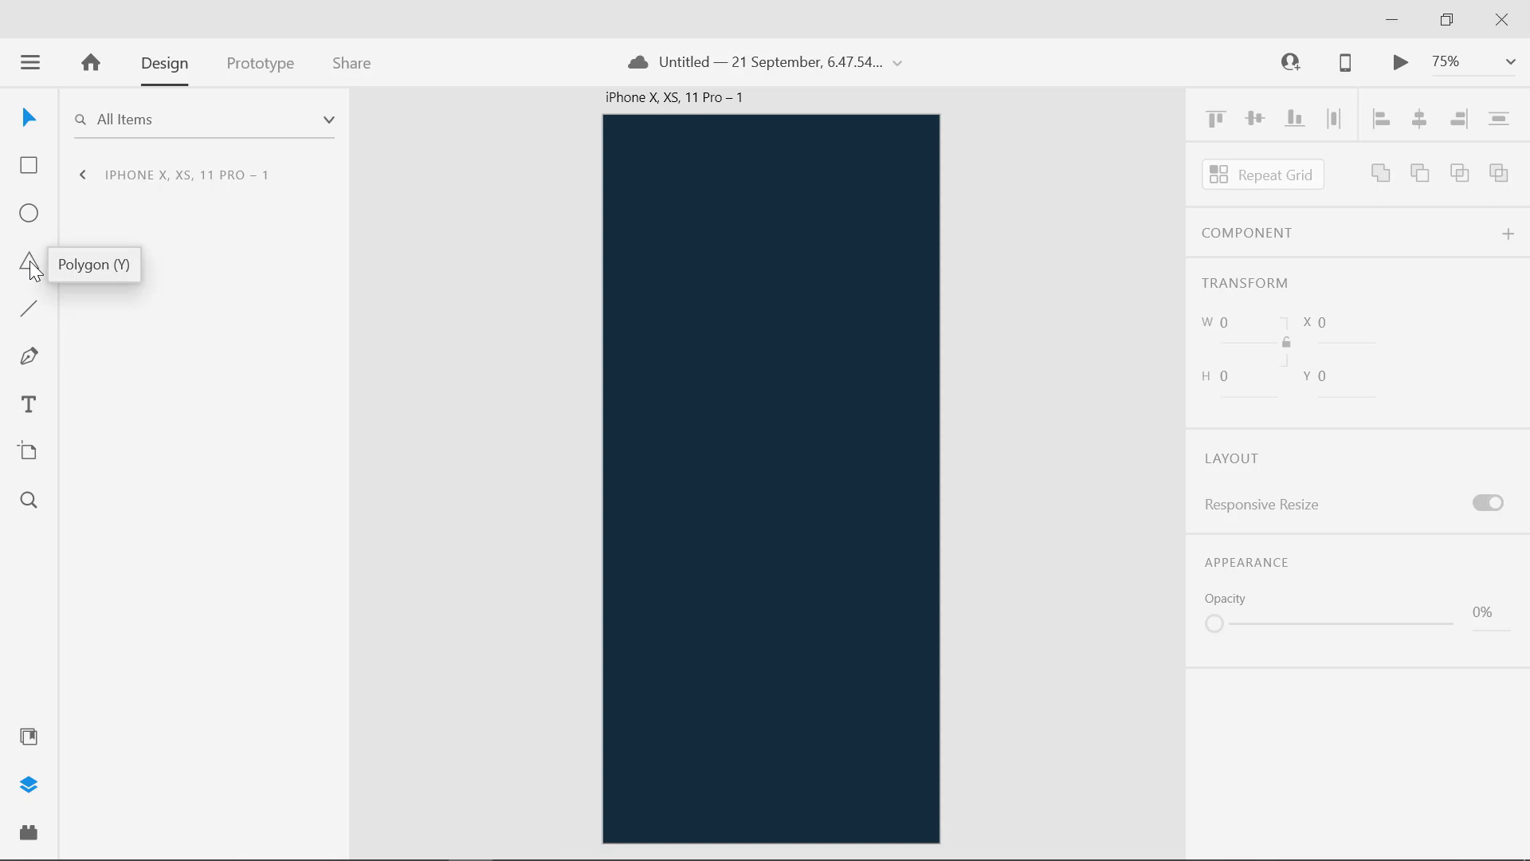
Draw a triangle about 266 by 230 with the Polygon tool and centre it on the artboard both ways
{"action": "left_click", "coordinate": [30, 263]}
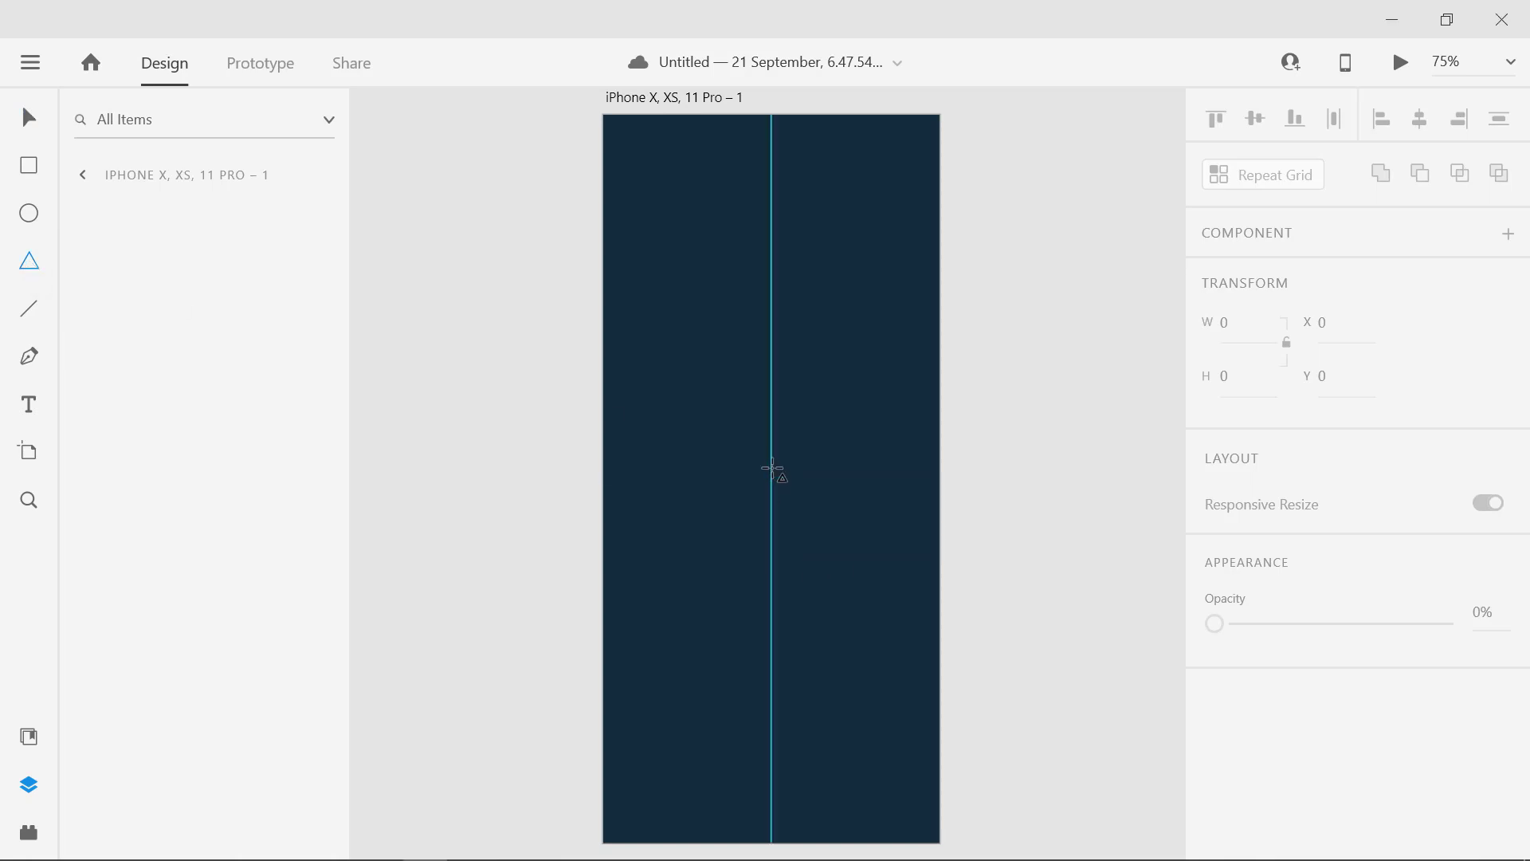
{"action": "mouse_move", "coordinate": [742, 405]}
{"action": "left_mouse_down"}
{"action": "mouse_move", "coordinate": [861, 686]}
{"action": "mouse_move", "coordinate": [860, 505]}
{"action": "left_mouse_up"}
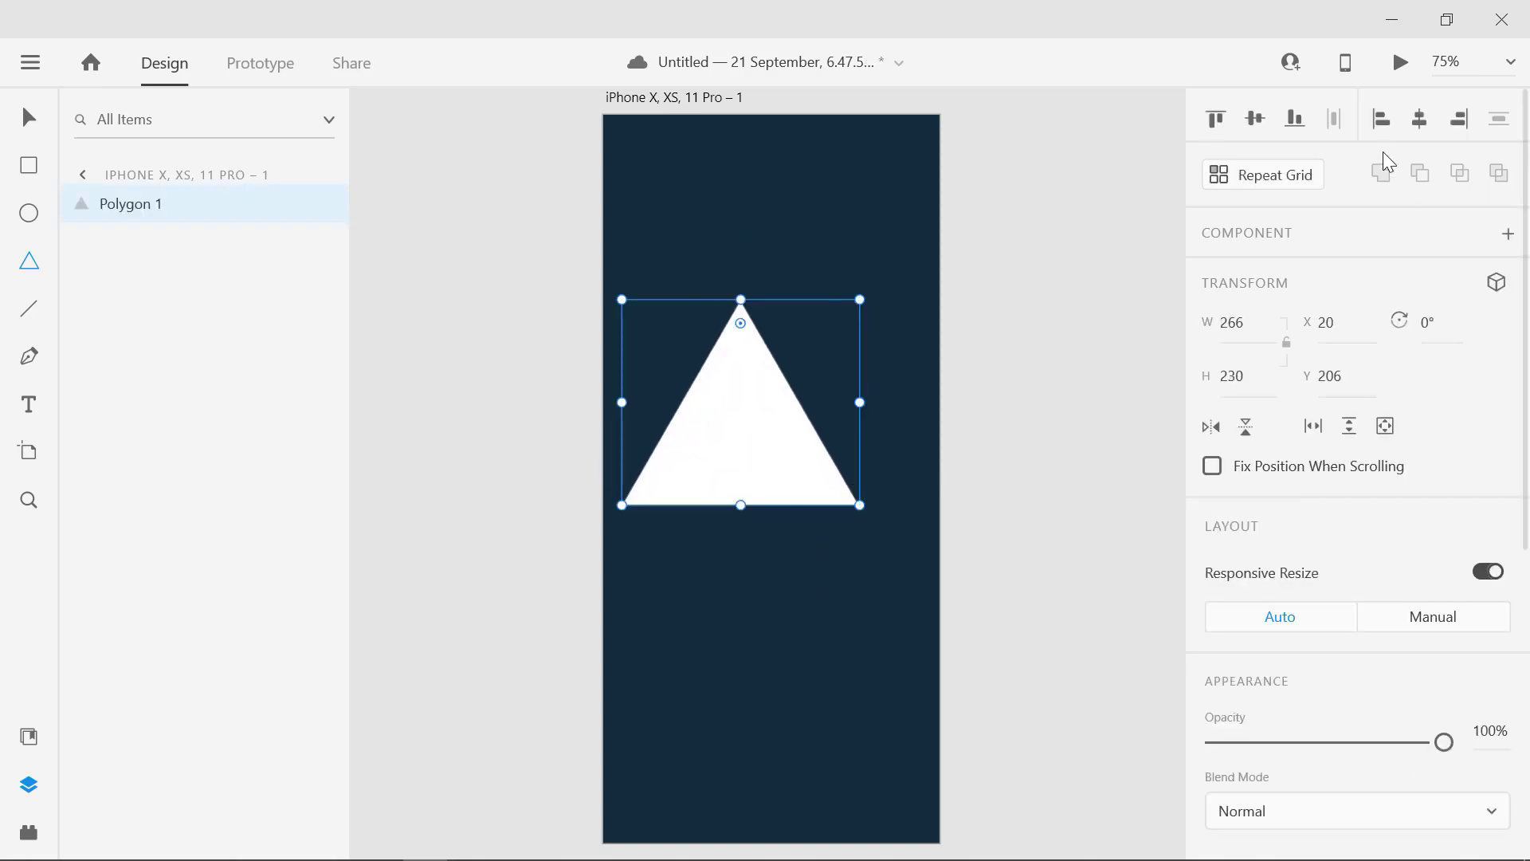
{"action": "left_click", "coordinate": [1255, 120]}
{"action": "left_click", "coordinate": [1421, 120]}
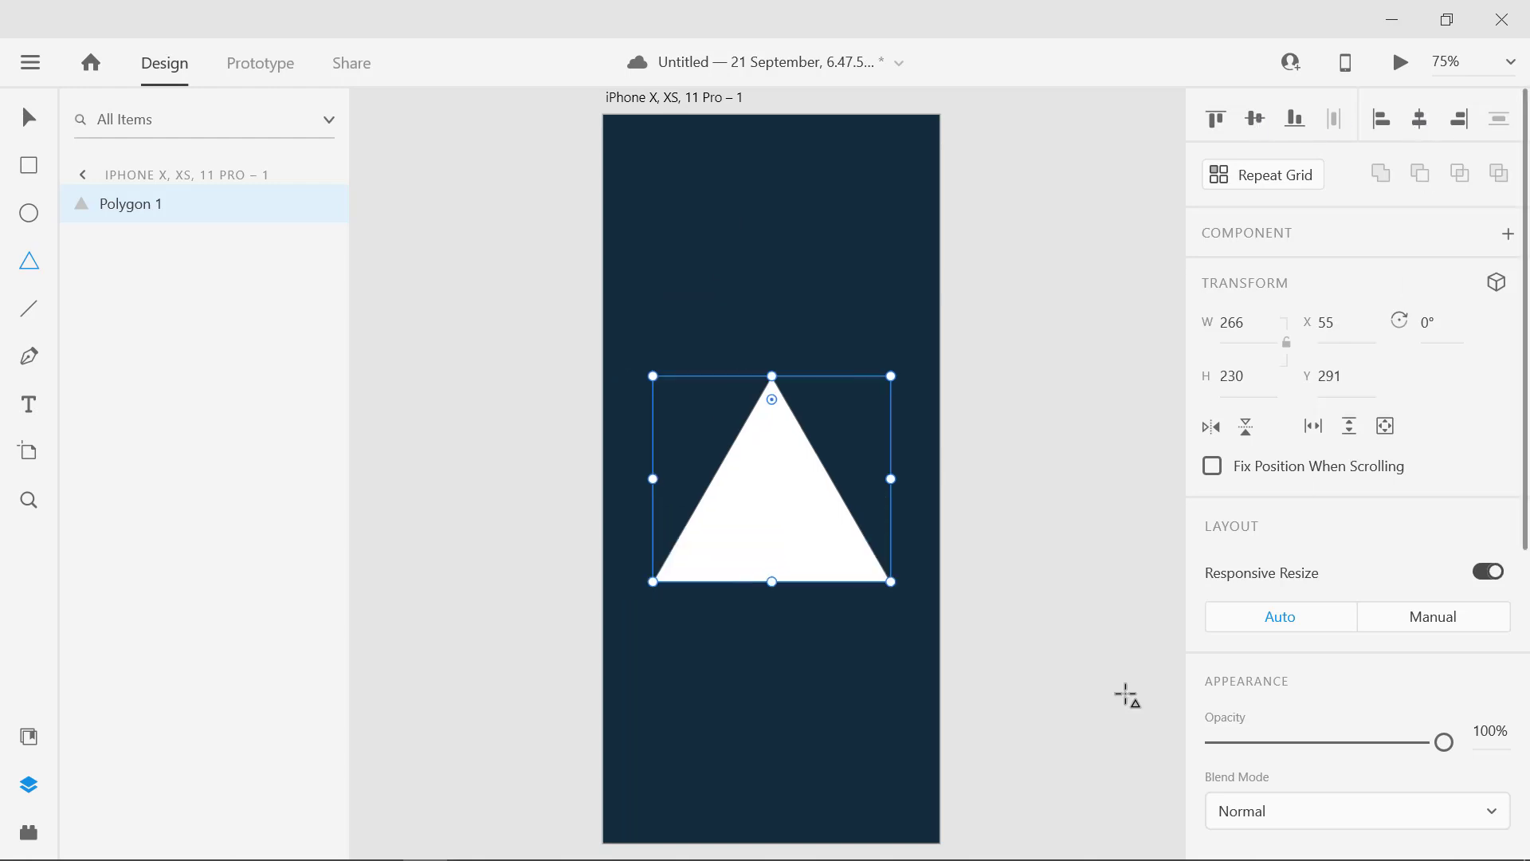
Remove the triangle's border and set its fill to the light blue #74DEF2
{"action": "scroll", "coordinate": [1330, 580], "scroll_direction": "down", "scroll_amount": 5}
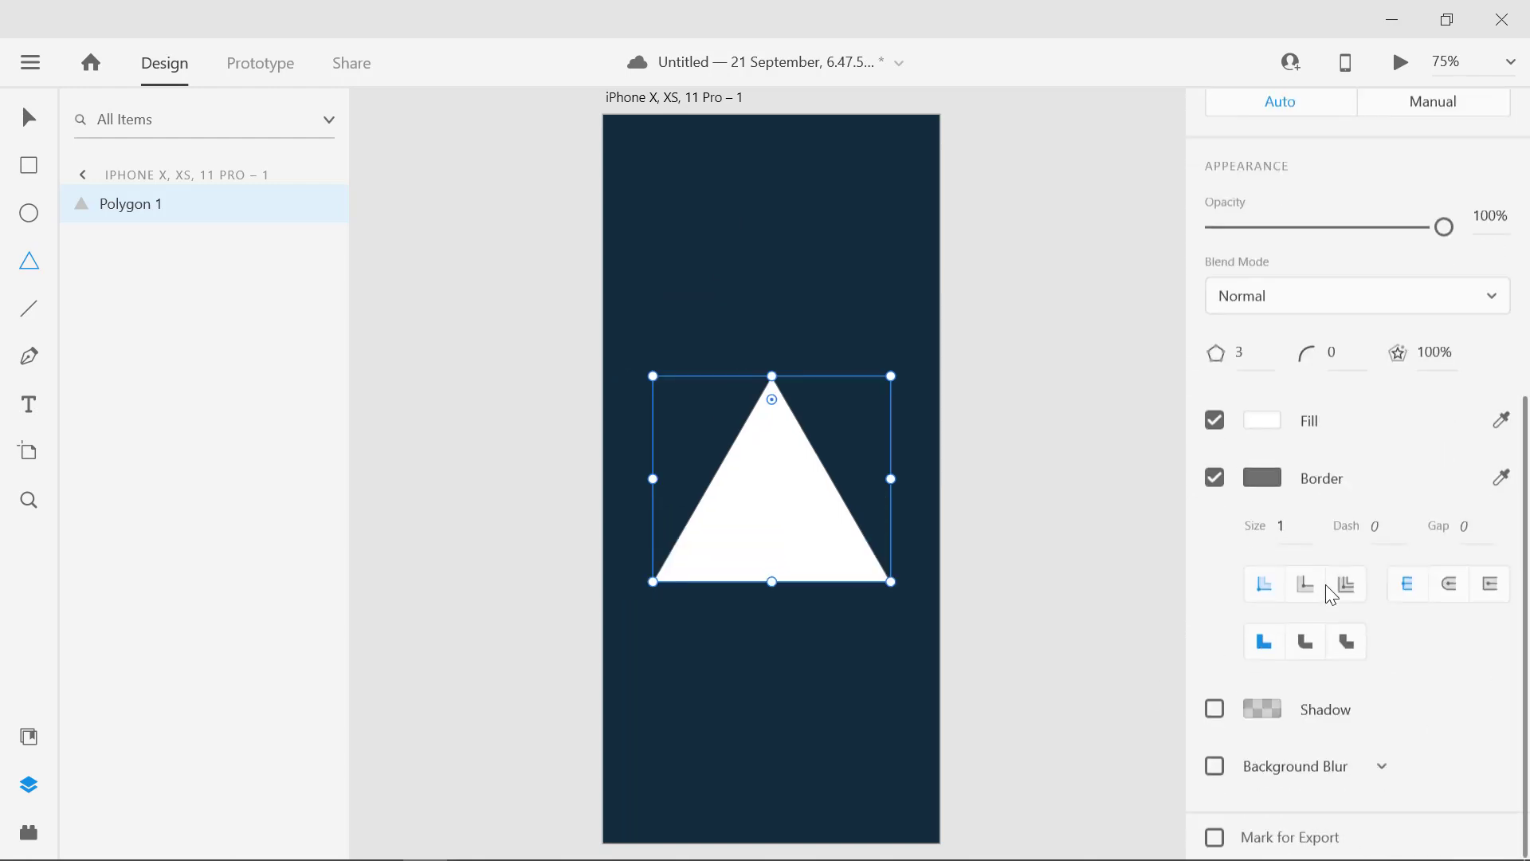
{"action": "left_click", "coordinate": [1216, 473]}
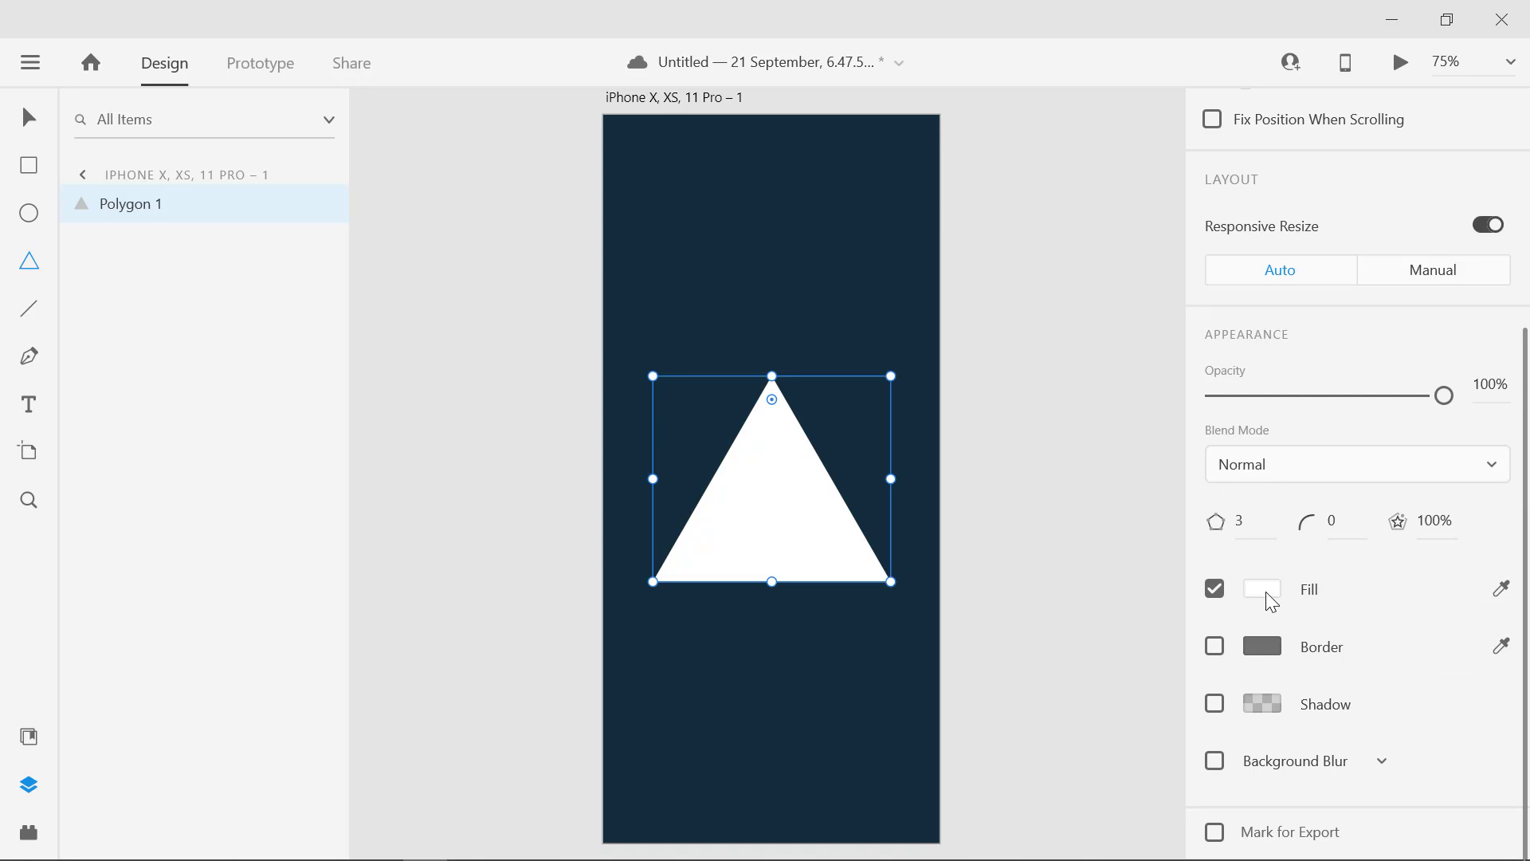
{"action": "left_click", "coordinate": [1265, 592]}
{"action": "left_click_drag", "start_coordinate": [1077, 546], "coordinate": [1054, 455]}
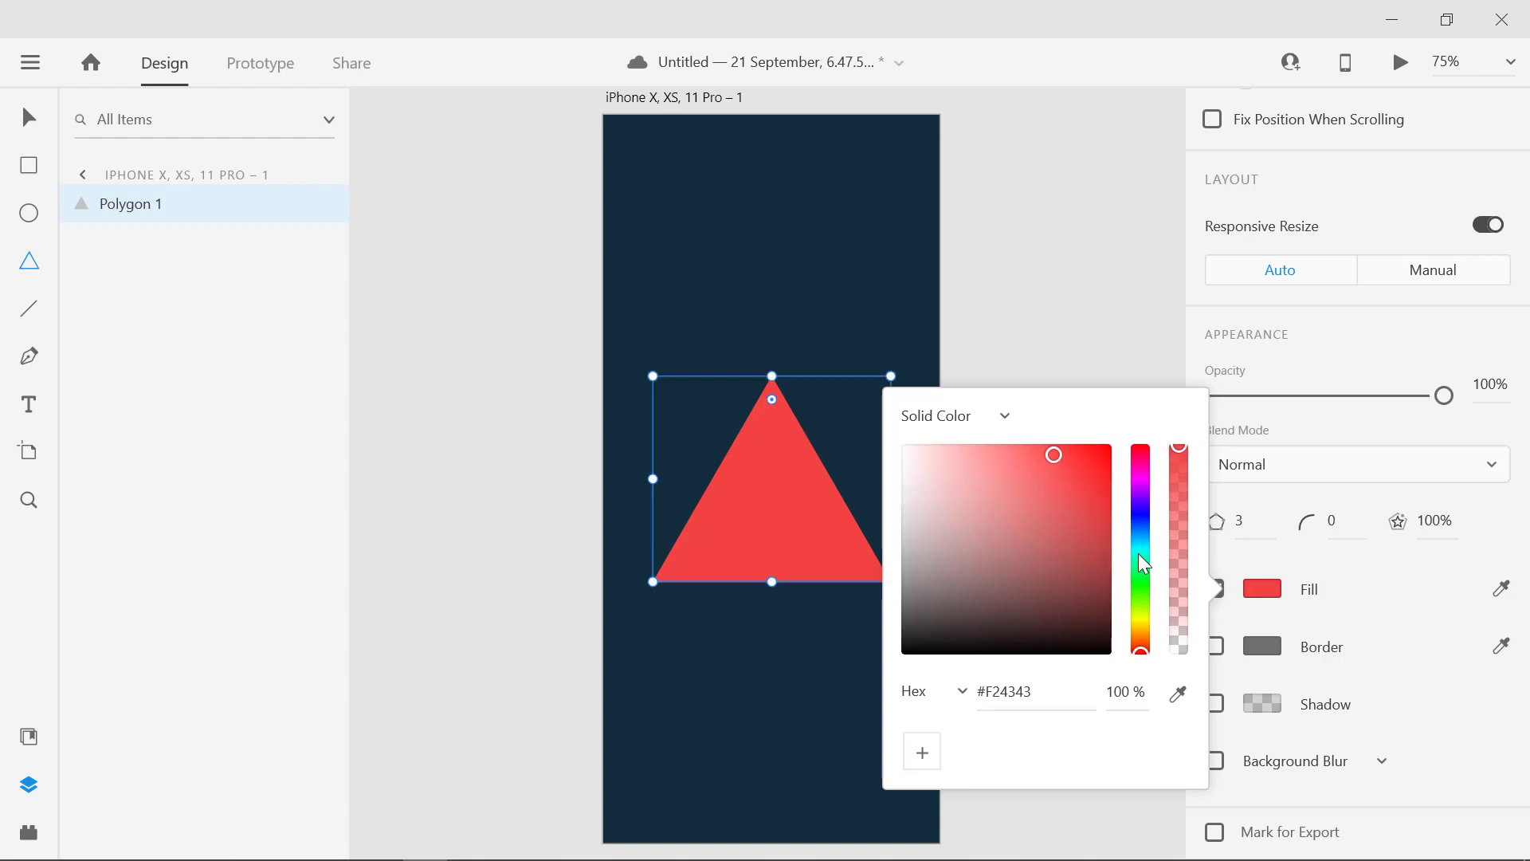
{"action": "left_click_drag", "start_coordinate": [1138, 553], "coordinate": [1139, 543]}
{"action": "left_click_drag", "start_coordinate": [1058, 457], "coordinate": [1011, 455]}
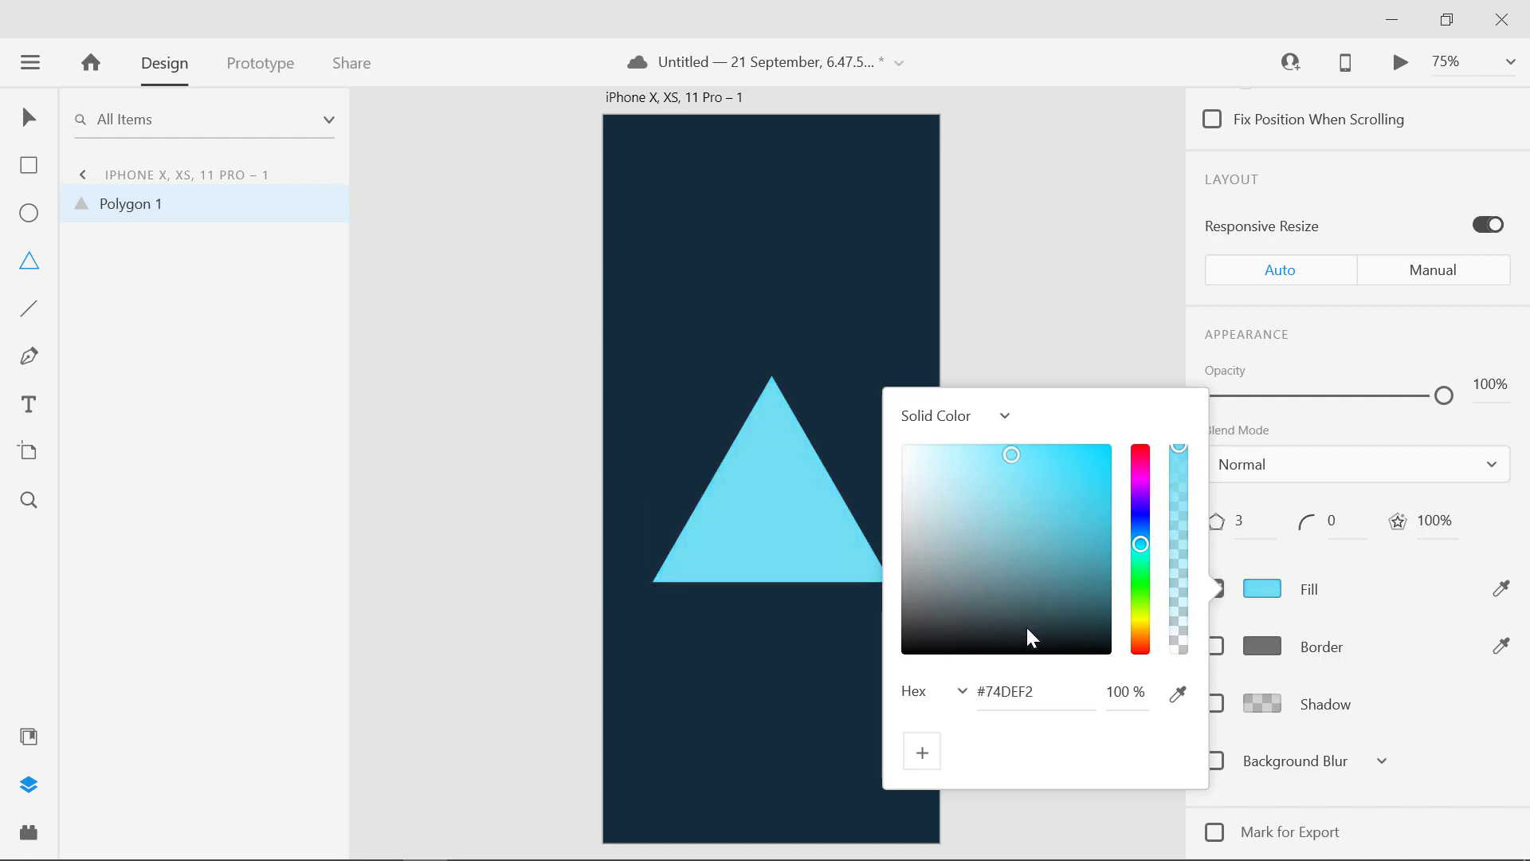
{"action": "left_click", "coordinate": [1084, 280]}
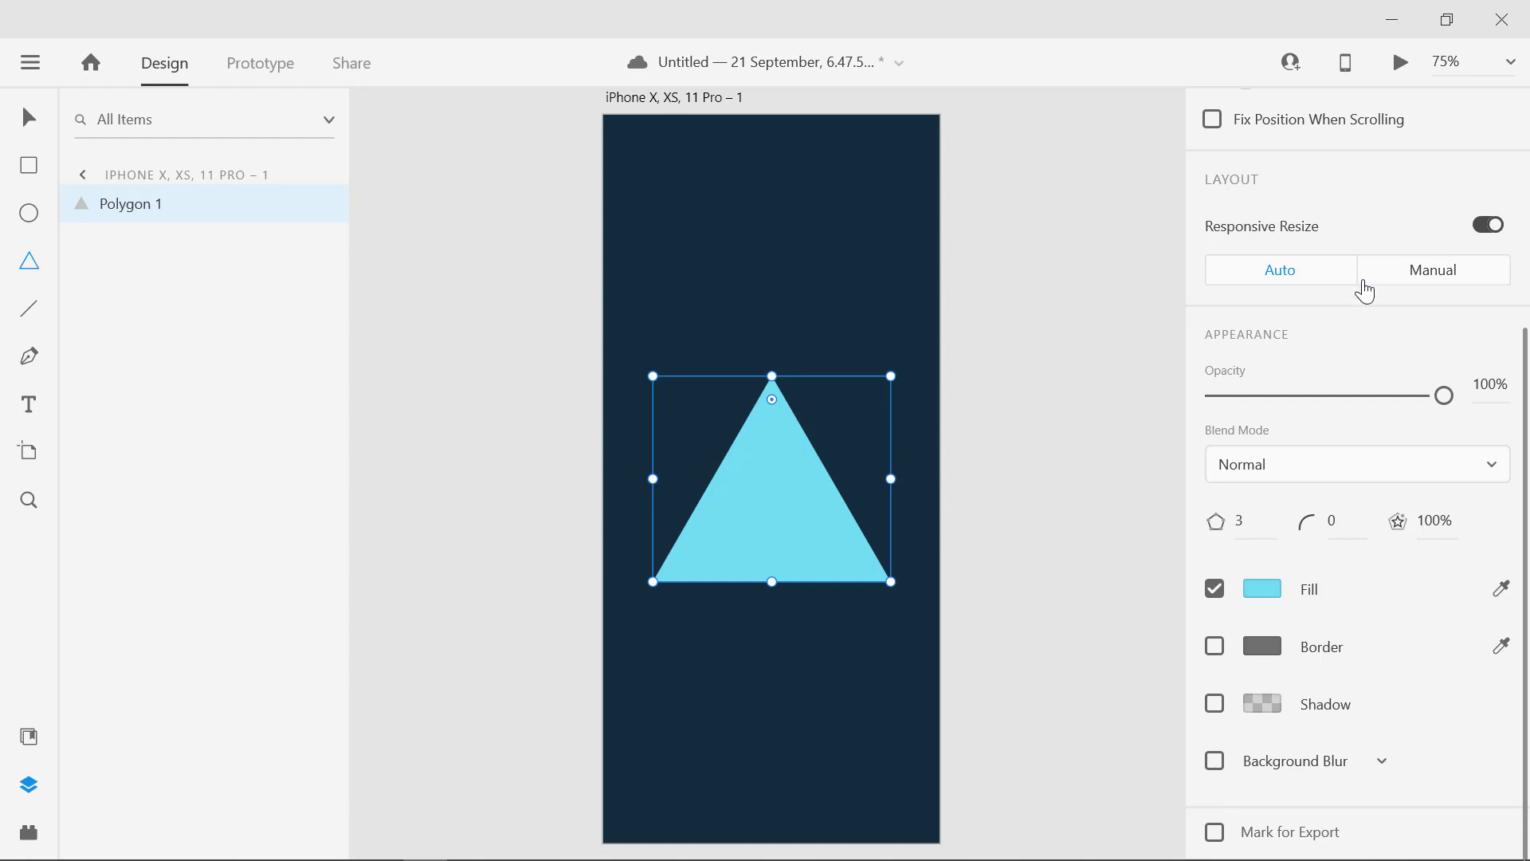
Increase the polygon's corner count to 6 to turn the triangle into a hexagon
{"action": "scroll", "coordinate": [1370, 342], "scroll_direction": "up", "scroll_amount": 4}
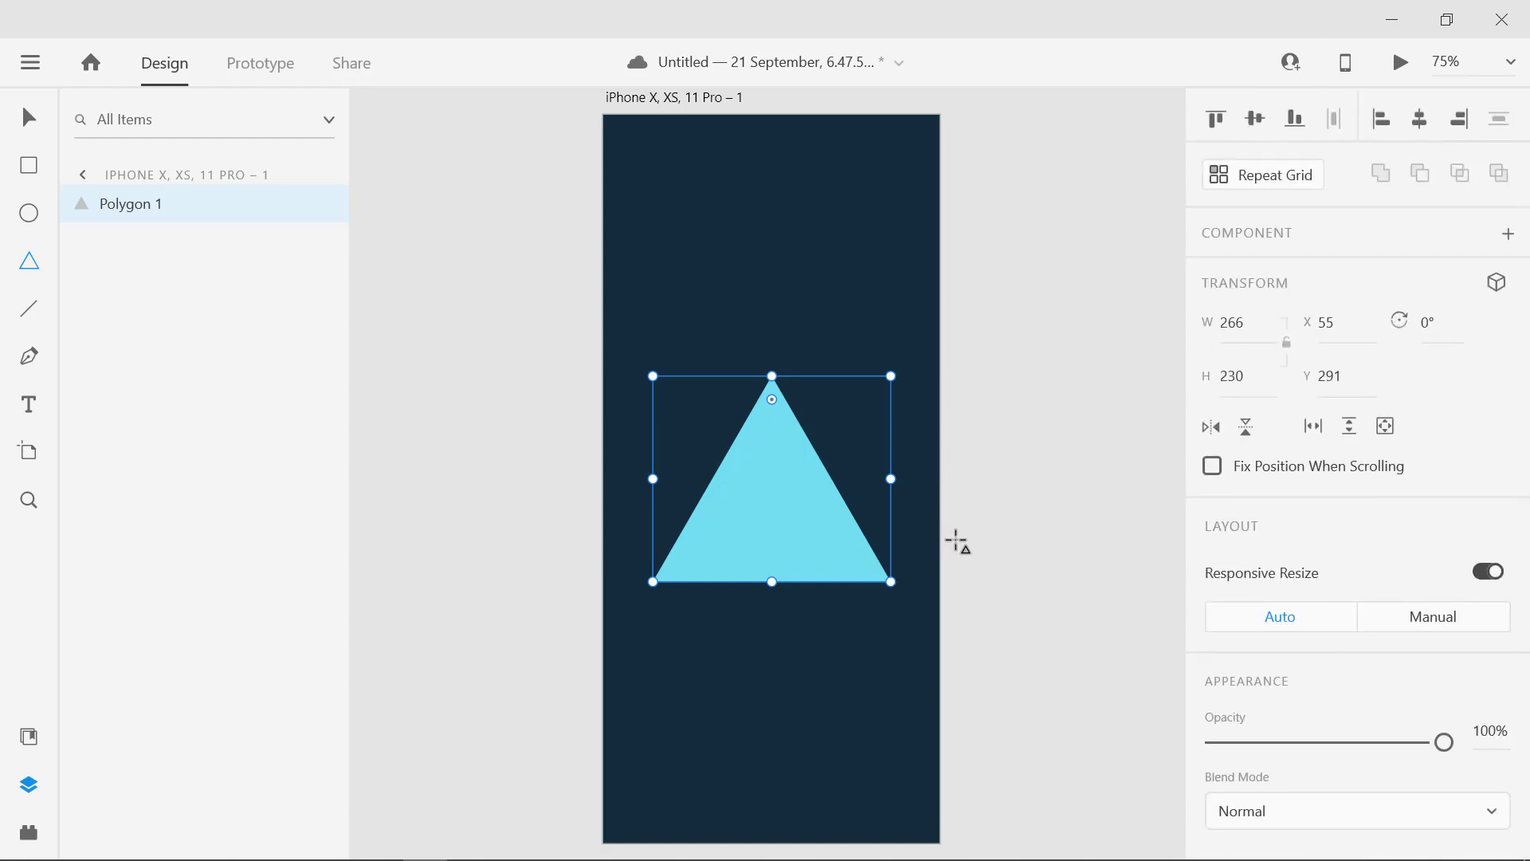
{"action": "scroll", "coordinate": [1279, 476], "scroll_direction": "down", "scroll_amount": 4}
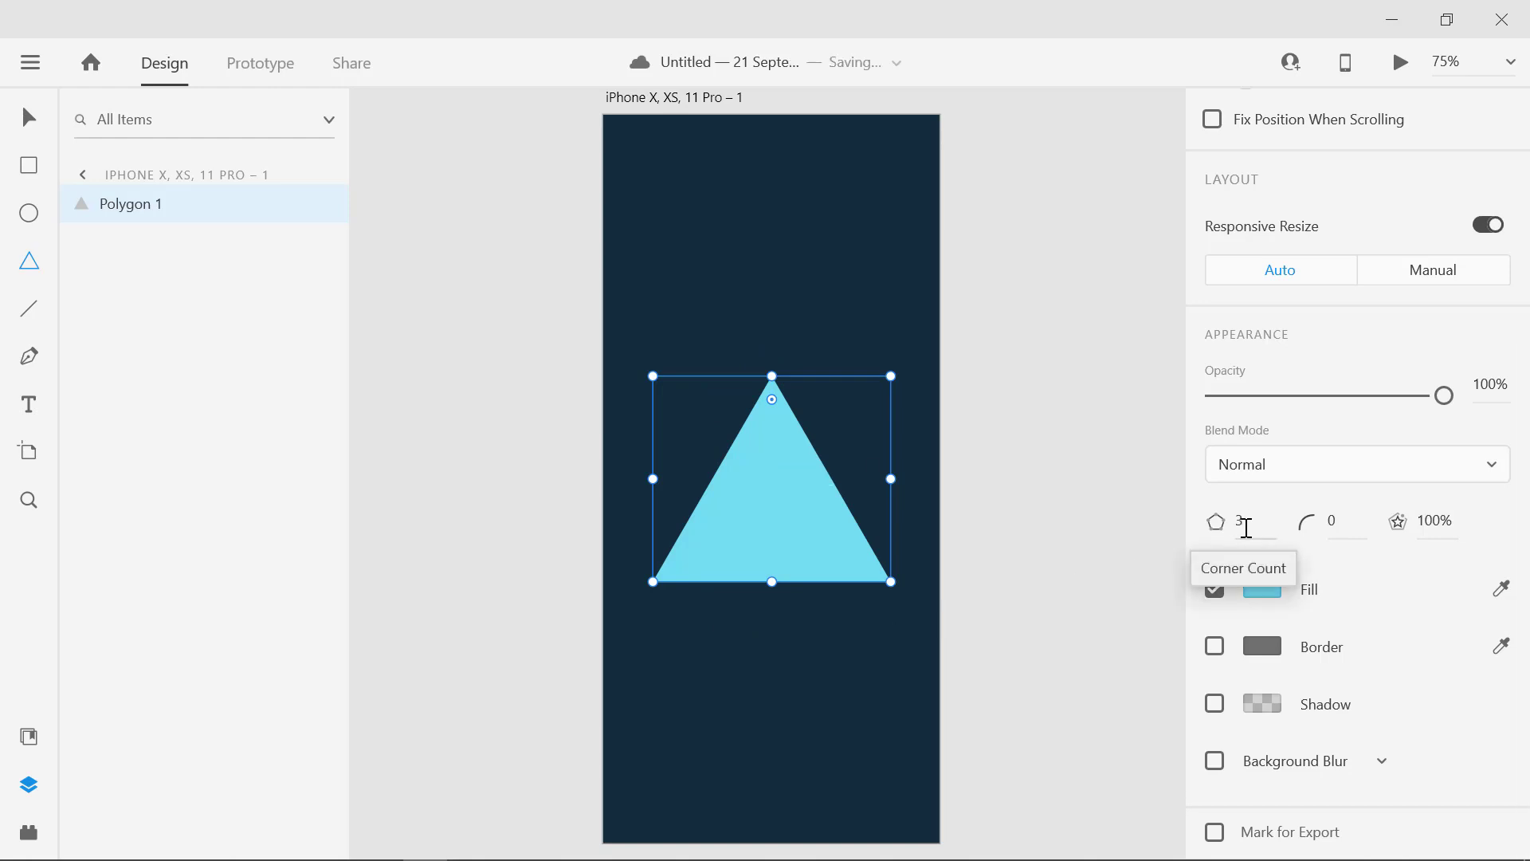
{"action": "left_click", "coordinate": [1246, 528]}
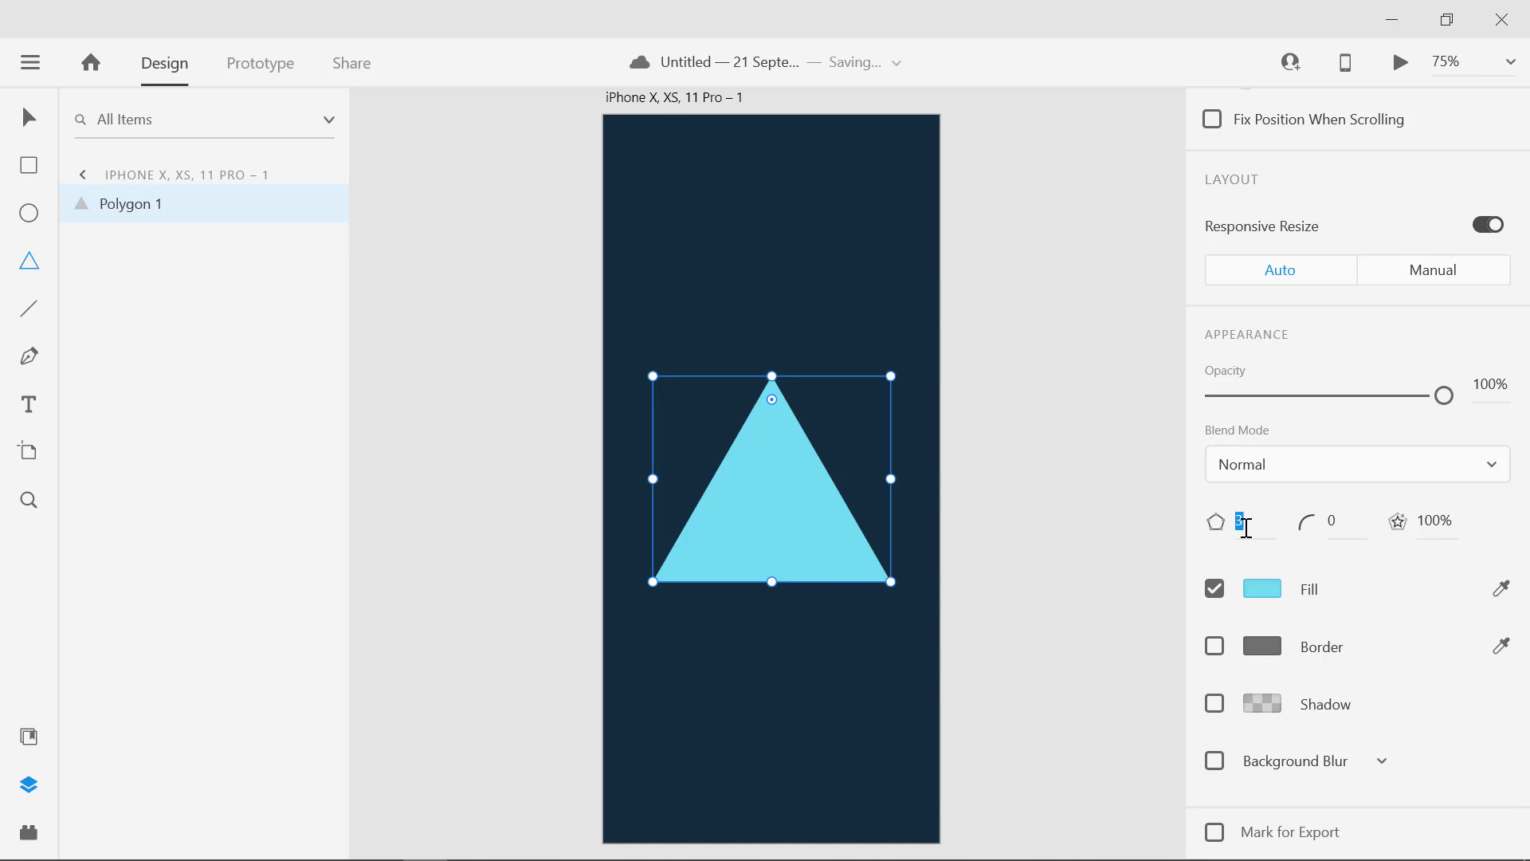
{"action": "key", "text": "Up"}
{"action": "key", "text": "Up"}
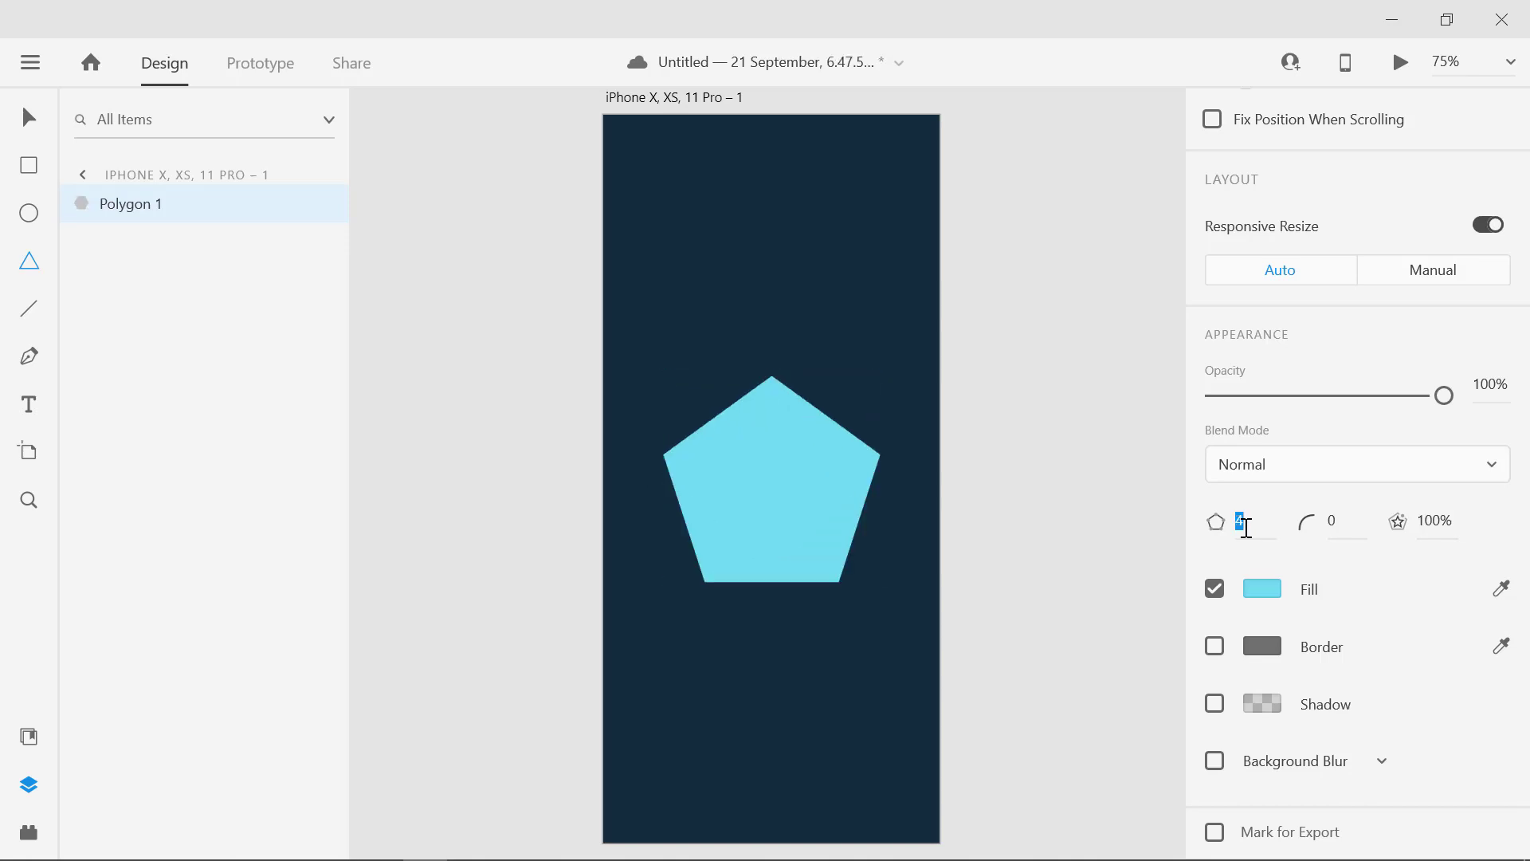
{"action": "key", "text": "Up"}
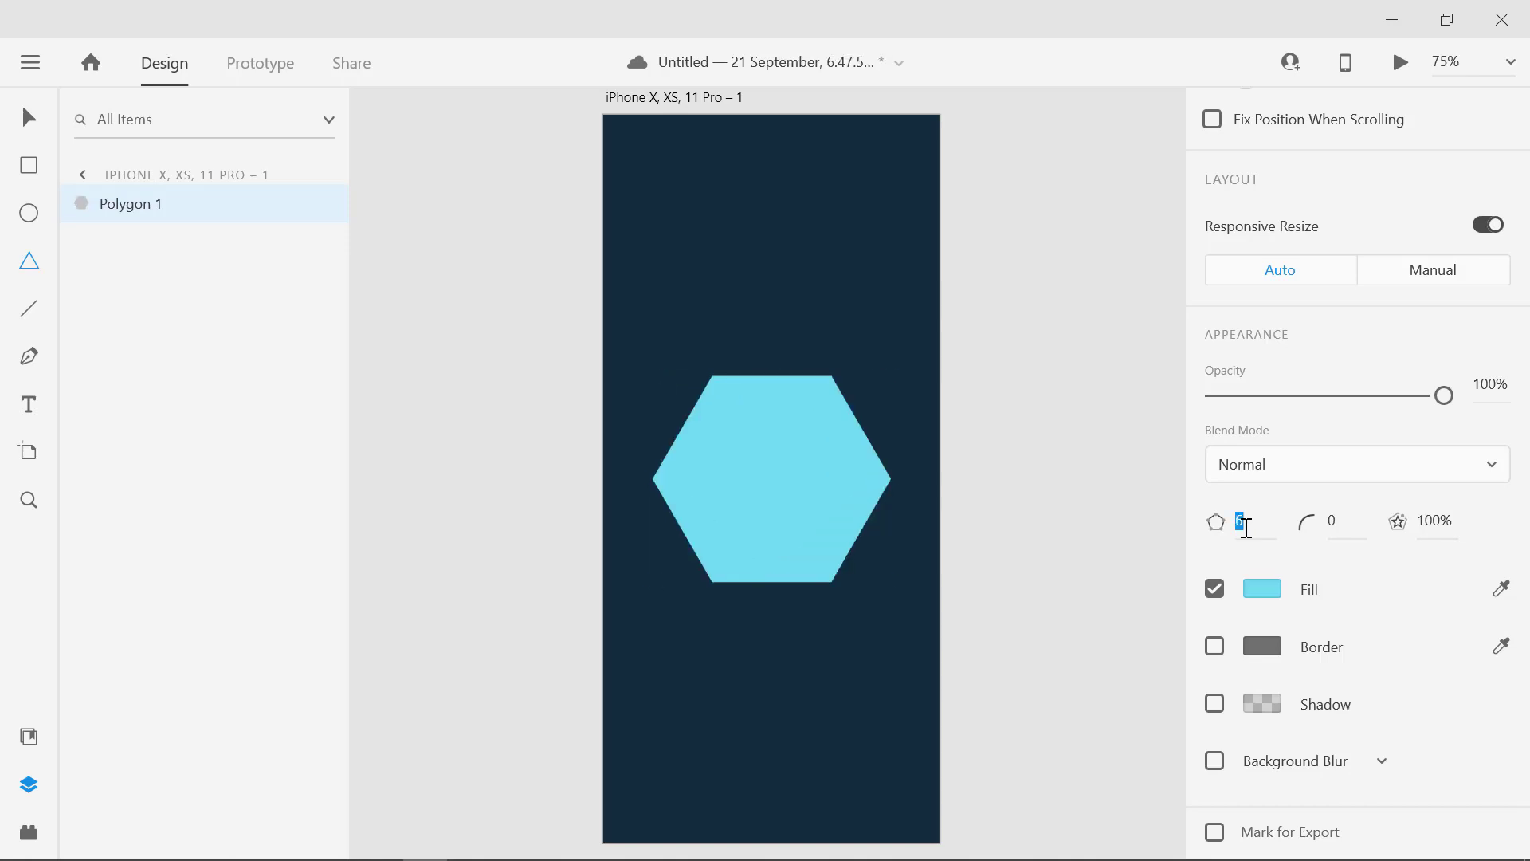
Raise the polygon's corner count gradually past 20 to try out near-circular shapes
{"action": "key", "text": "Up"}
{"action": "key", "text": "Up"}
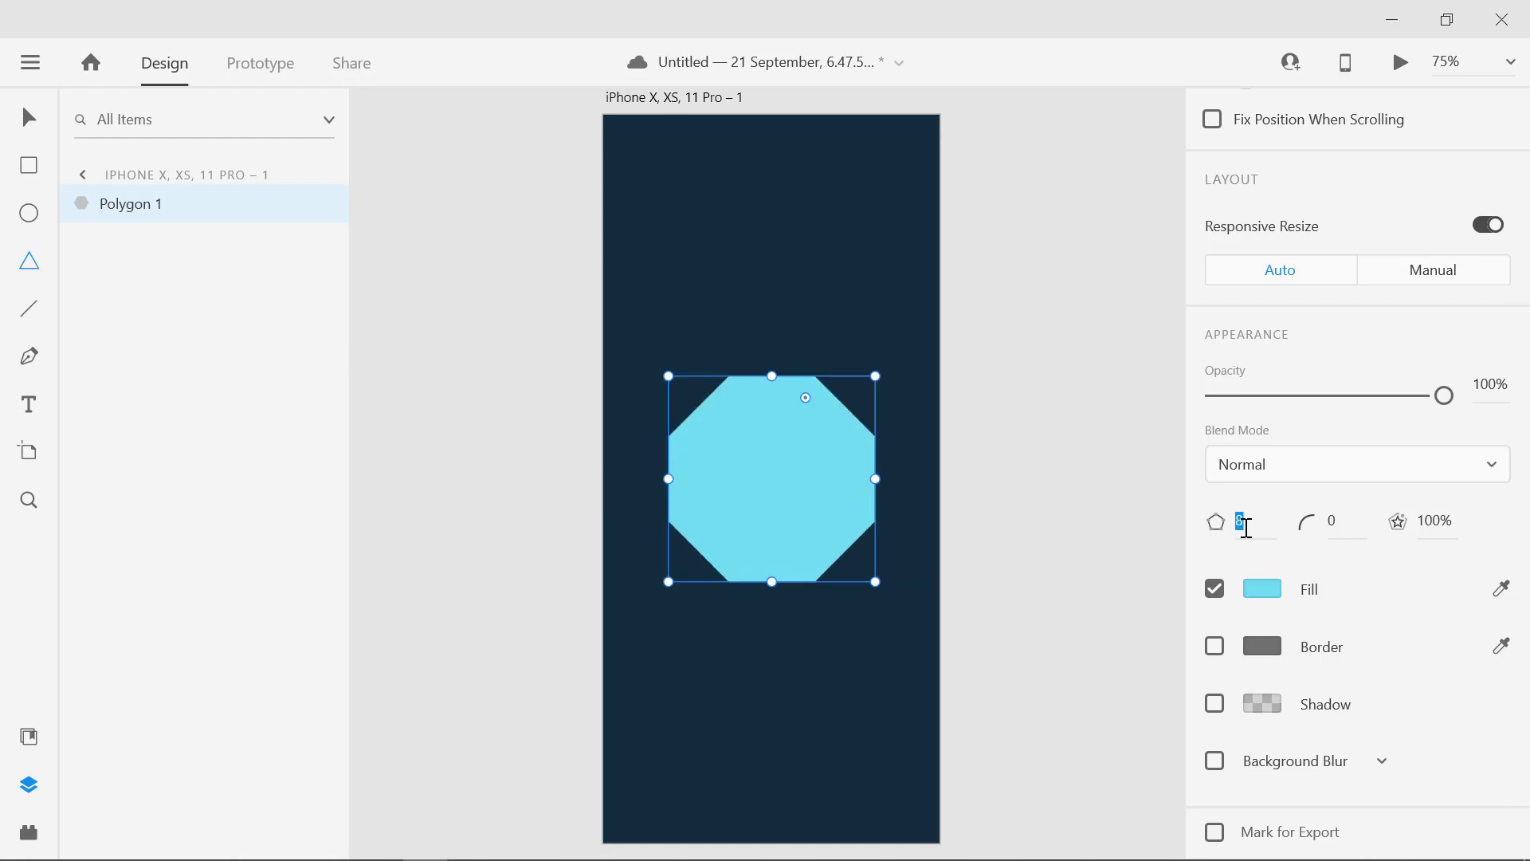
{"action": "key", "text": "Up"}
{"action": "key", "text": "Up"}
{"action": "key", "text": "Up"}
{"action": "key", "text": "Up"}
{"action": "key", "text": "Up"}
{"action": "key", "text": "Up"}
{"action": "key", "text": "Up"}
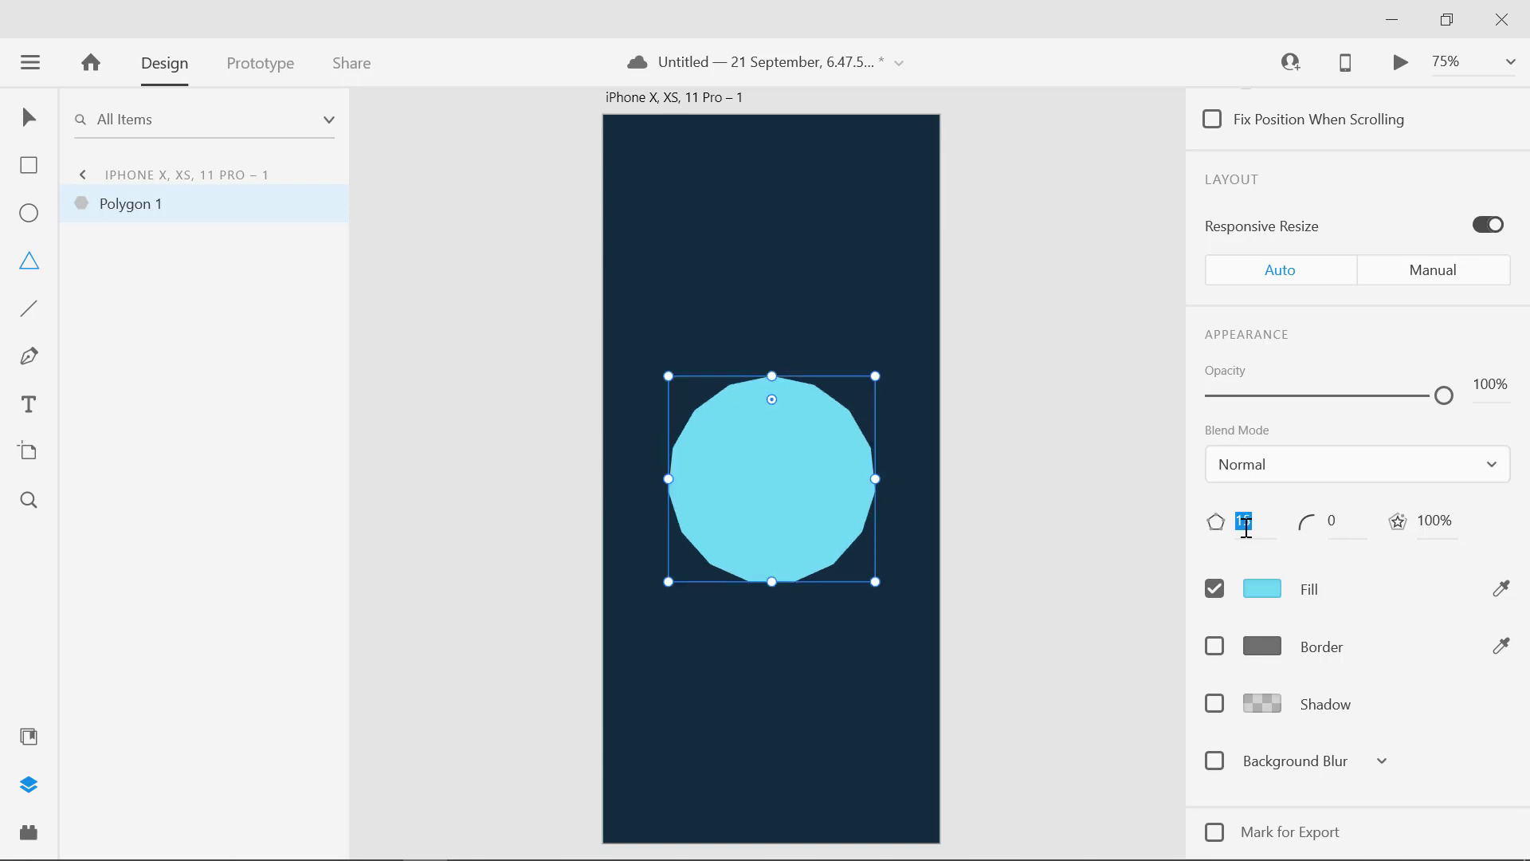
{"action": "key", "text": "Up"}
{"action": "key", "text": "Up"}
{"action": "key", "text": "Up"}
{"action": "key", "text": "Up"}
{"action": "key", "text": "Up"}
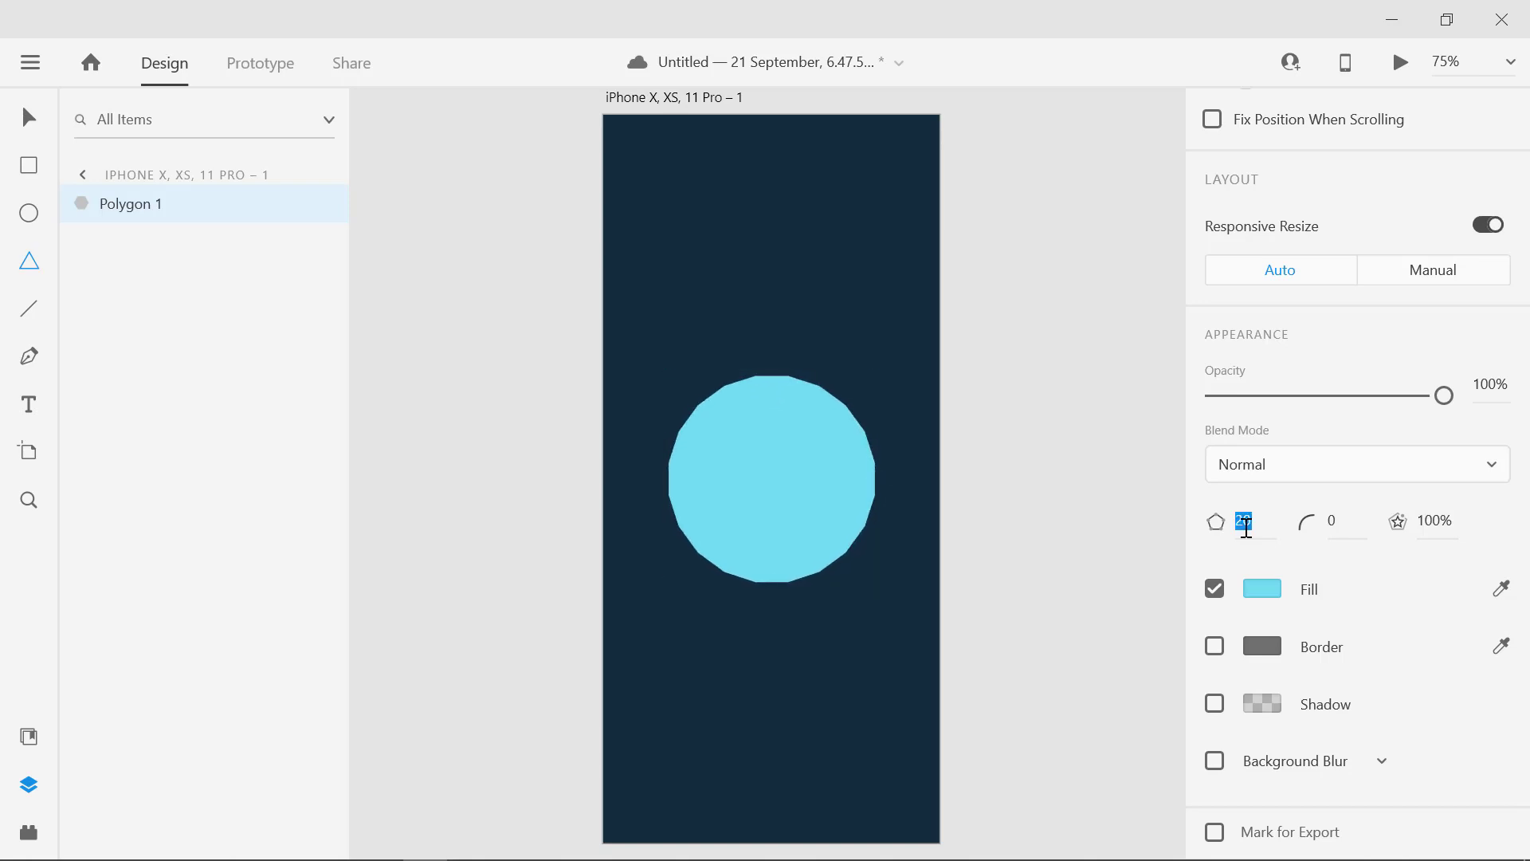
{"action": "key", "text": "Up"}
{"action": "key", "text": "Up"}
{"action": "key", "text": "Up"}
{"action": "key", "text": "Up"}
{"action": "key", "text": "Up"}
{"action": "key", "text": "Up"}
{"action": "key", "text": "Up"}
{"action": "key", "text": "Up"}
{"action": "key", "text": "Up"}
{"action": "key", "text": "Up"}
{"action": "key", "text": "Up"}
{"action": "key", "text": "Up"}
{"action": "key", "text": "Up"}
{"action": "key", "text": "Up"}
Bring the polygon's corner count back down to 6
{"action": "key", "text": "Down"}
{"action": "key", "text": "Down"}
{"action": "key", "text": "Down"}
{"action": "key", "text": "Down"}
{"action": "key", "text": "Down"}
{"action": "key", "text": "Down"}
{"action": "key", "text": "Down"}
{"action": "key", "text": "Down"}
{"action": "key", "text": "Down"}
{"action": "key", "text": "Down"}
{"action": "key", "text": "Down"}
{"action": "key", "text": "Down"}
{"action": "key", "text": "Down"}
{"action": "key", "text": "Down"}
{"action": "key", "text": "Down"}
{"action": "key", "text": "Down"}
{"action": "key", "text": "Down"}
{"action": "key", "text": "Down"}
{"action": "key", "text": "Down"}
{"action": "key", "text": "Down"}
{"action": "key", "text": "Down"}
{"action": "key", "text": "Down"}
{"action": "key", "text": "Down"}
{"action": "key", "text": "Down"}
{"action": "key", "text": "Down"}
{"action": "key", "text": "Down"}
{"action": "key", "text": "Down"}
{"action": "key", "text": "Down"}
{"action": "key", "text": "Down"}
{"action": "key", "text": "Down"}
{"action": "key", "text": "Down"}
{"action": "key", "text": "Down"}
{"action": "key", "text": "Down"}
{"action": "key", "text": "Down"}
{"action": "key", "text": "Down"}
{"action": "key", "text": "Down"}
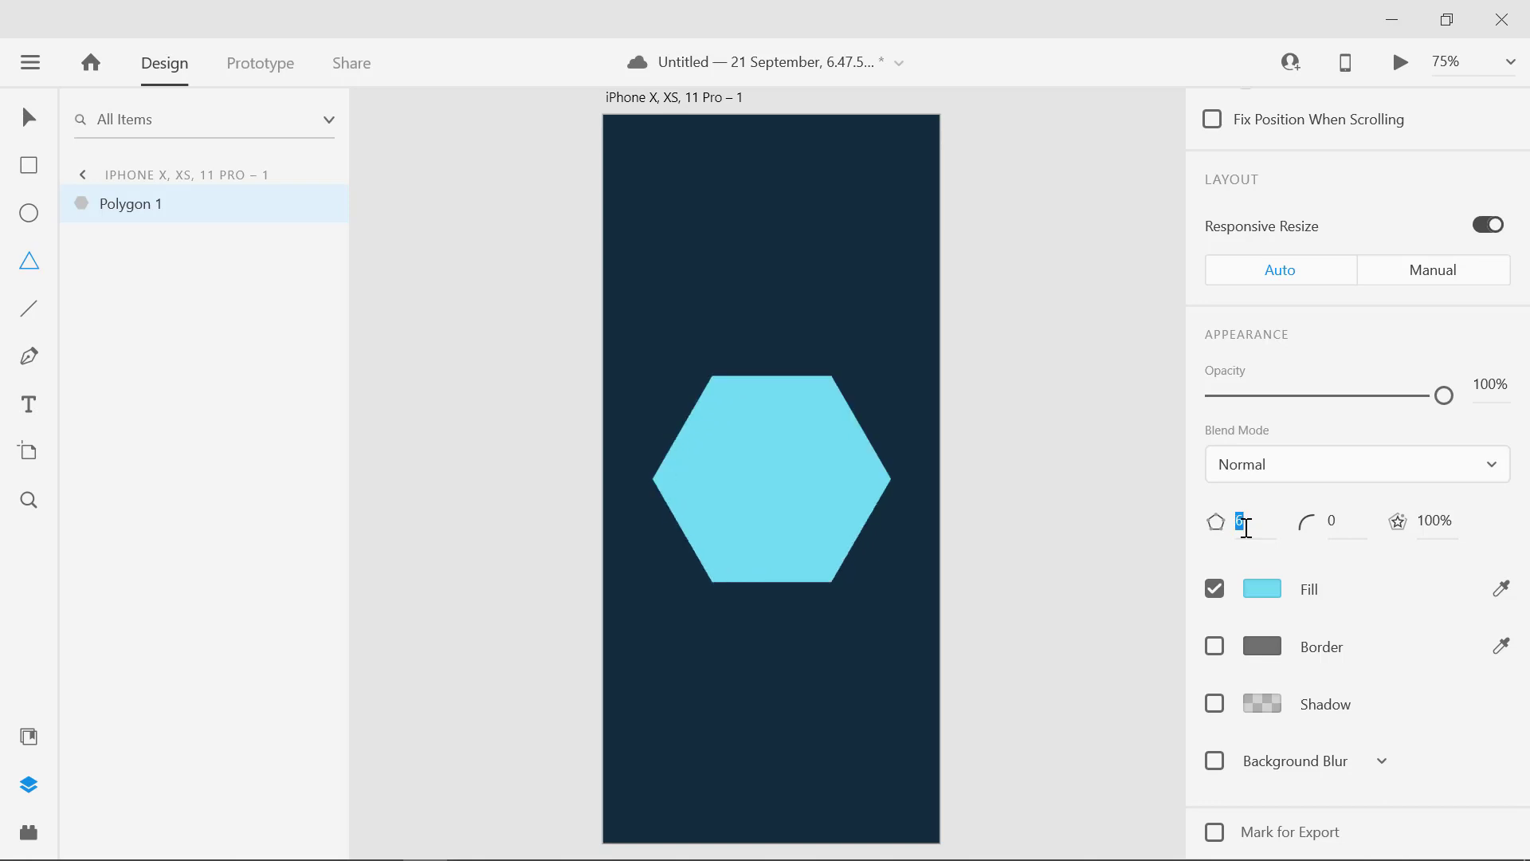
{"action": "key", "text": "Up"}
{"action": "key", "text": "Up"}
{"action": "key", "text": "Up"}
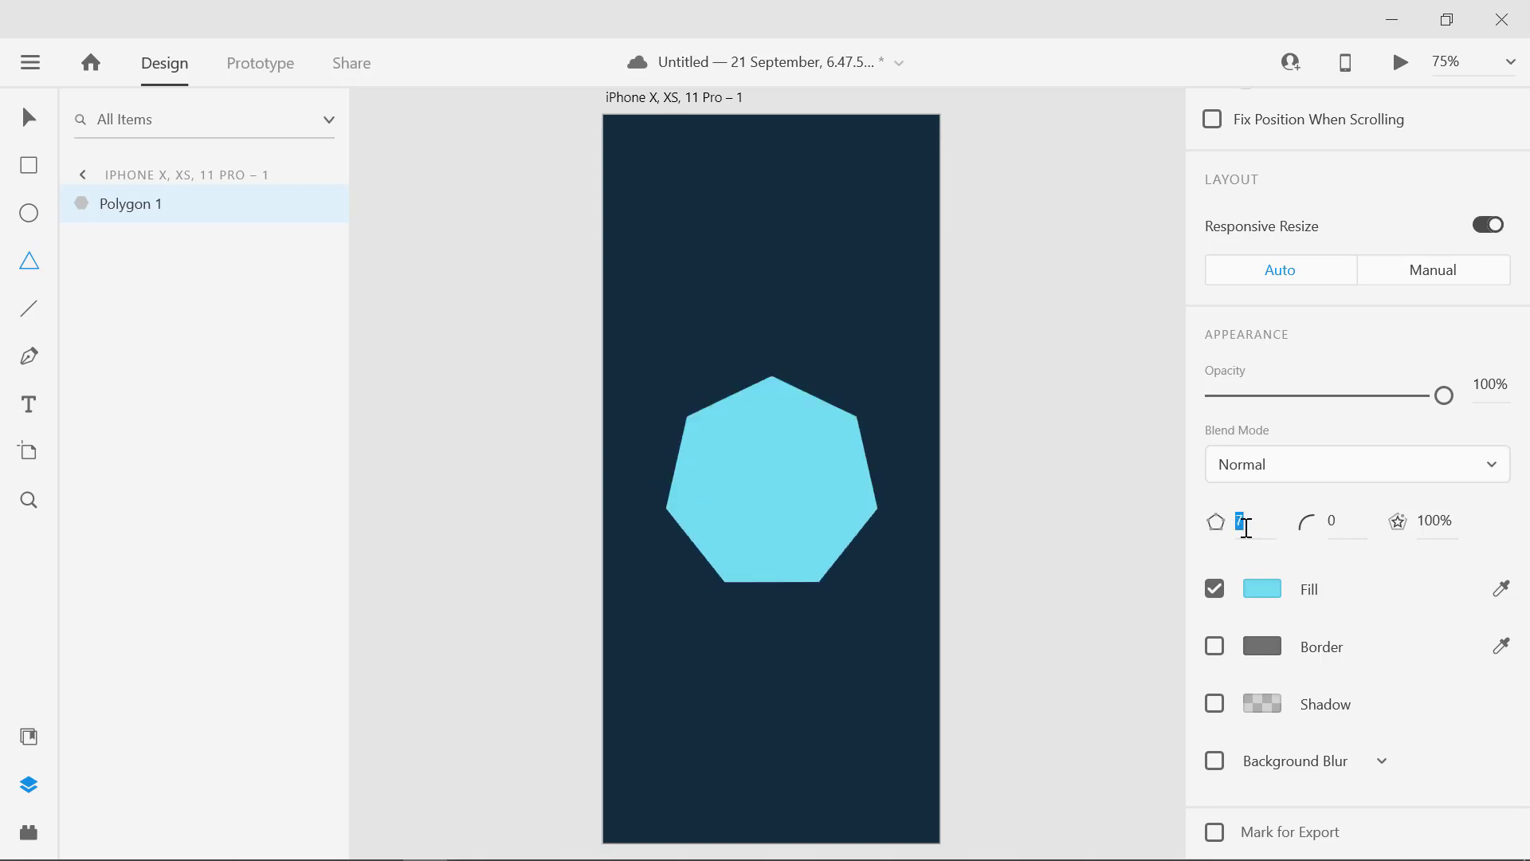
{"action": "key", "text": "Down"}
{"action": "key", "text": "Down"}
{"action": "key", "text": "Up"}
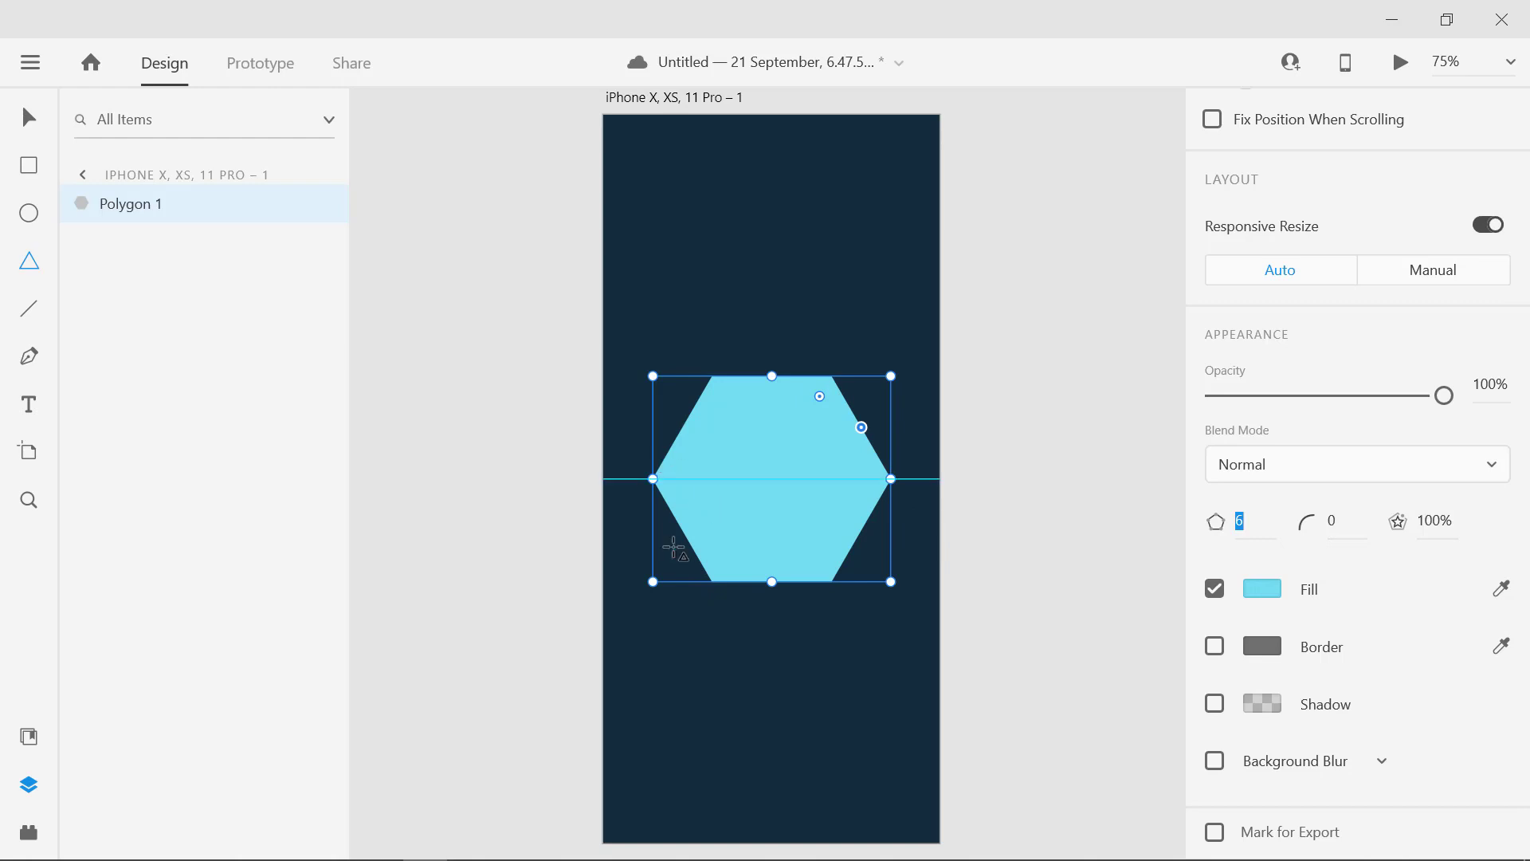
Round the hexagon's corners by setting its corner radius to 40
{"action": "left_click", "coordinate": [1343, 522]}
{"action": "key", "text": "Up"}
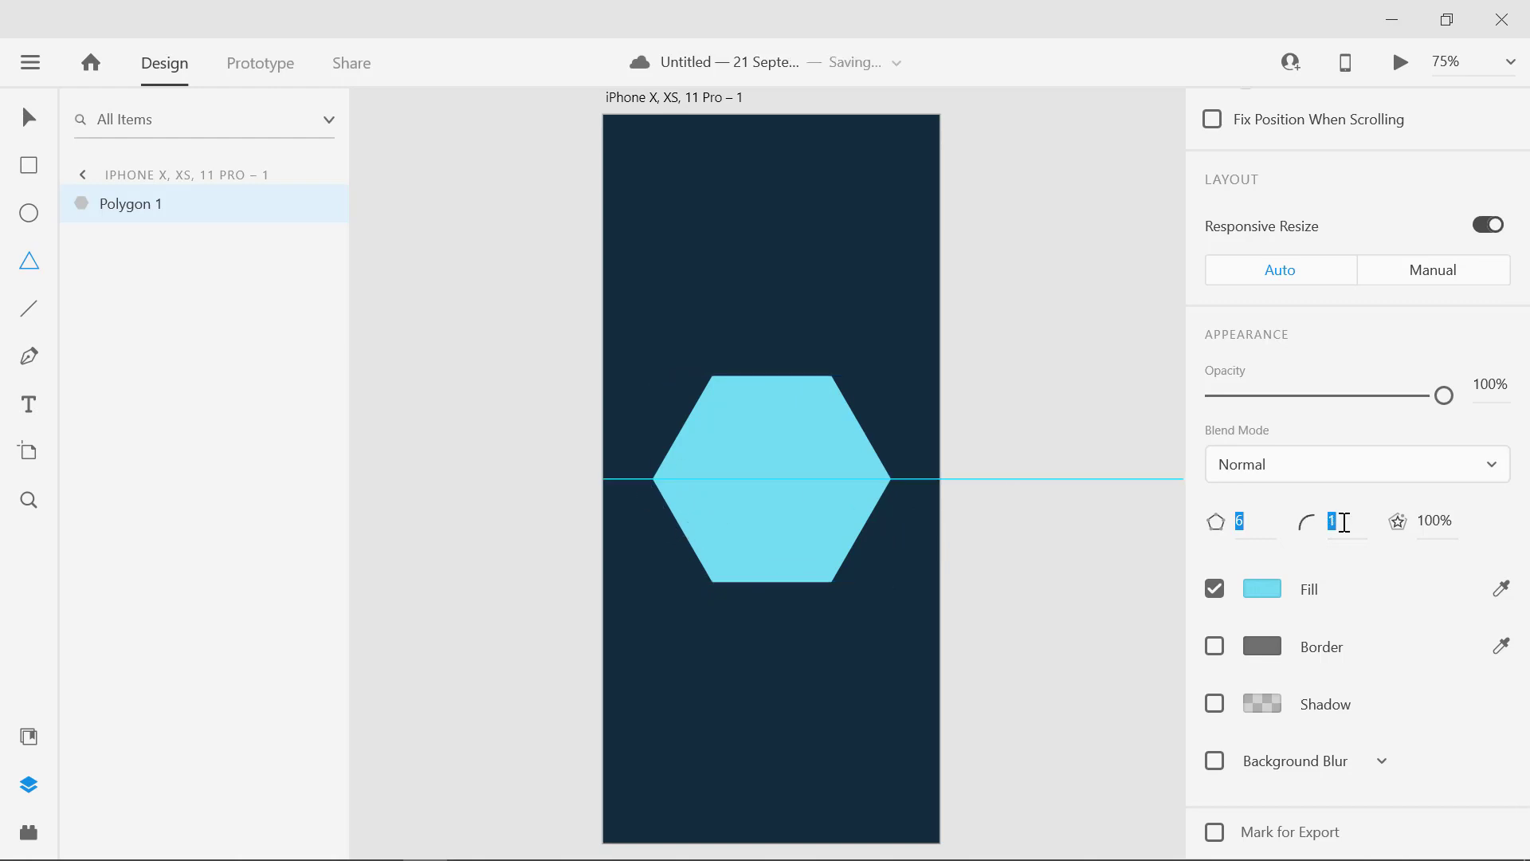
{"action": "key", "text": "Up"}
{"action": "key", "text": "Up"}
{"action": "key", "text": "Up"}
{"action": "key", "text": "Up"}
{"action": "key", "text": "Up"}
{"action": "key", "text": "Up"}
{"action": "key", "text": "Up"}
{"action": "key", "text": "Up"}
{"action": "key", "text": "Up"}
{"action": "key", "text": "Up"}
{"action": "key", "text": "Up"}
{"action": "key", "text": "Up"}
{"action": "key", "text": "Up"}
{"action": "key", "text": "Up"}
{"action": "key", "text": "Up"}
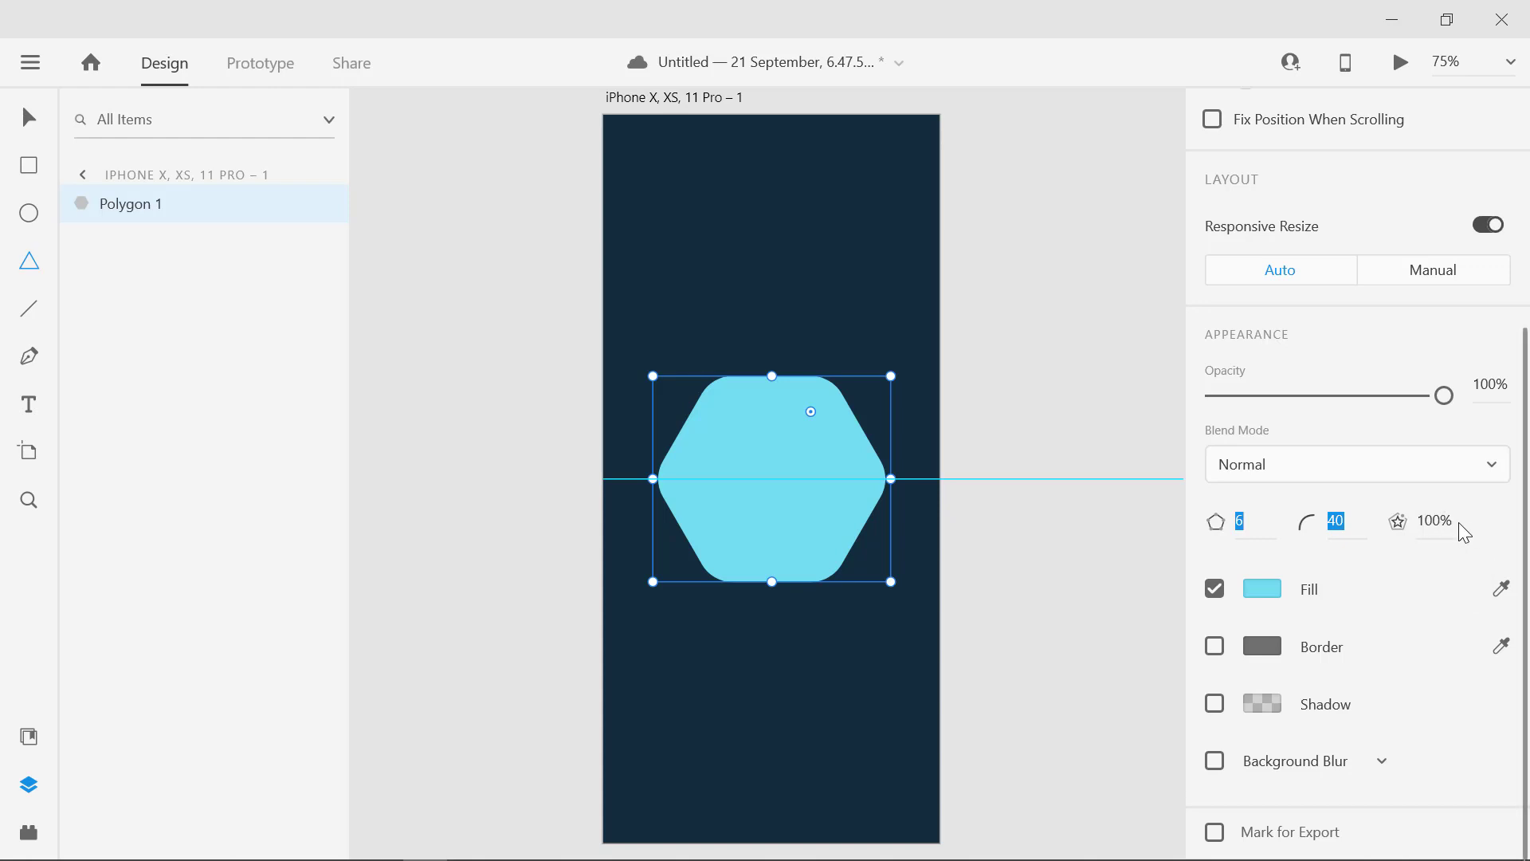
Lower the hexagon's star ratio gradually from 100% to about 30% to try out increasingly indented star shapes
{"action": "left_click", "coordinate": [1449, 524]}
{"action": "key", "text": "Down"}
{"action": "key", "text": "Down"}
{"action": "key", "text": "Down"}
{"action": "key", "text": "Down"}
{"action": "key", "text": "Down"}
{"action": "key", "text": "Down"}
{"action": "key", "text": "Down"}
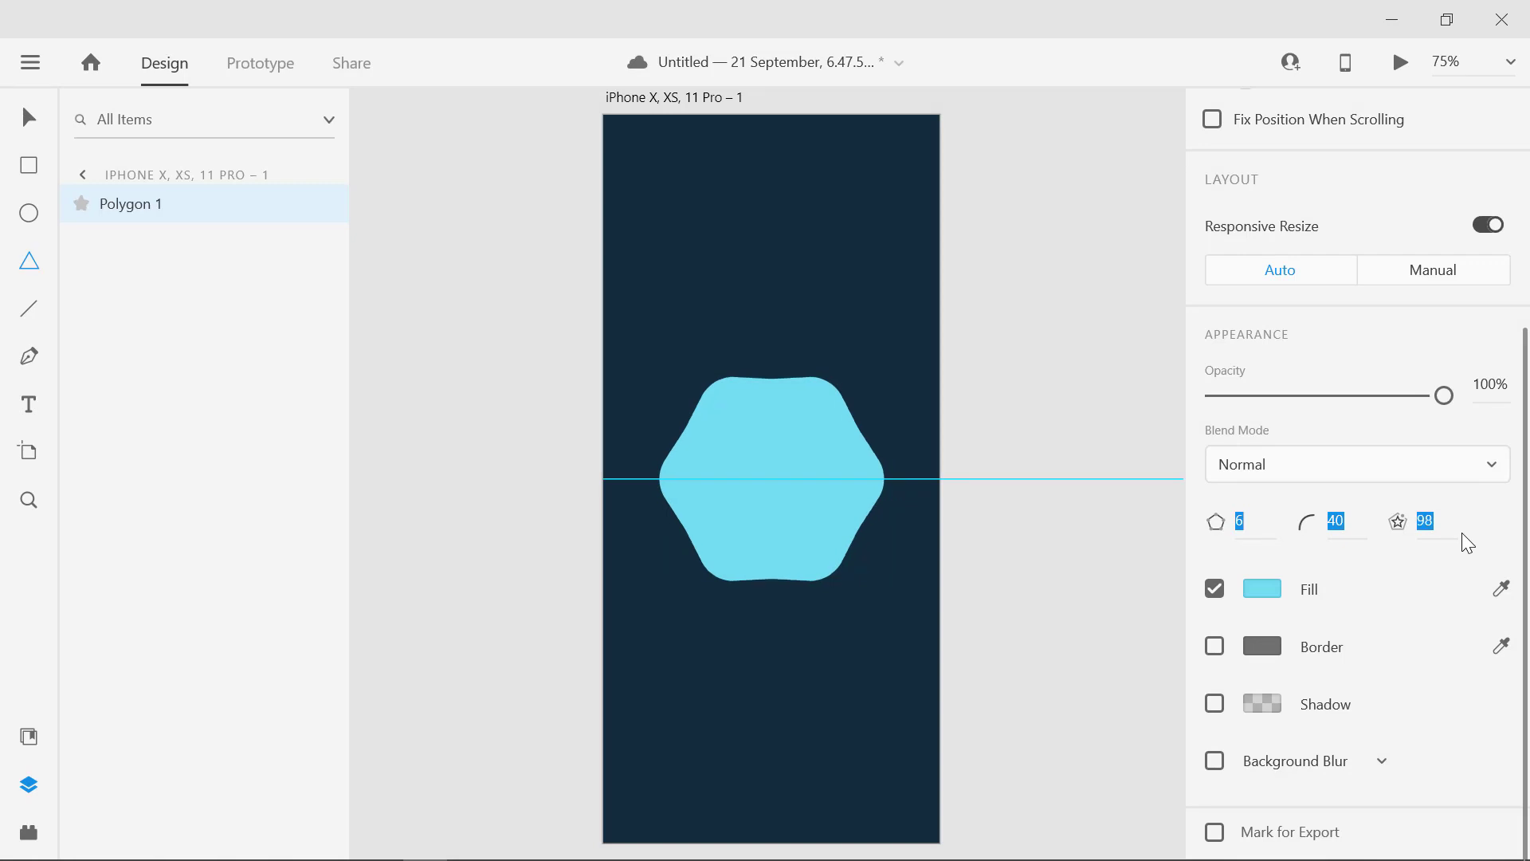
{"action": "key", "text": "Down"}
{"action": "key", "text": "Down"}
{"action": "key", "text": "Down"}
{"action": "key", "text": "Down"}
{"action": "key", "text": "Down"}
{"action": "key", "text": "Down"}
{"action": "key", "text": "Down"}
{"action": "key", "text": "Down"}
{"action": "key", "text": "Down"}
{"action": "key", "text": "Down"}
{"action": "key", "text": "Down"}
{"action": "key", "text": "Down"}
{"action": "key", "text": "Down"}
{"action": "key", "text": "Down"}
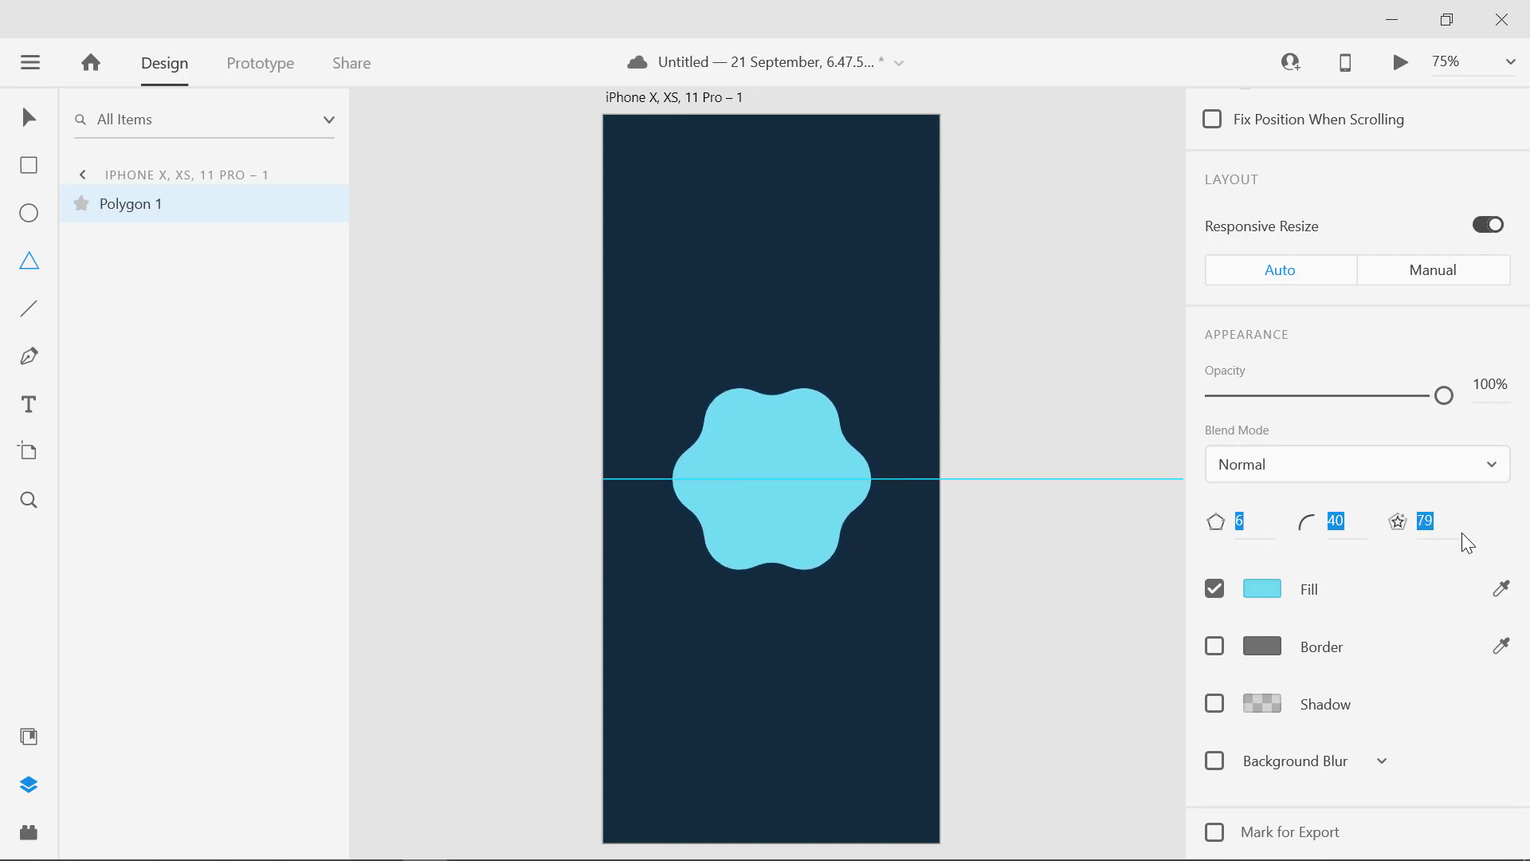
{"action": "key", "text": "Down"}
{"action": "key", "text": "Down"}
{"action": "key", "text": "Down"}
{"action": "key", "text": "Down"}
{"action": "key", "text": "Down"}
{"action": "key", "text": "Down"}
{"action": "key", "text": "Down"}
{"action": "key", "text": "Down"}
{"action": "key", "text": "Down"}
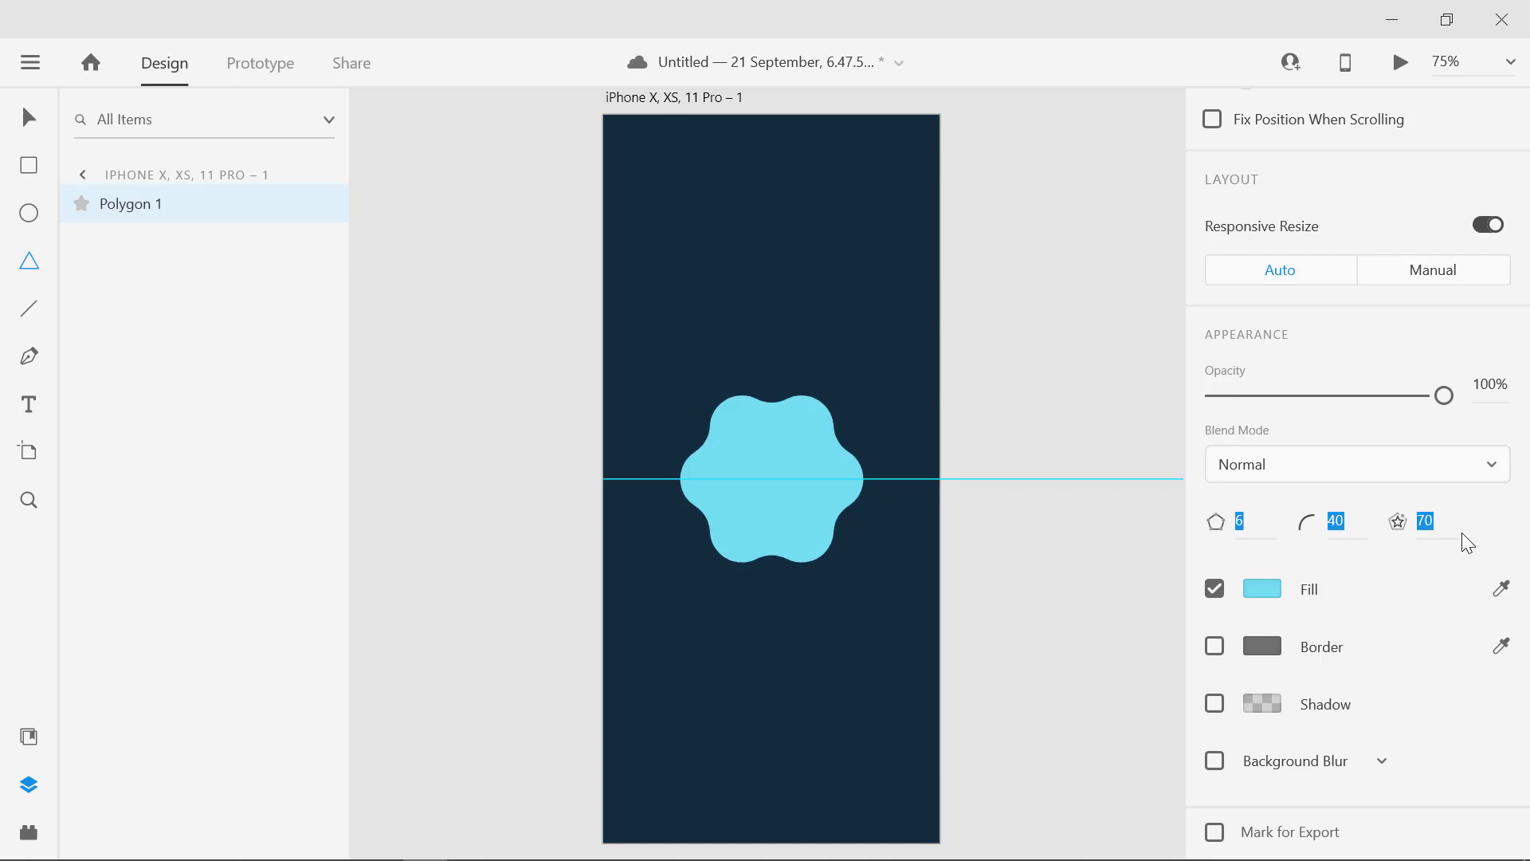
{"action": "key", "text": "Down"}
{"action": "key", "text": "Down"}
{"action": "key", "text": "Down"}
{"action": "key", "text": "Down"}
{"action": "key", "text": "Down"}
{"action": "key", "text": "Down"}
{"action": "key", "text": "Down"}
{"action": "key", "text": "Down"}
{"action": "key", "text": "Down"}
{"action": "key", "text": "Down"}
{"action": "key", "text": "Down"}
{"action": "key", "text": "Down"}
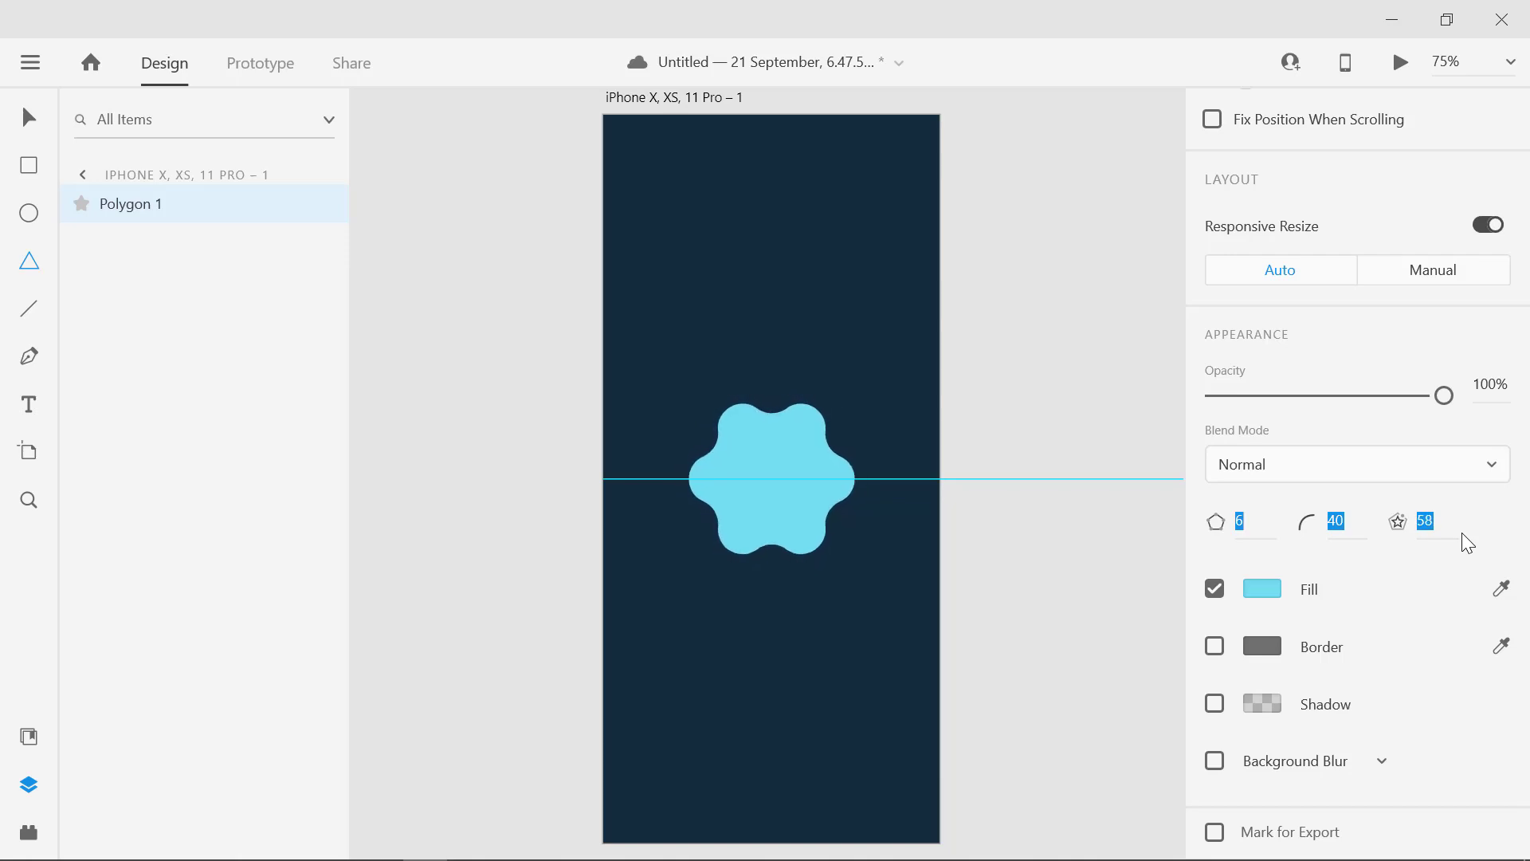
{"action": "key", "text": "Down"}
{"action": "key", "text": "Down"}
{"action": "key", "text": "Down"}
{"action": "key", "text": "Down"}
{"action": "key", "text": "Down"}
{"action": "key", "text": "Down"}
{"action": "key", "text": "Down"}
{"action": "key", "text": "Down"}
{"action": "key", "text": "Down"}
{"action": "key", "text": "Down"}
{"action": "key", "text": "Down"}
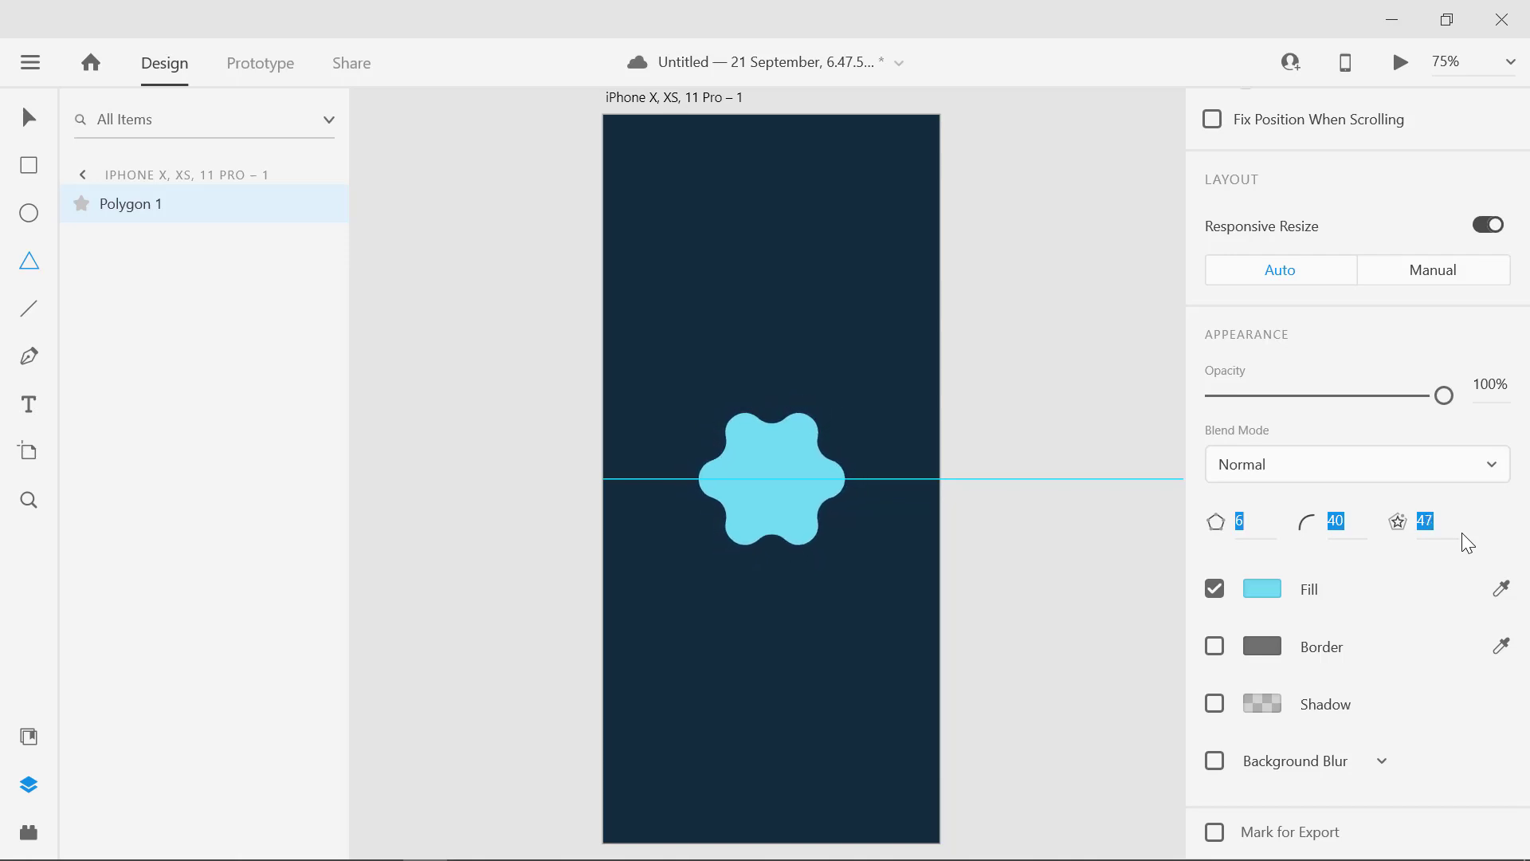
{"action": "key", "text": "Down"}
{"action": "key", "text": "Down"}
{"action": "key", "text": "Down"}
{"action": "key", "text": "Down"}
{"action": "key", "text": "Down"}
{"action": "key", "text": "Down"}
{"action": "key", "text": "Down"}
{"action": "key", "text": "Down"}
{"action": "key", "text": "Down"}
{"action": "key", "text": "Down"}
{"action": "key", "text": "Down"}
{"action": "key", "text": "Down"}
{"action": "key", "text": "Down"}
{"action": "key", "text": "Down"}
{"action": "key", "text": "Down"}
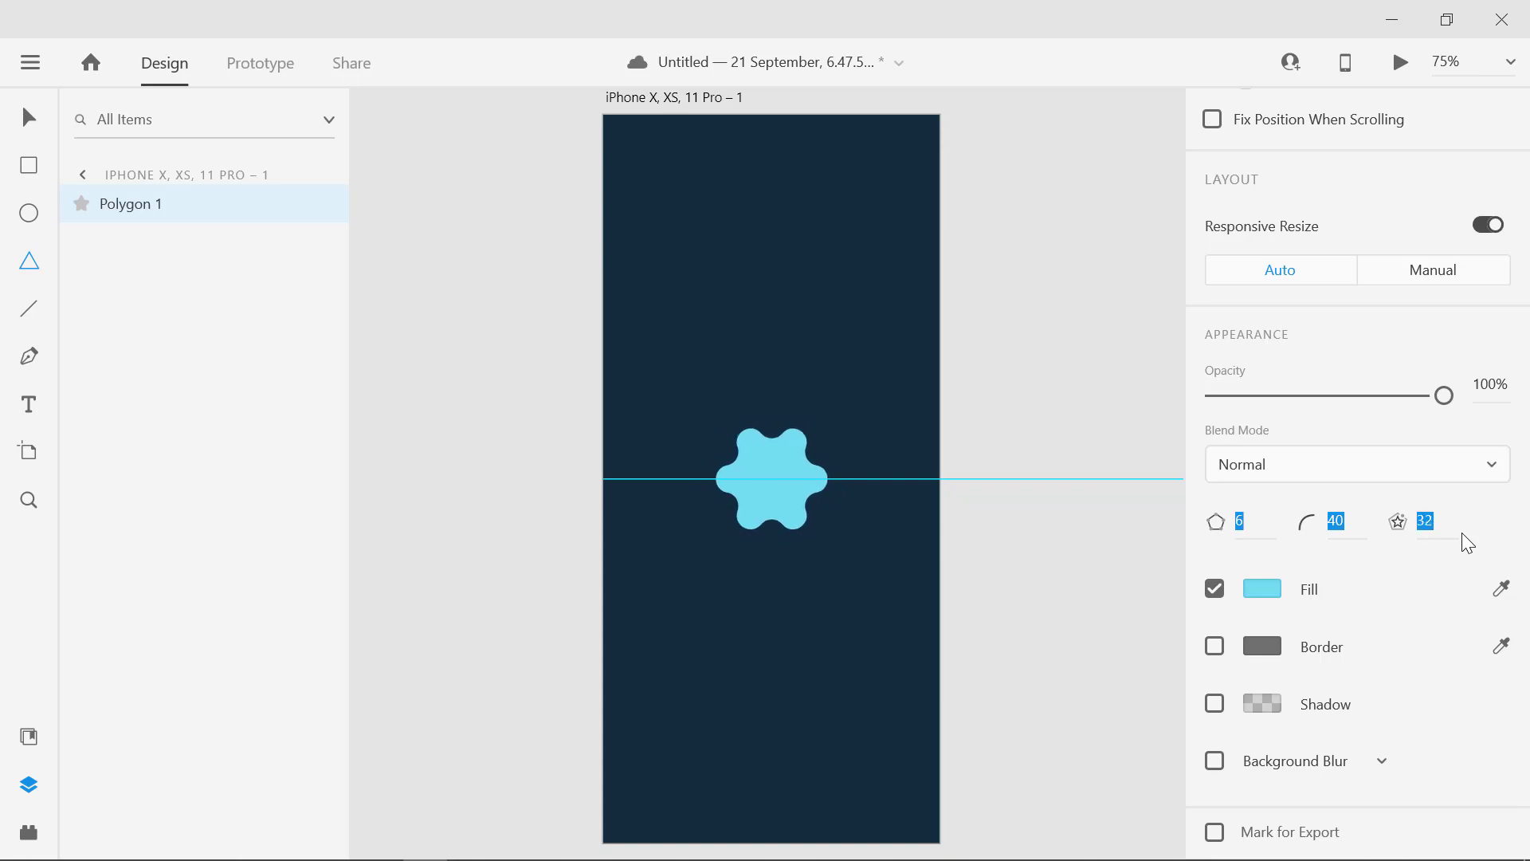
{"action": "key", "text": "Down"}
{"action": "key", "text": "Down"}
Raise the six-cornered shape's star ratio gradually to above 70% to make its indentations shallower
{"action": "key", "text": "Up"}
{"action": "key", "text": "Up"}
{"action": "key", "text": "Up"}
{"action": "key", "text": "Up"}
{"action": "key", "text": "Up"}
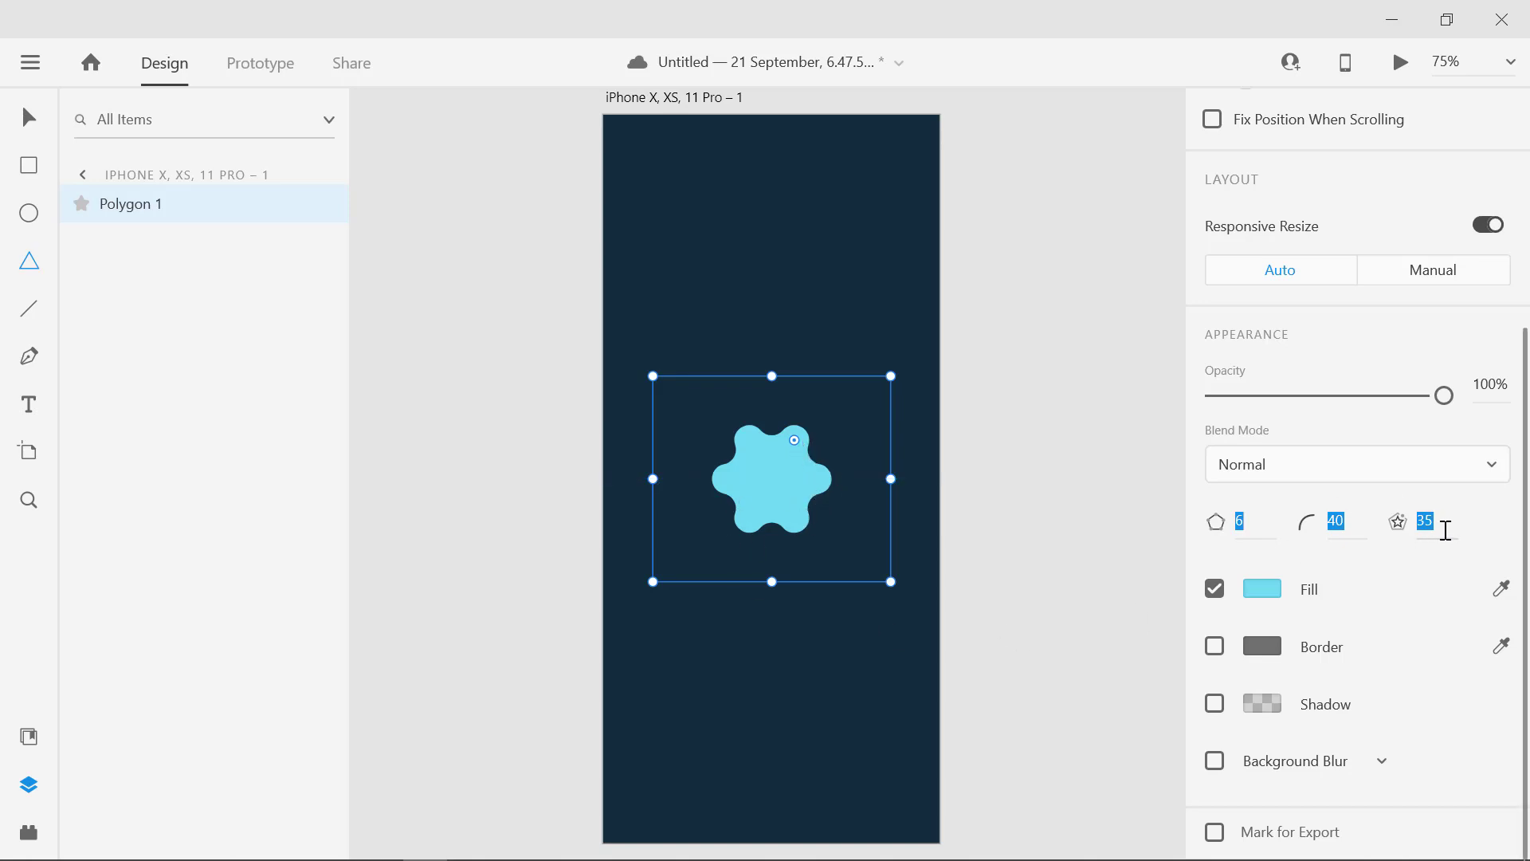
{"action": "key", "text": "Up"}
{"action": "key", "text": "Up"}
{"action": "key", "text": "Up"}
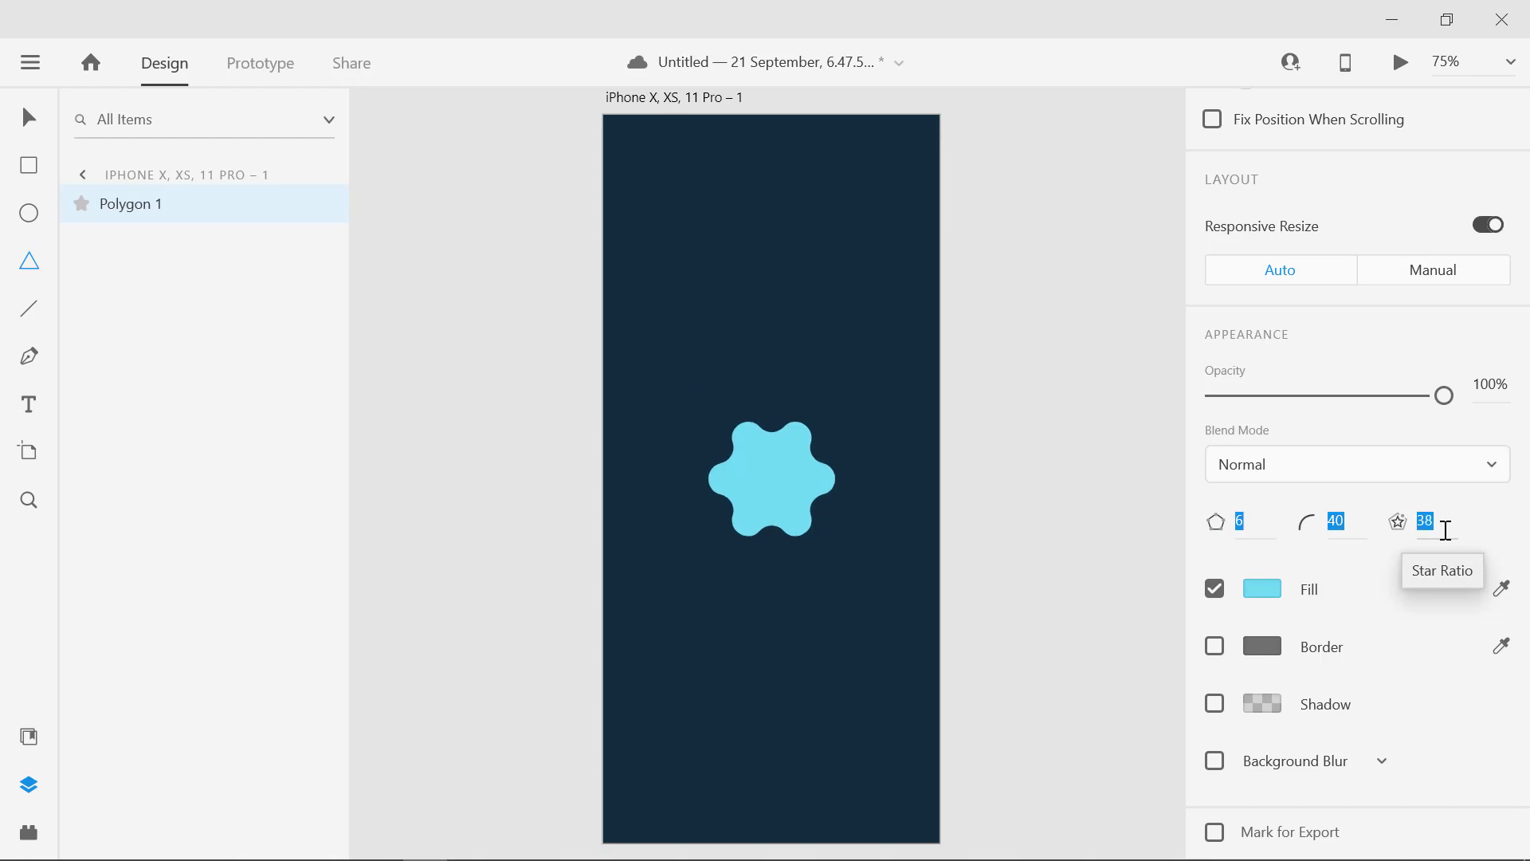
{"action": "key", "text": "Up"}
{"action": "key", "text": "Up"}
{"action": "key", "text": "Up"}
{"action": "key", "text": "Up"}
{"action": "key", "text": "Up"}
{"action": "key", "text": "Up"}
{"action": "key", "text": "Up"}
{"action": "key", "text": "Up"}
{"action": "key", "text": "Up"}
{"action": "key", "text": "Up"}
{"action": "key", "text": "Up"}
{"action": "key", "text": "Up"}
{"action": "key", "text": "Up"}
{"action": "key", "text": "Up"}
{"action": "key", "text": "Up"}
{"action": "key", "text": "Up"}
{"action": "key", "text": "Up"}
{"action": "key", "text": "Up"}
{"action": "key", "text": "Up"}
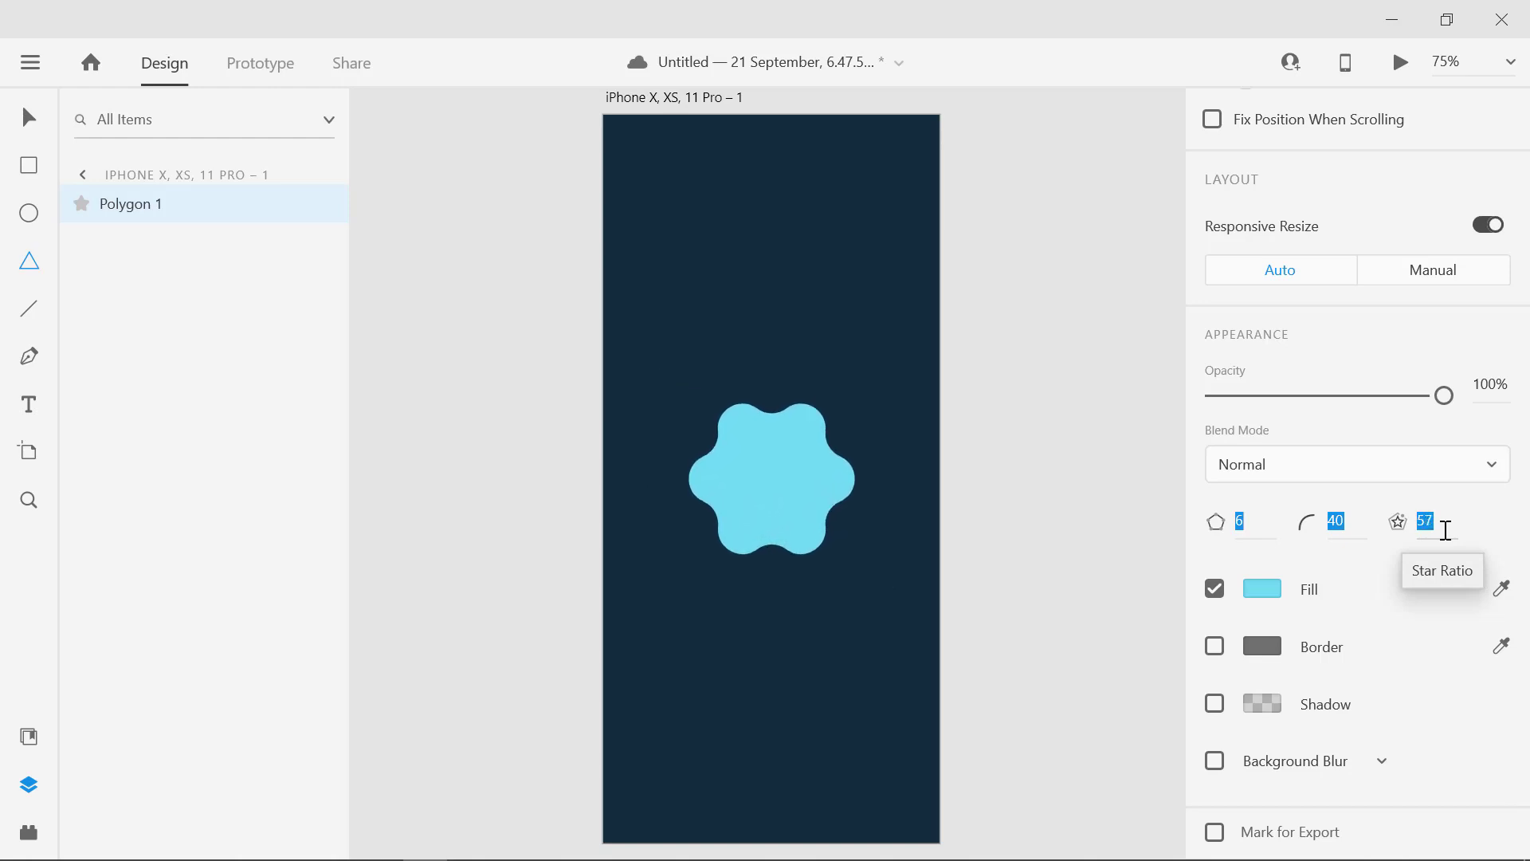
{"action": "key", "text": "Up"}
{"action": "key", "text": "Up"}
{"action": "key", "text": "Up"}
{"action": "key", "text": "Up"}
{"action": "key", "text": "Up"}
{"action": "key", "text": "Up"}
{"action": "key", "text": "Up"}
{"action": "key", "text": "Up"}
{"action": "key", "text": "Up"}
{"action": "key", "text": "Up"}
{"action": "key", "text": "Up"}
{"action": "key", "text": "Up"}
{"action": "key", "text": "Up"}
{"action": "key", "text": "Up"}
{"action": "key", "text": "Up"}
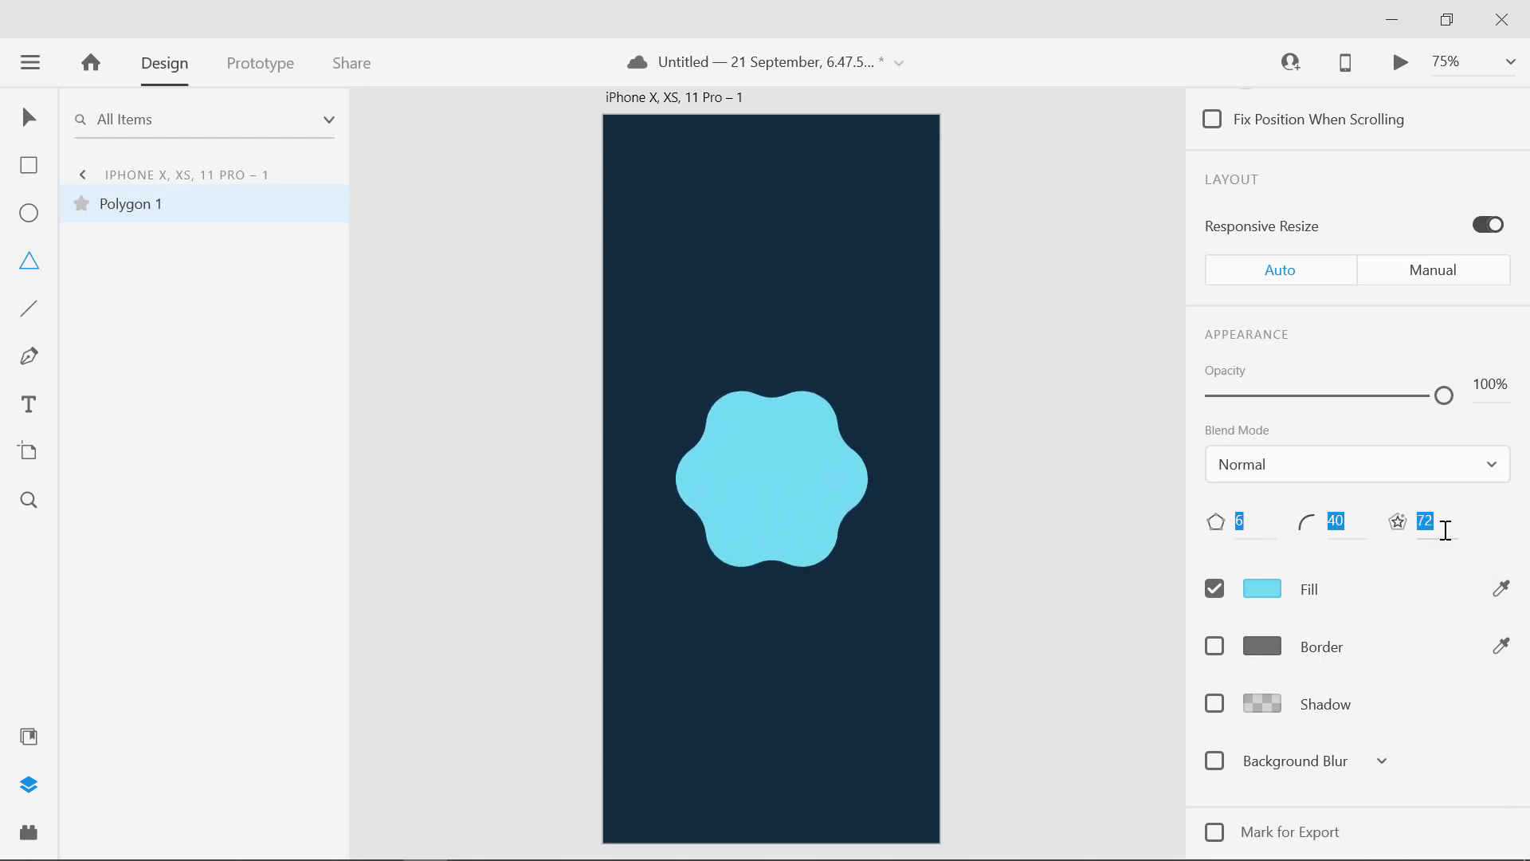
{"action": "key", "text": "Up"}
{"action": "key", "text": "Up"}
{"action": "key", "text": "Up"}
{"action": "key", "text": "Up"}
{"action": "key", "text": "Up"}
Duplicate the wavy polygon twice, placing one copy directly above it at Y 63 and another directly below it
{"action": "left_click", "coordinate": [28, 117]}
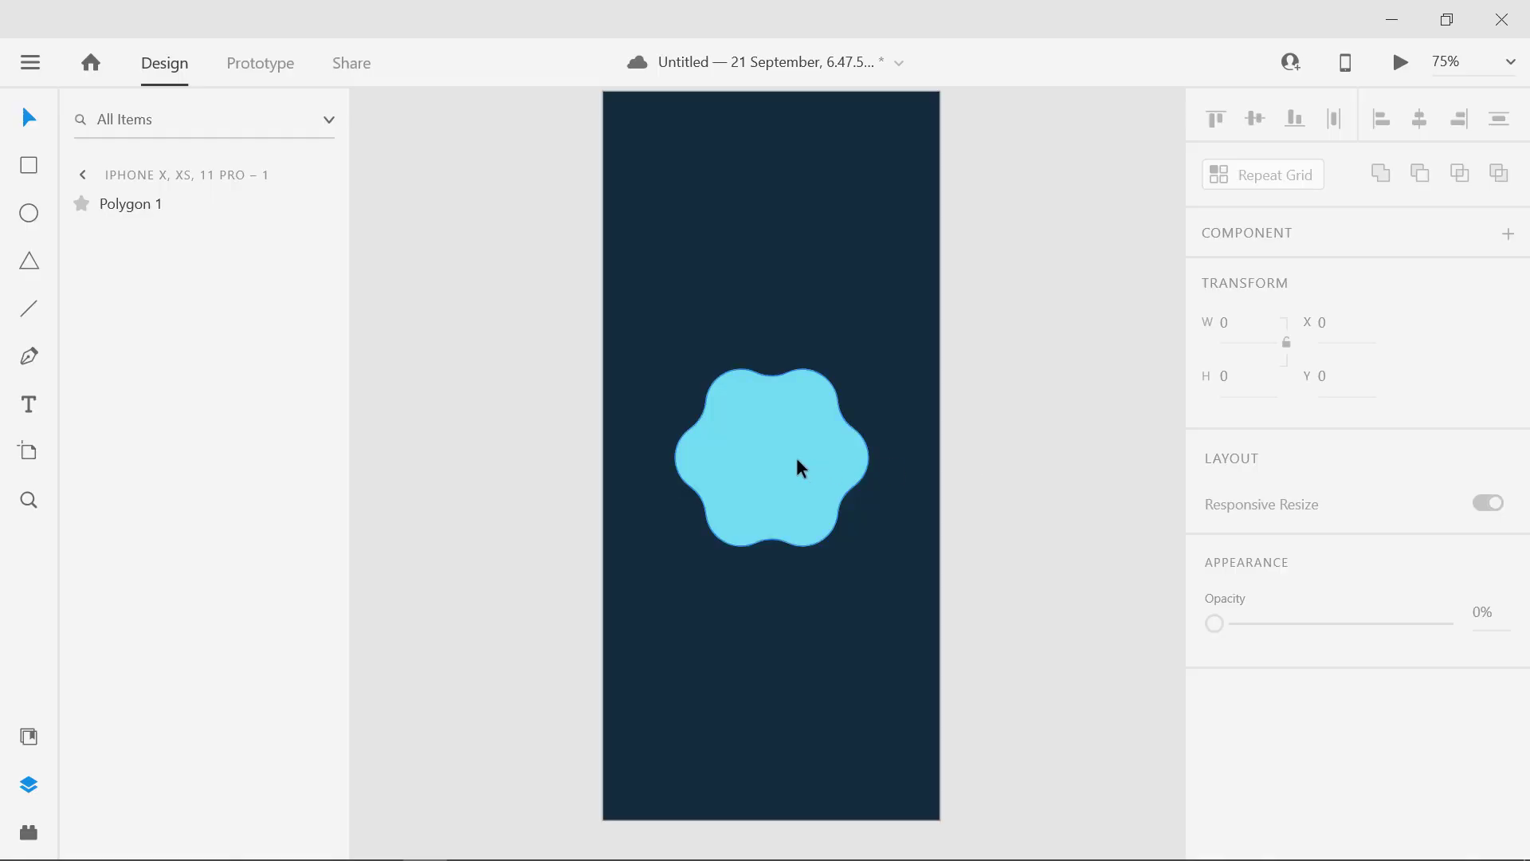
{"action": "left_click", "coordinate": [797, 460]}
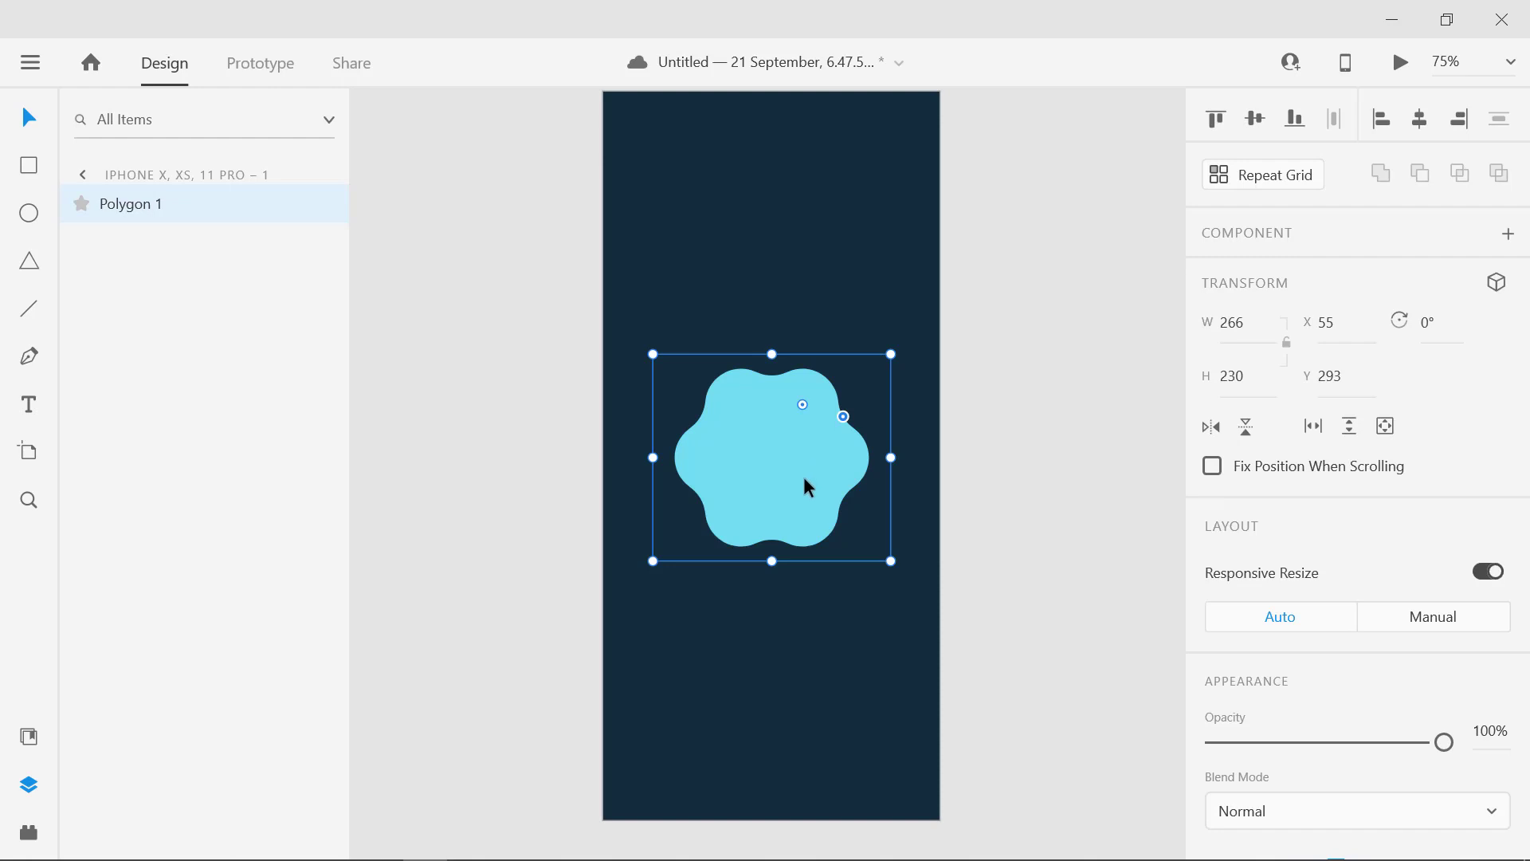
{"action": "left_click_drag", "start_coordinate": [796, 480], "coordinate": [792, 266]}
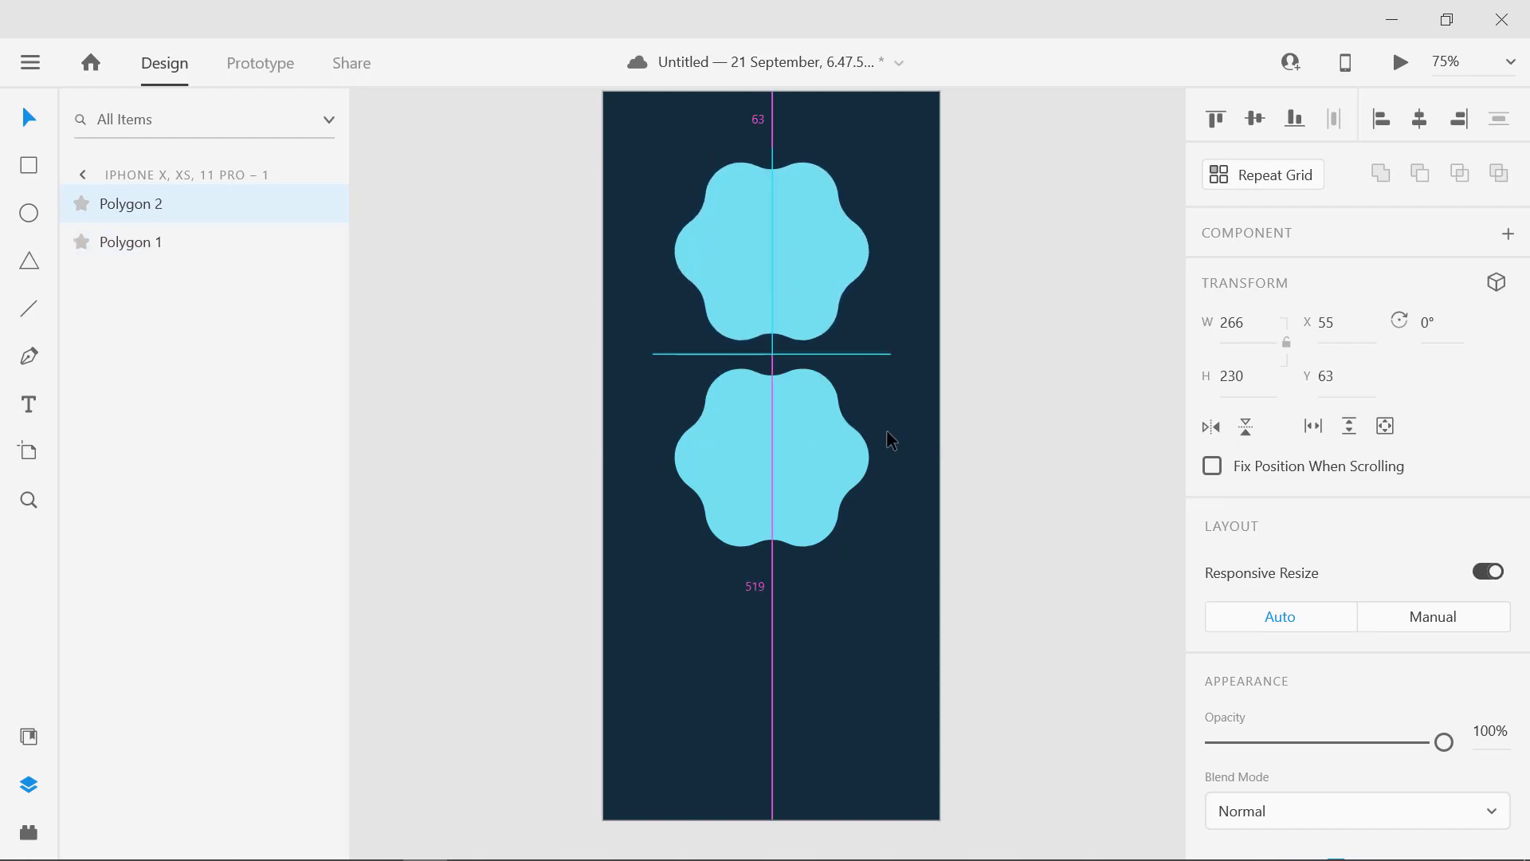
{"action": "scroll", "coordinate": [886, 430], "scroll_direction": "down", "scroll_amount": 2}
{"action": "left_click_drag", "start_coordinate": [782, 402], "coordinate": [786, 619]}
{"action": "scroll", "coordinate": [849, 522], "scroll_direction": "up", "scroll_amount": 1}
Step the middle polygon's corner count down to 3, and bring it back up to 4
{"action": "left_click", "coordinate": [849, 522]}
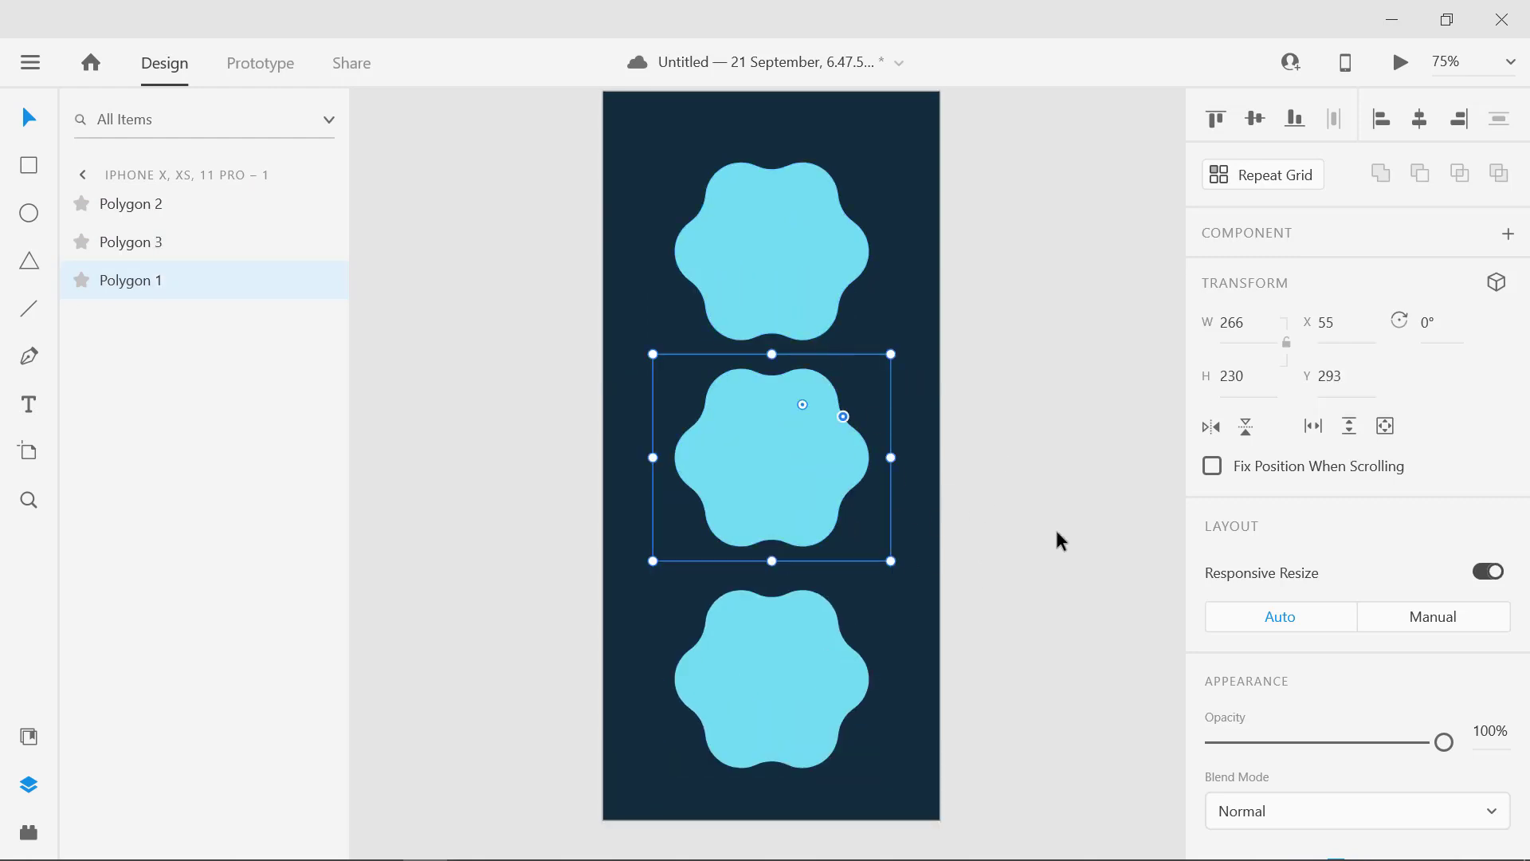
{"action": "scroll", "coordinate": [1302, 581], "scroll_direction": "down", "scroll_amount": 4}
{"action": "left_click", "coordinate": [1273, 518]}
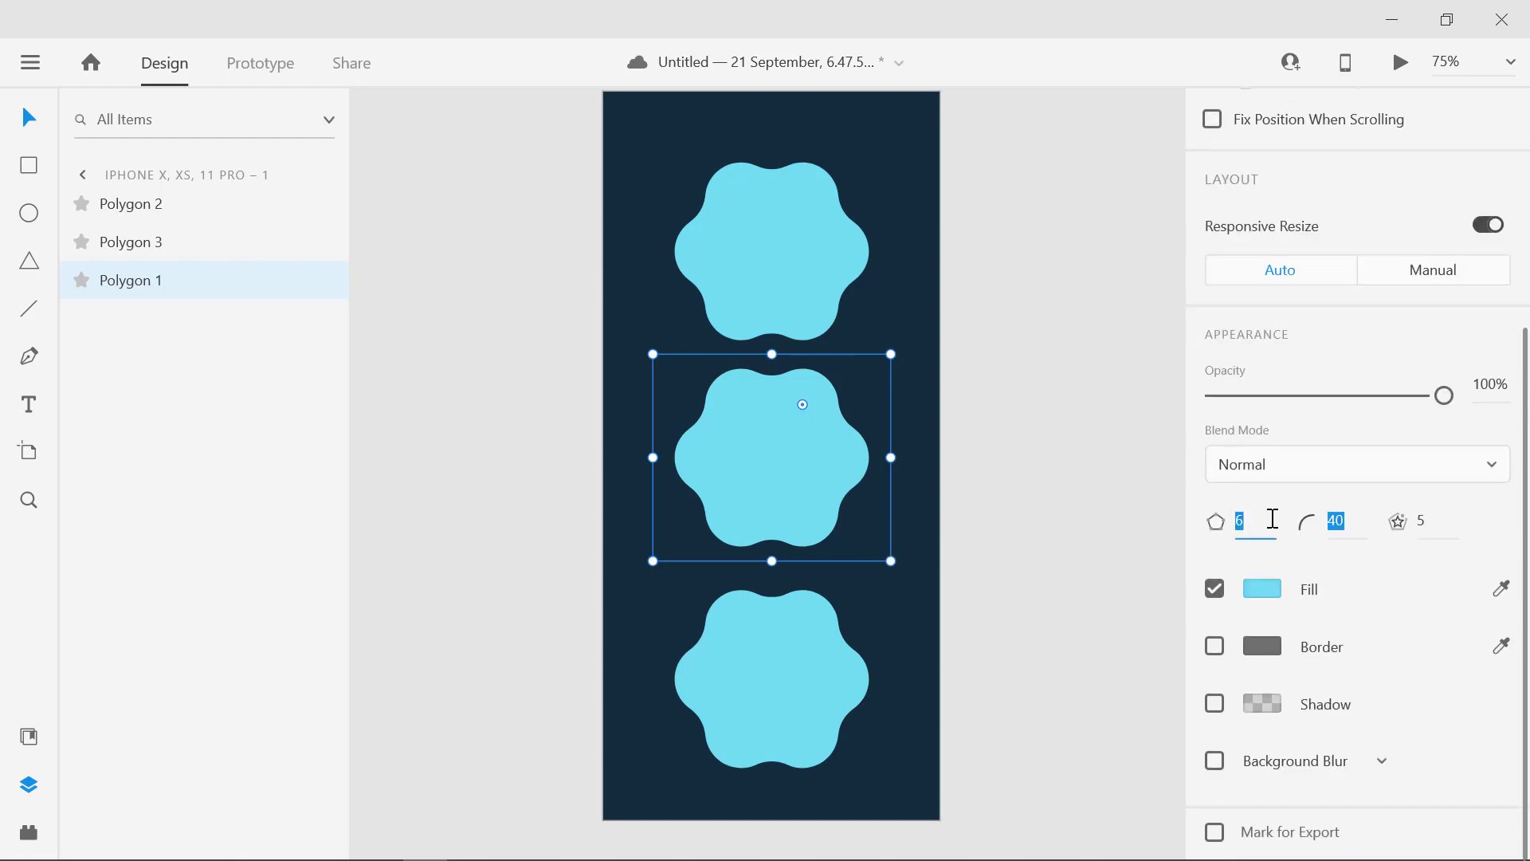
{"action": "key", "text": "Down"}
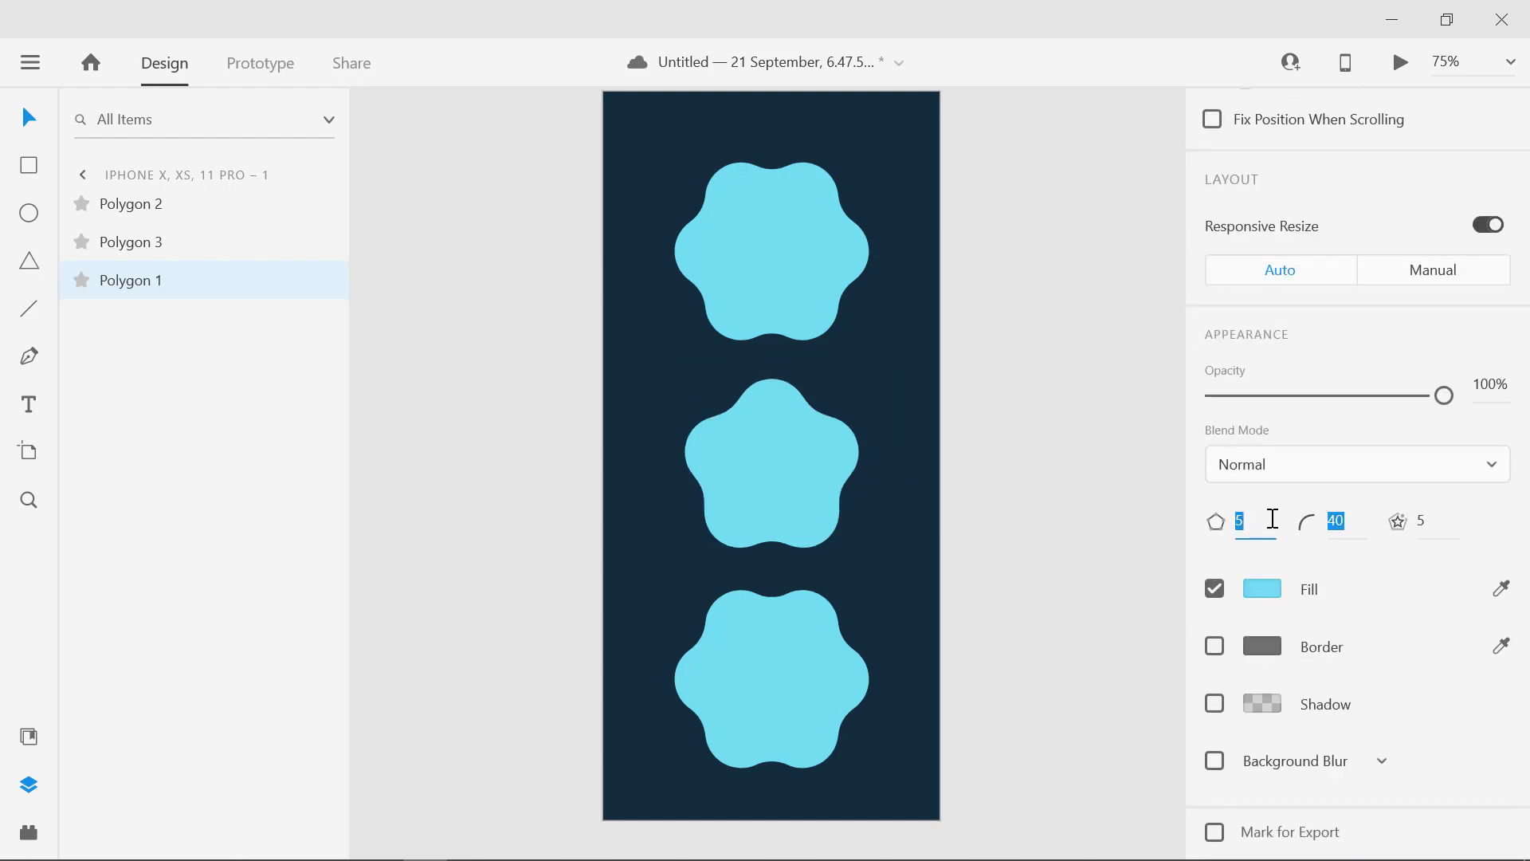
{"action": "key", "text": "Down"}
{"action": "key", "text": "Down"}
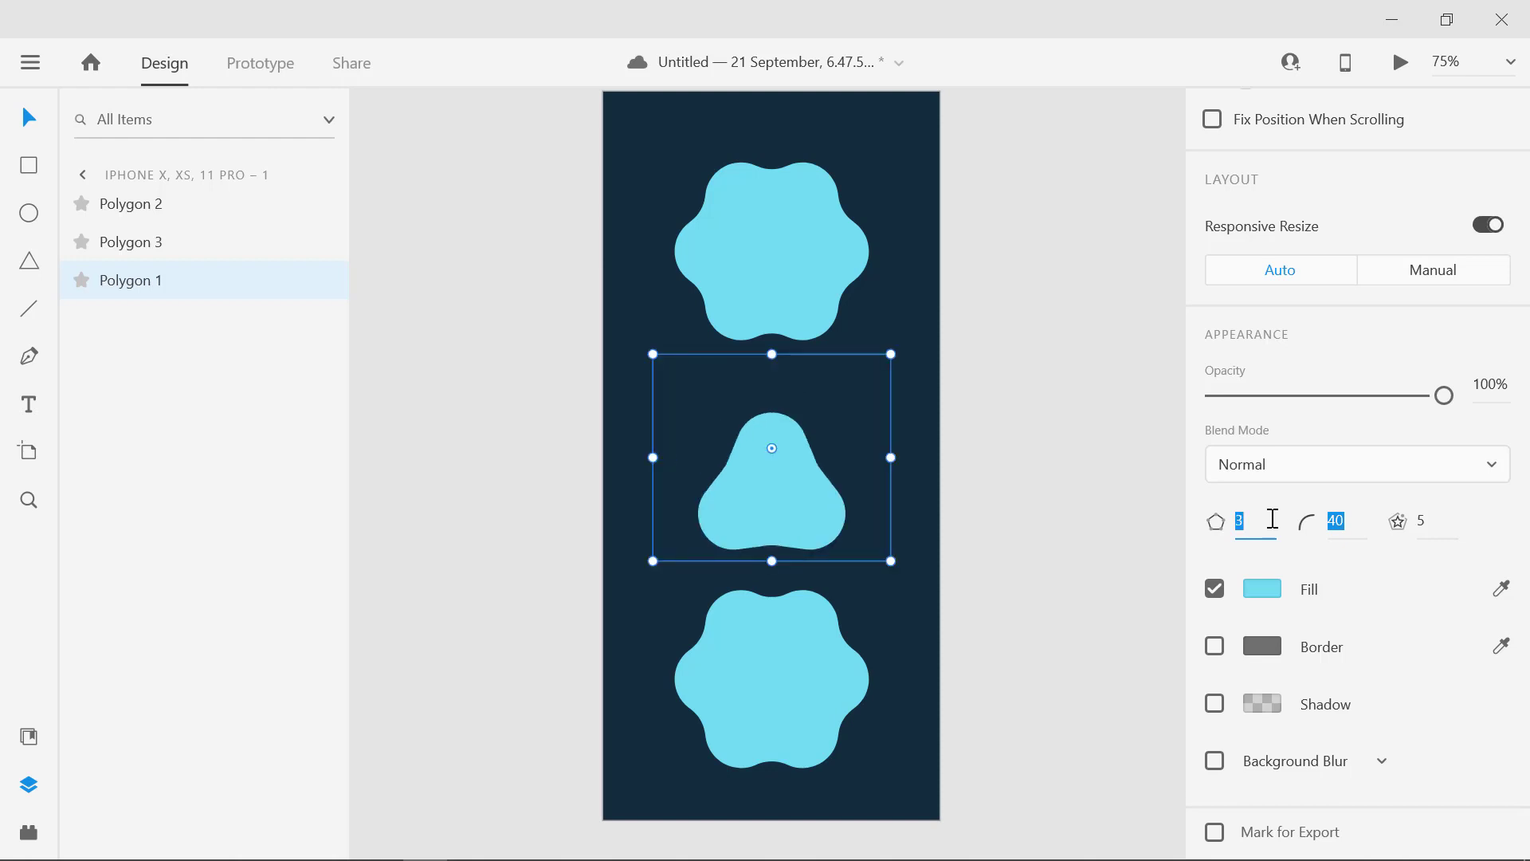
{"action": "key", "text": "Up"}
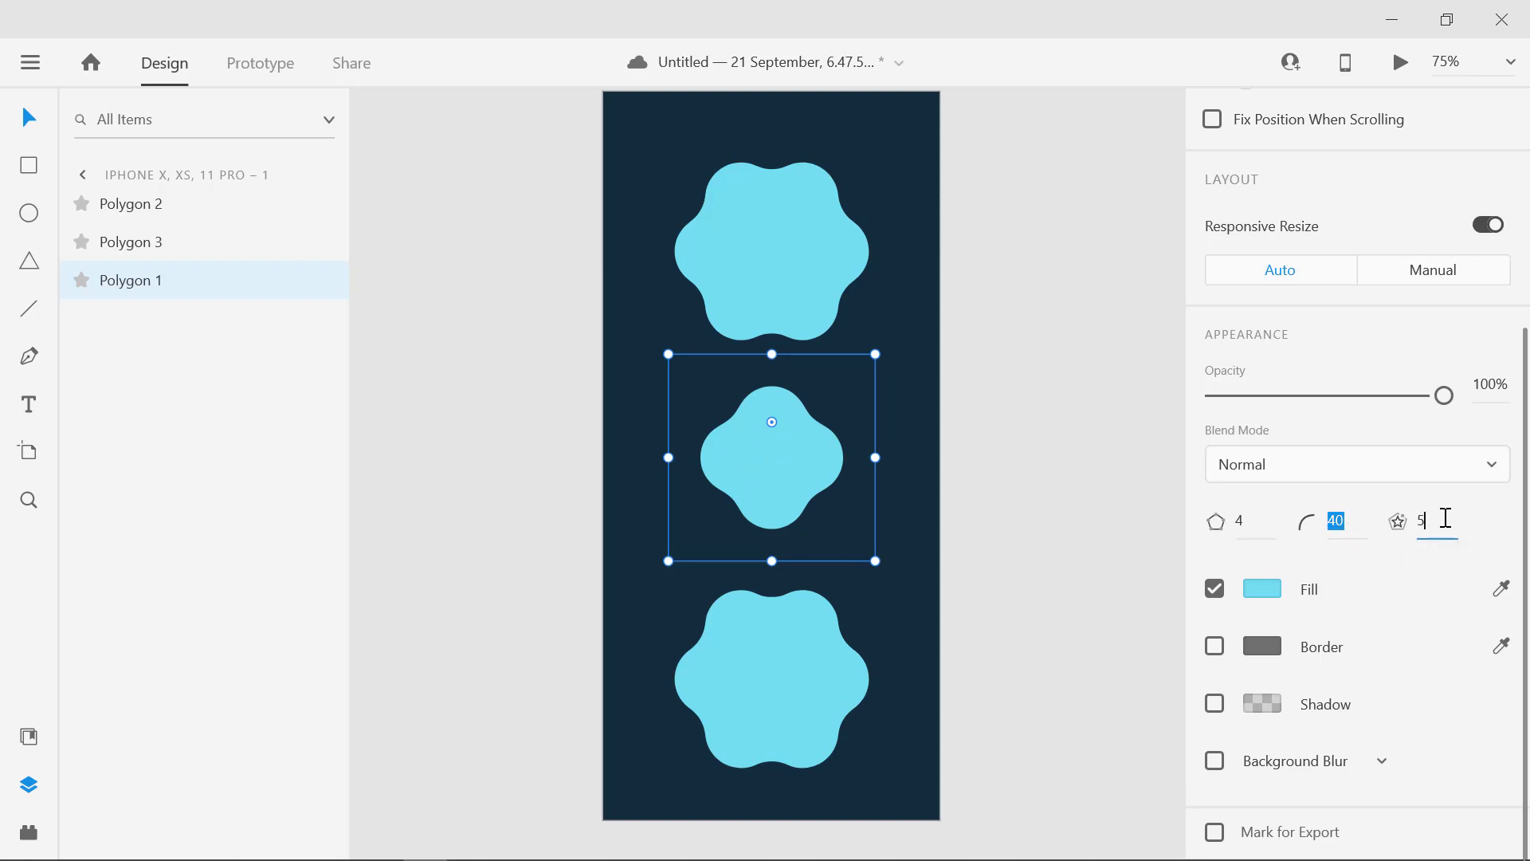
Raise the middle four-cornered polygon's star ratio gradually from about 7% to 76%
{"action": "key", "text": "Up"}
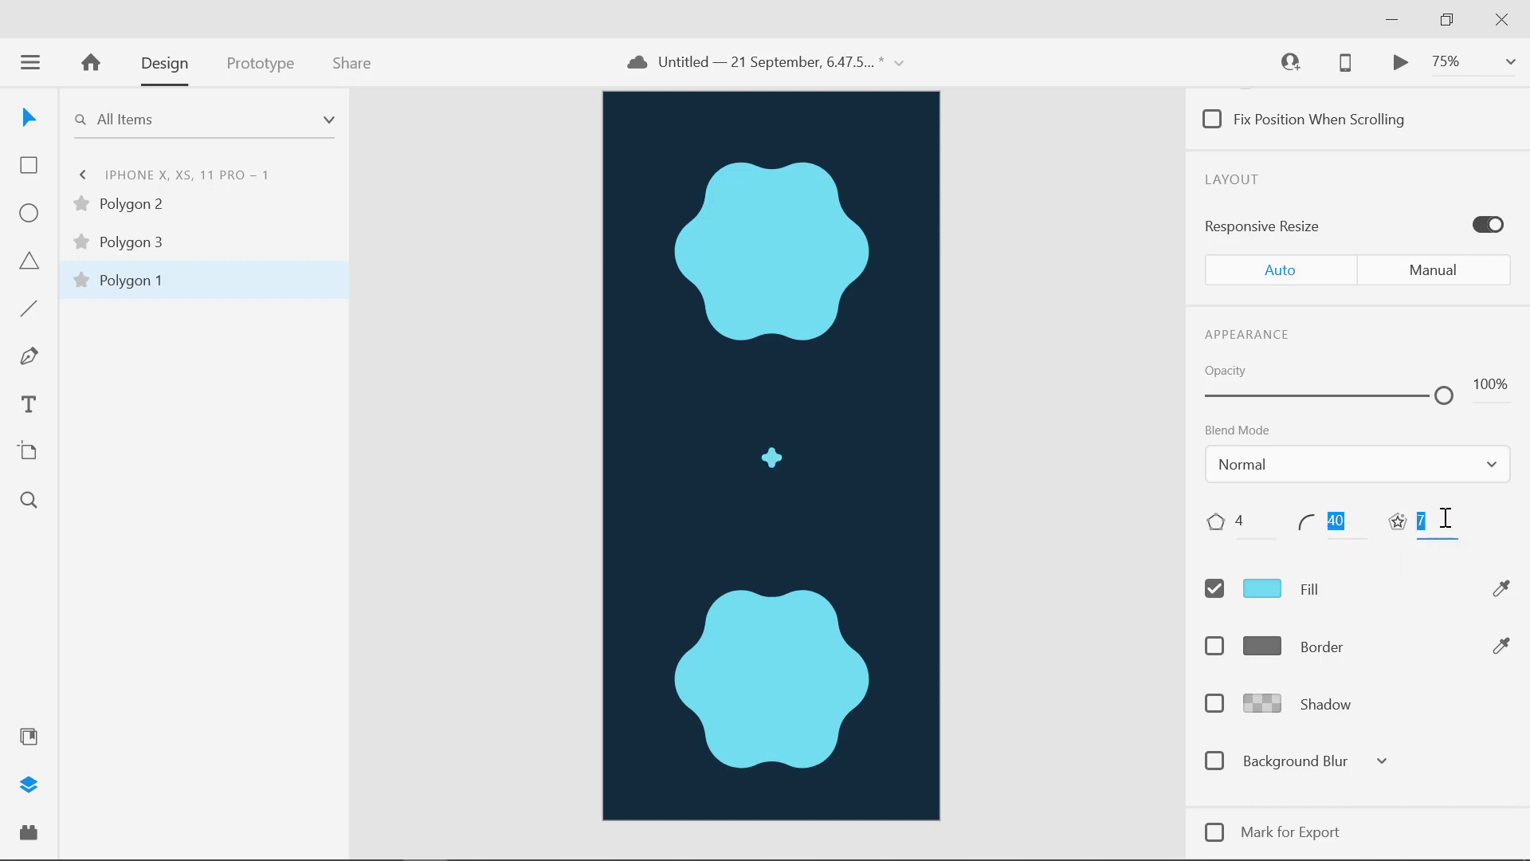
{"action": "key", "text": "Up"}
{"action": "key", "text": "Up"}
{"action": "key", "text": "Up"}
{"action": "key", "text": "Up"}
{"action": "key", "text": "Up"}
{"action": "key", "text": "Up"}
{"action": "key", "text": "Up"}
{"action": "key", "text": "Up"}
{"action": "key", "text": "Up"}
{"action": "key", "text": "Up"}
{"action": "key", "text": "Up"}
{"action": "key", "text": "Up"}
{"action": "key", "text": "Up"}
{"action": "key", "text": "Up"}
{"action": "key", "text": "Up"}
{"action": "key", "text": "Up"}
{"action": "key", "text": "Up"}
{"action": "key", "text": "Up"}
{"action": "key", "text": "Up"}
{"action": "key", "text": "Up"}
{"action": "key", "text": "Up"}
{"action": "key", "text": "Up"}
{"action": "key", "text": "Up"}
{"action": "key", "text": "Up"}
{"action": "key", "text": "Up"}
{"action": "key", "text": "Up"}
{"action": "key", "text": "Up"}
{"action": "key", "text": "Up"}
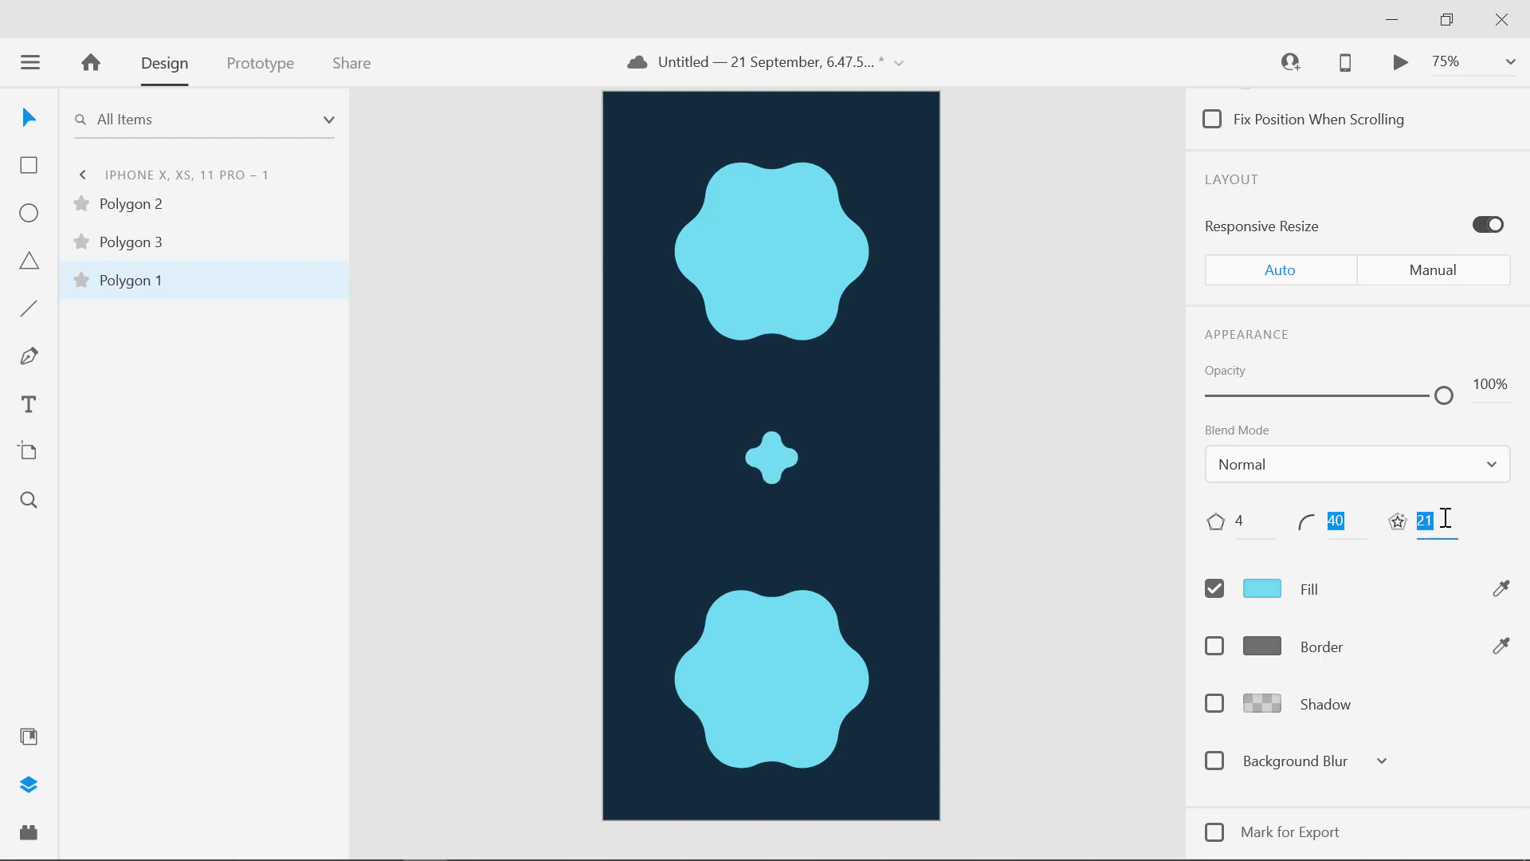
{"action": "key", "text": "Up"}
{"action": "key", "text": "Up"}
{"action": "key", "text": "Up"}
{"action": "key", "text": "Up"}
{"action": "key", "text": "Up"}
{"action": "key", "text": "Up"}
{"action": "key", "text": "Up"}
{"action": "key", "text": "Up"}
{"action": "key", "text": "Up"}
{"action": "key", "text": "Up"}
{"action": "key", "text": "Up"}
{"action": "key", "text": "Up"}
{"action": "key", "text": "Up"}
{"action": "key", "text": "Up"}
{"action": "key", "text": "Up"}
{"action": "key", "text": "Up"}
{"action": "key", "text": "Up"}
{"action": "key", "text": "Up"}
{"action": "key", "text": "Up"}
{"action": "key", "text": "Up"}
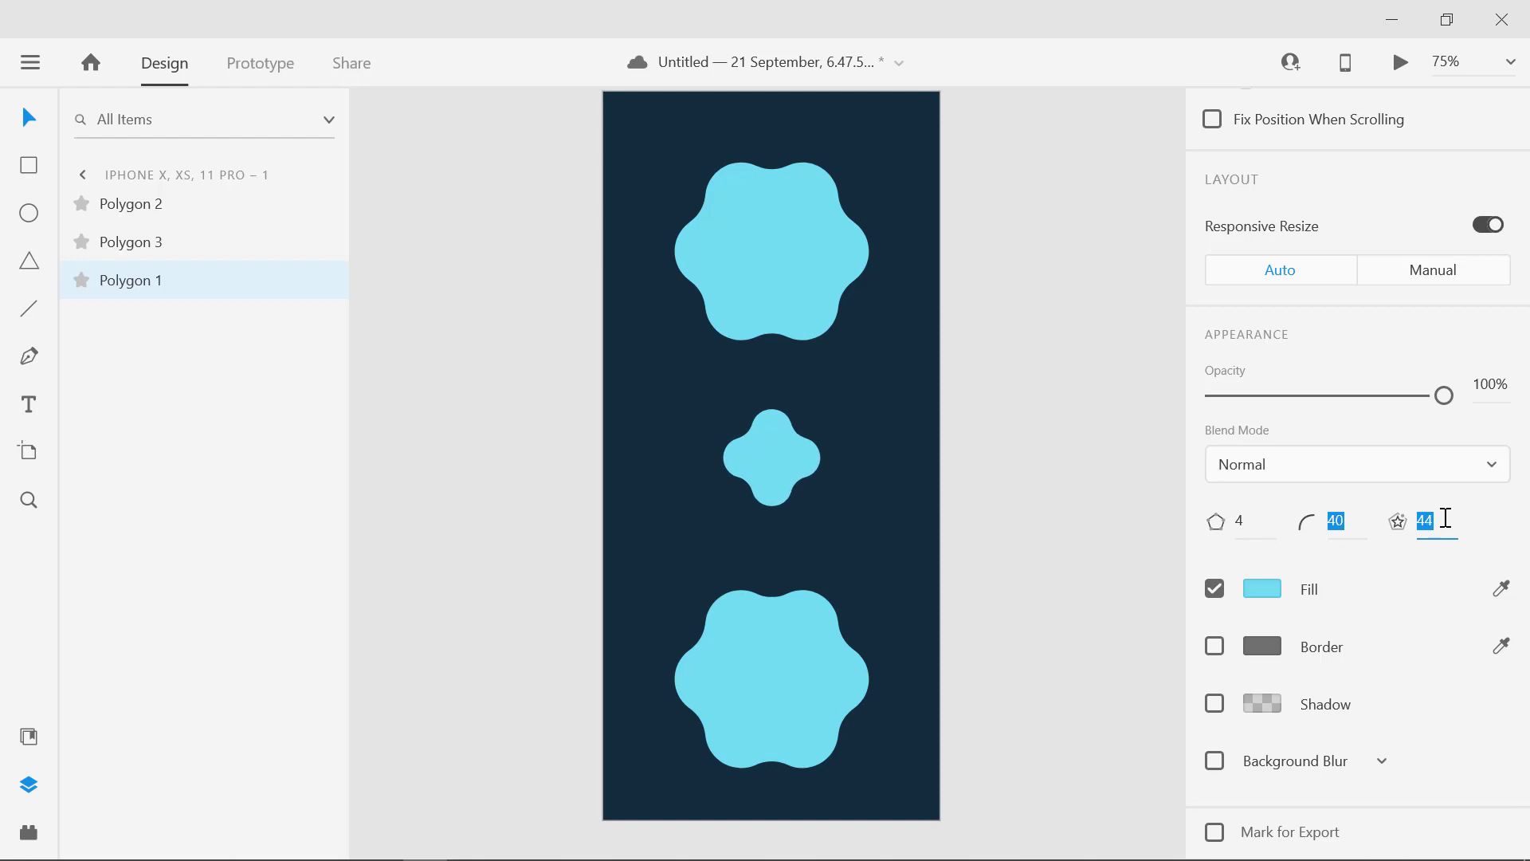
{"action": "key", "text": "Up"}
{"action": "key", "text": "Up"}
{"action": "key", "text": "Up"}
{"action": "key", "text": "Up"}
{"action": "key", "text": "Up"}
{"action": "key", "text": "Up"}
{"action": "key", "text": "Up"}
{"action": "key", "text": "Up"}
{"action": "key", "text": "Up"}
{"action": "key", "text": "Up"}
{"action": "key", "text": "Up"}
{"action": "key", "text": "Up"}
{"action": "key", "text": "Up"}
{"action": "key", "text": "Up"}
{"action": "key", "text": "Up"}
{"action": "key", "text": "Up"}
{"action": "key", "text": "Up"}
{"action": "key", "text": "Up"}
{"action": "key", "text": "Up"}
{"action": "key", "text": "Up"}
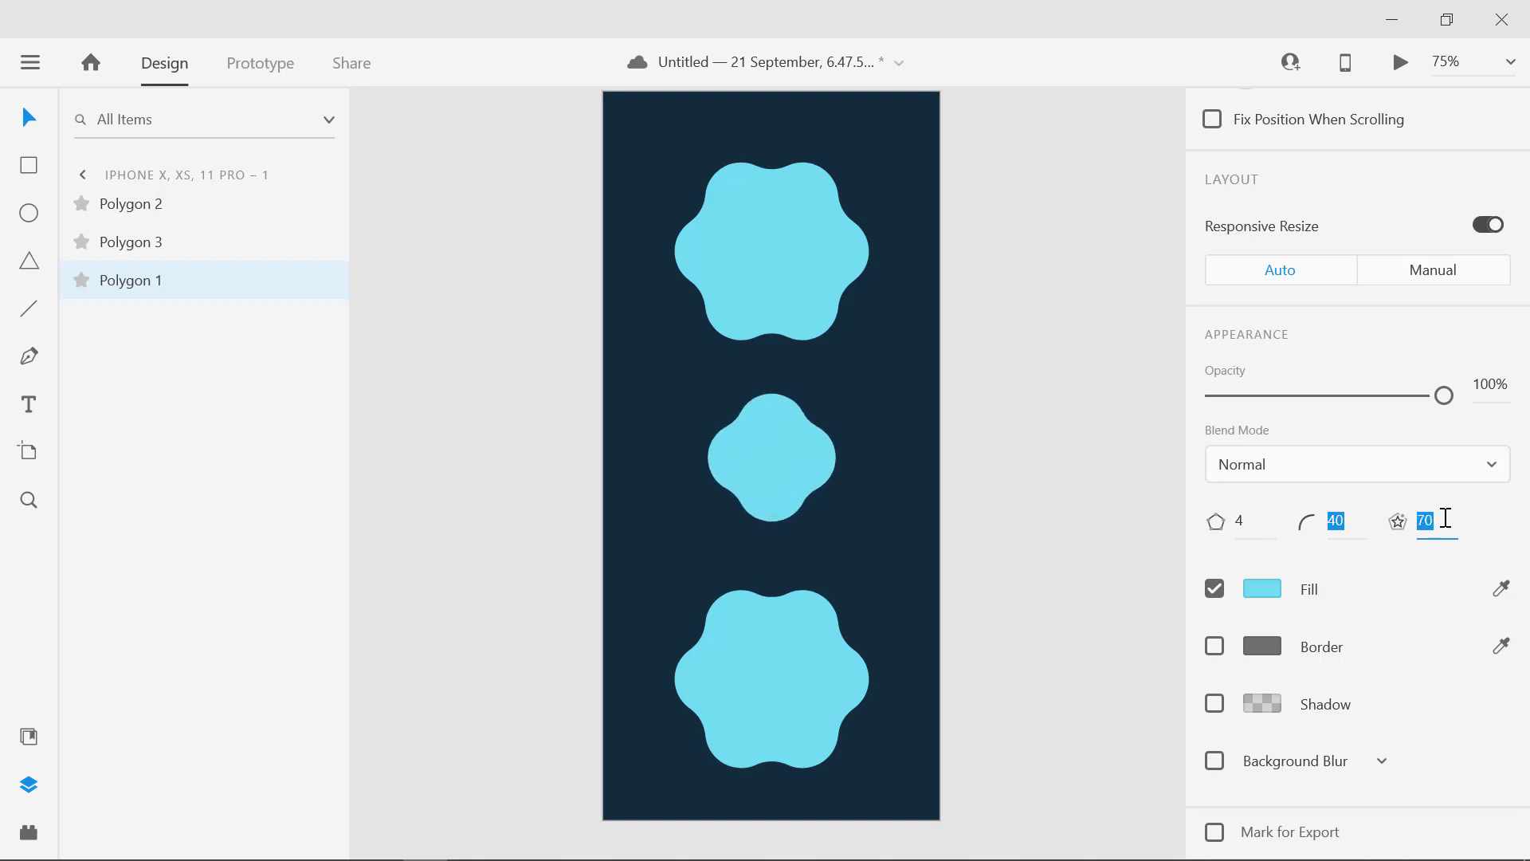
{"action": "key", "text": "Down"}
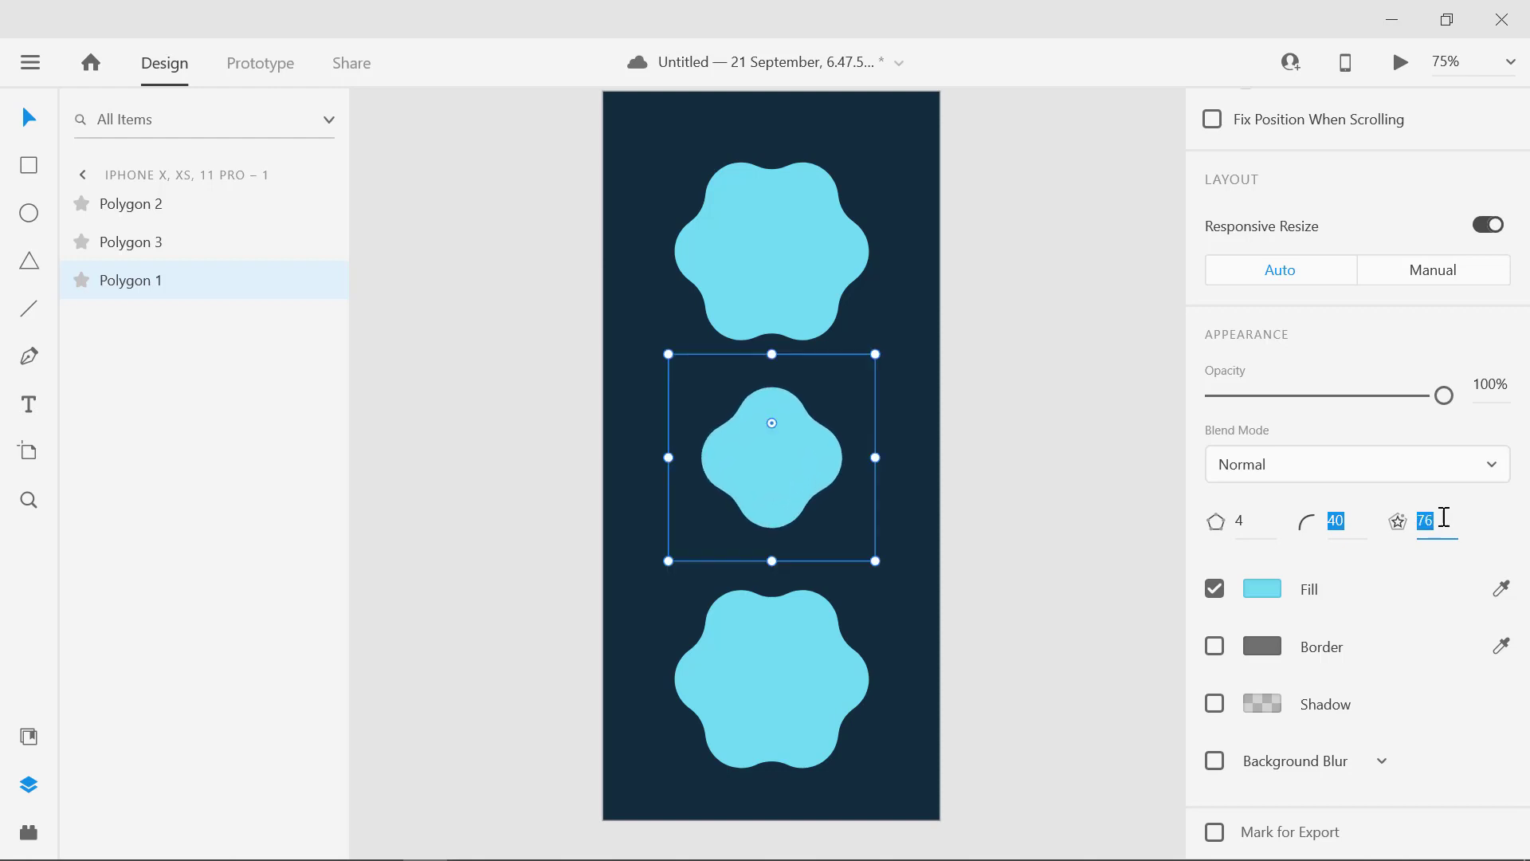
Set the bottom polygon's corner count first to 9 and then to 13
{"action": "left_click", "coordinate": [728, 737]}
{"action": "left_click", "coordinate": [732, 657]}
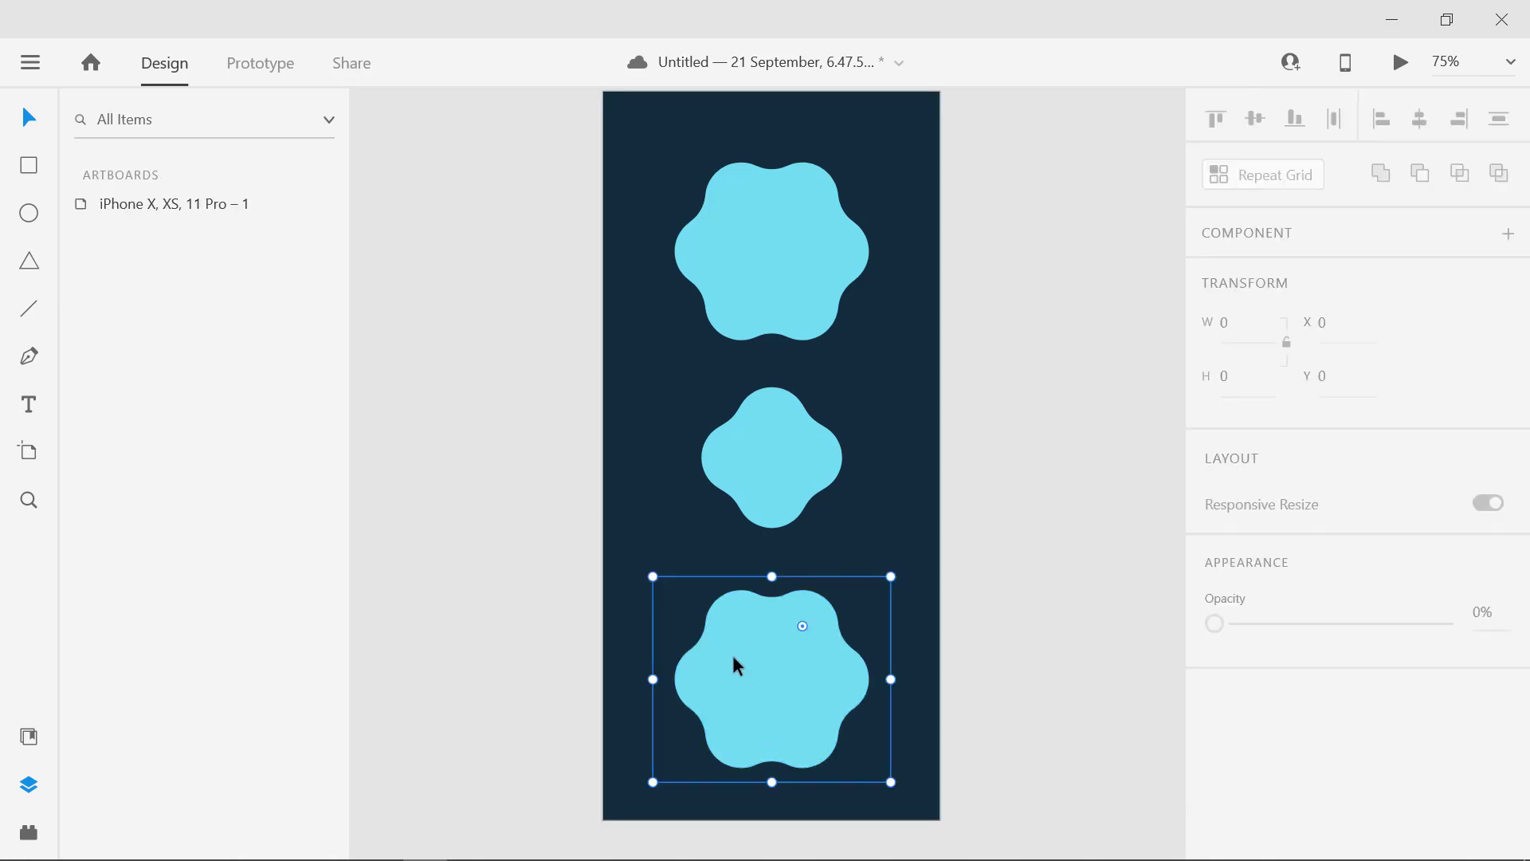
{"action": "scroll", "coordinate": [1336, 576], "scroll_direction": "down", "scroll_amount": 3}
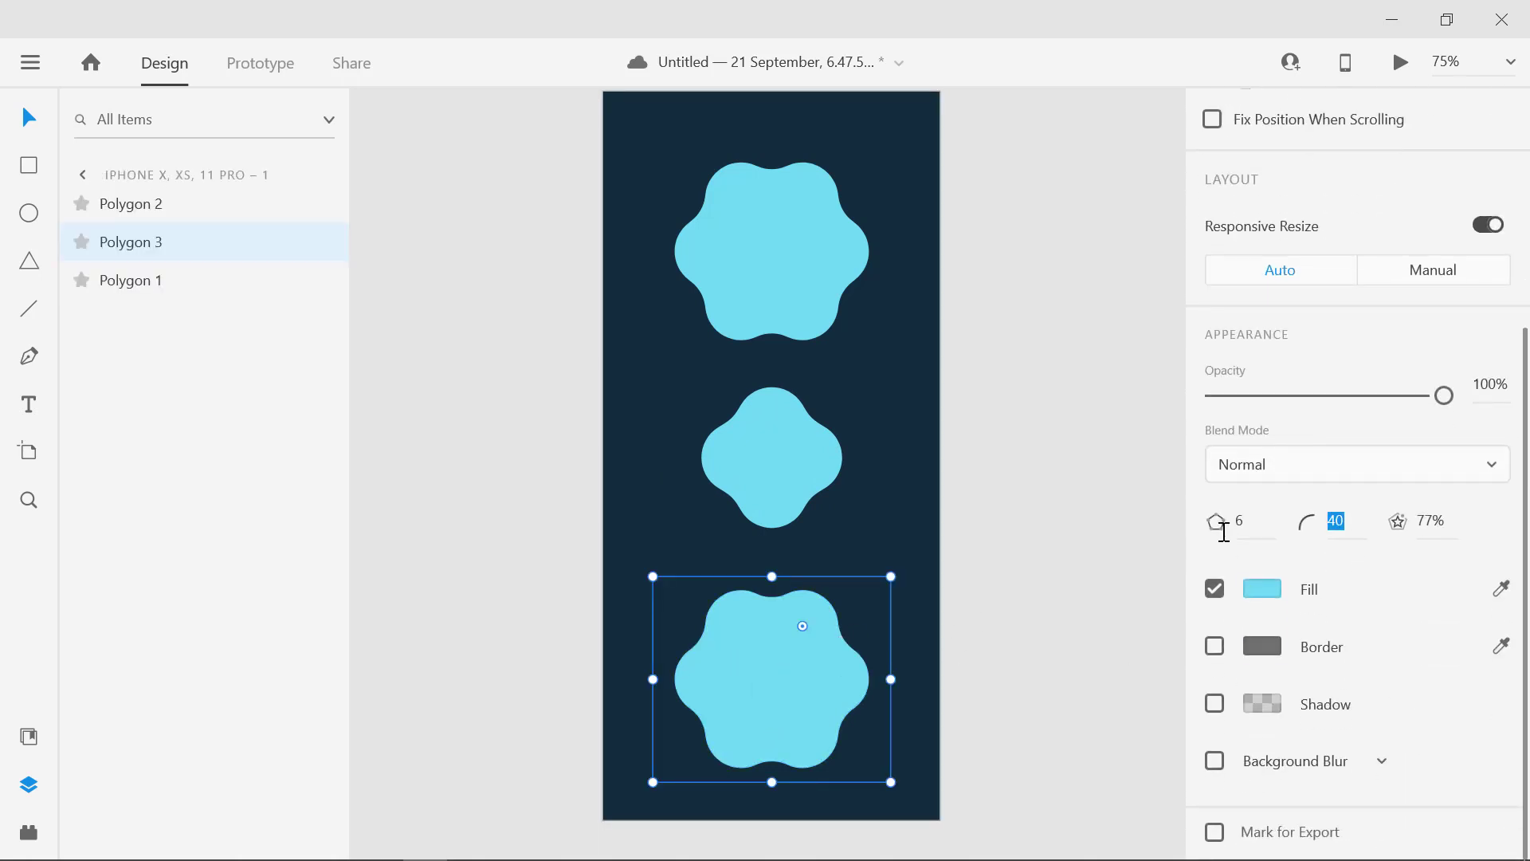
{"action": "left_click", "coordinate": [1254, 526]}
{"action": "type", "text": "9"}
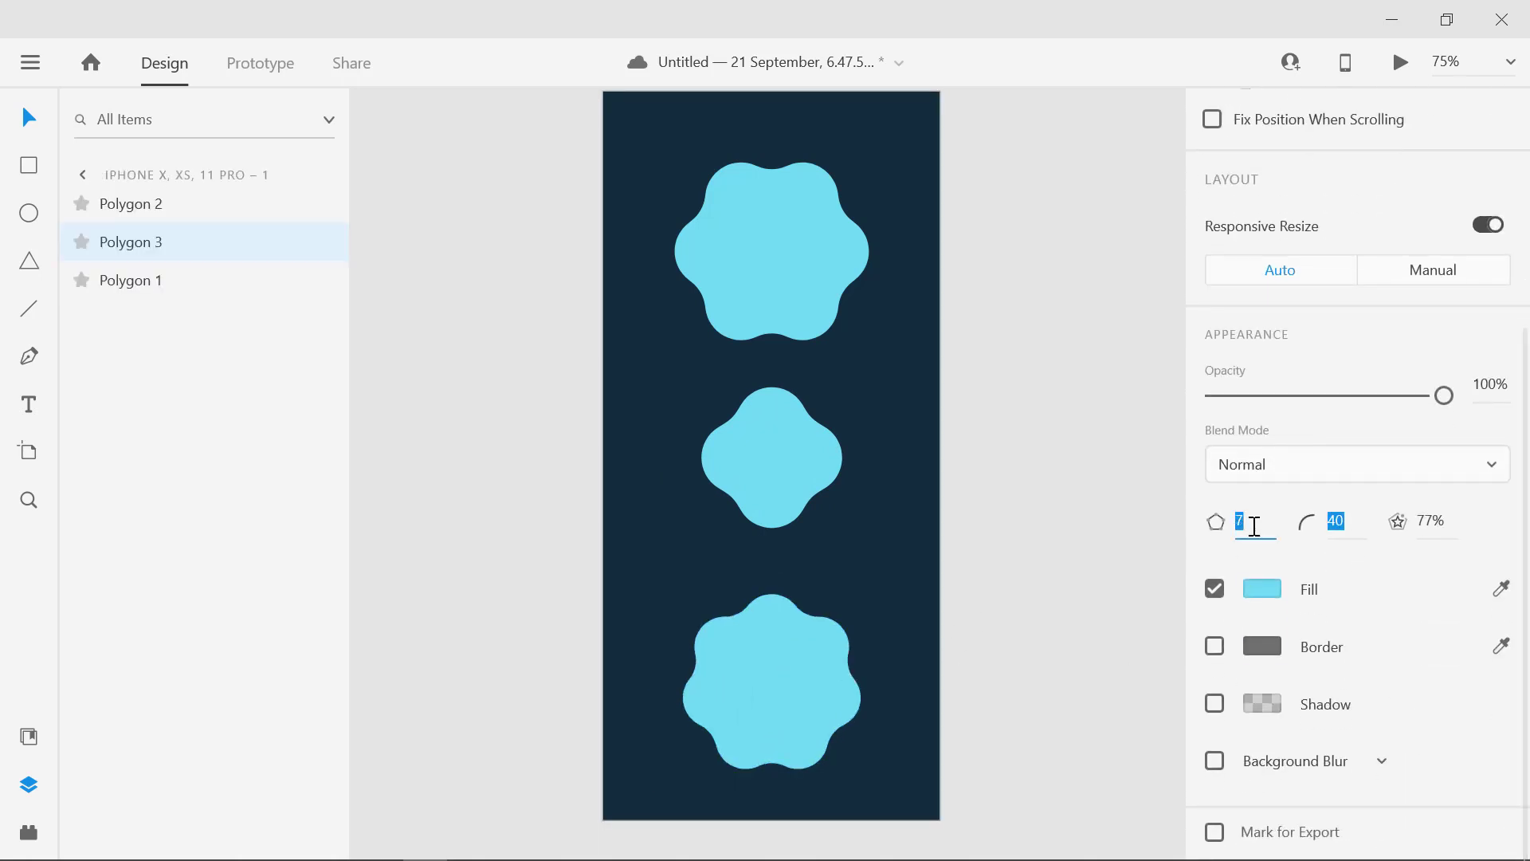
{"action": "key", "text": "Return"}
{"action": "type", "text": "13"}
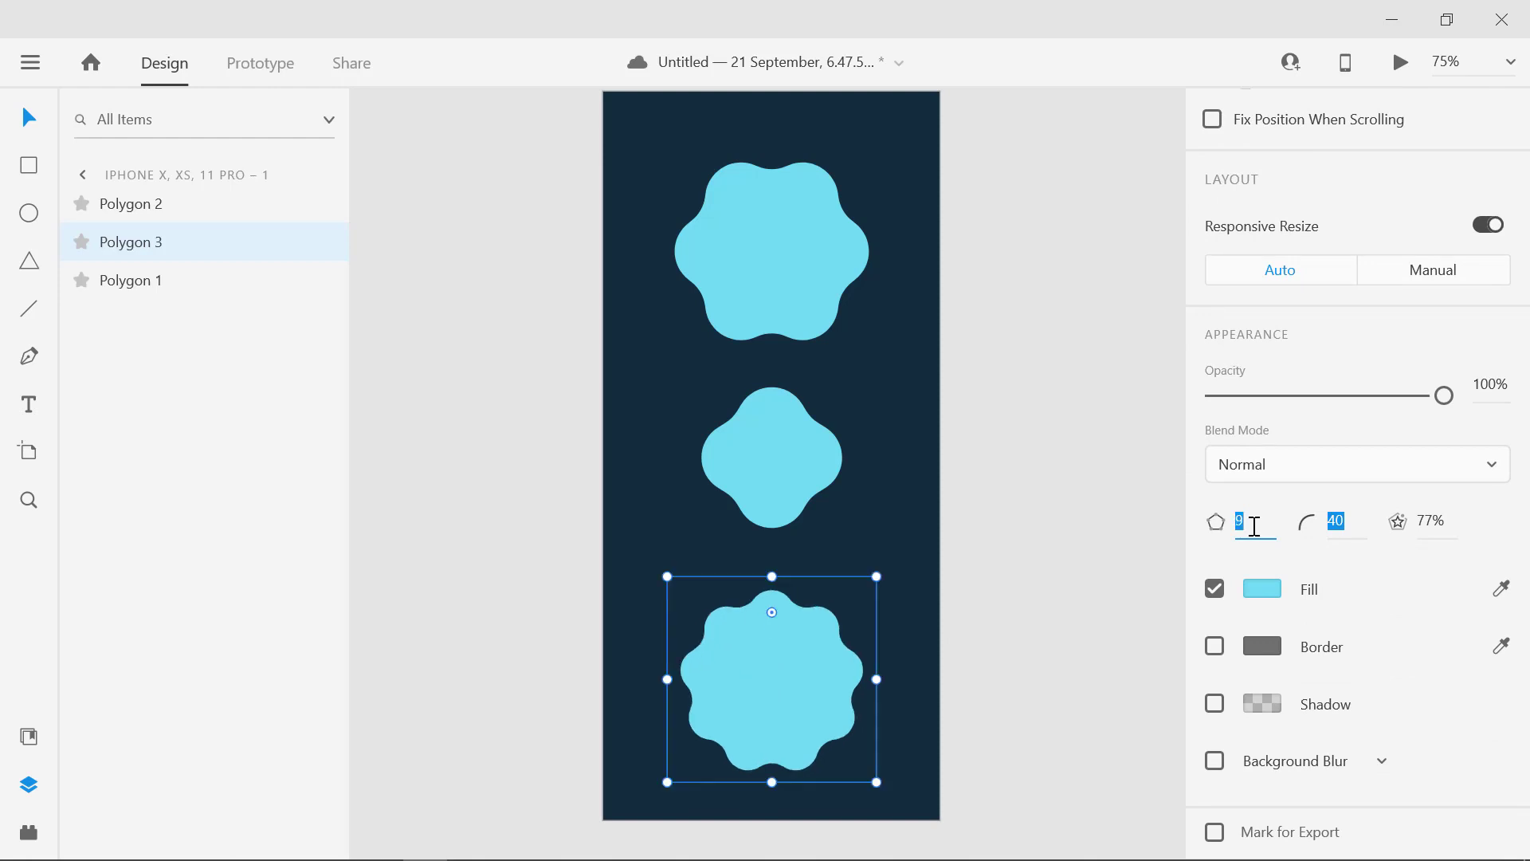
{"action": "key", "text": "Return"}
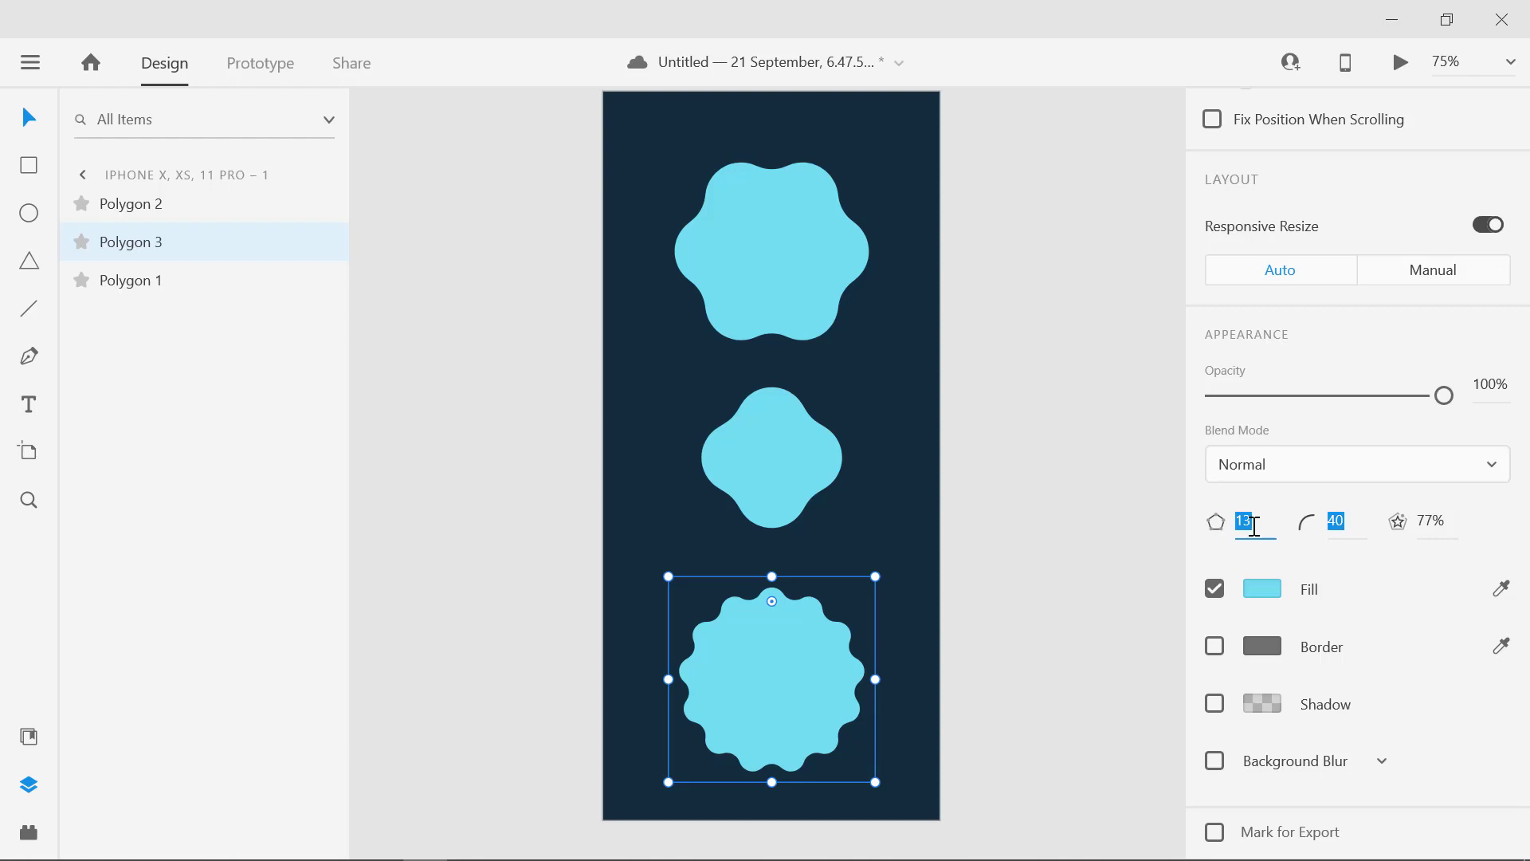
Step the bottom polygon's corner count up to 15 and back down to 13
{"action": "key", "text": "Up"}
{"action": "key", "text": "Up"}
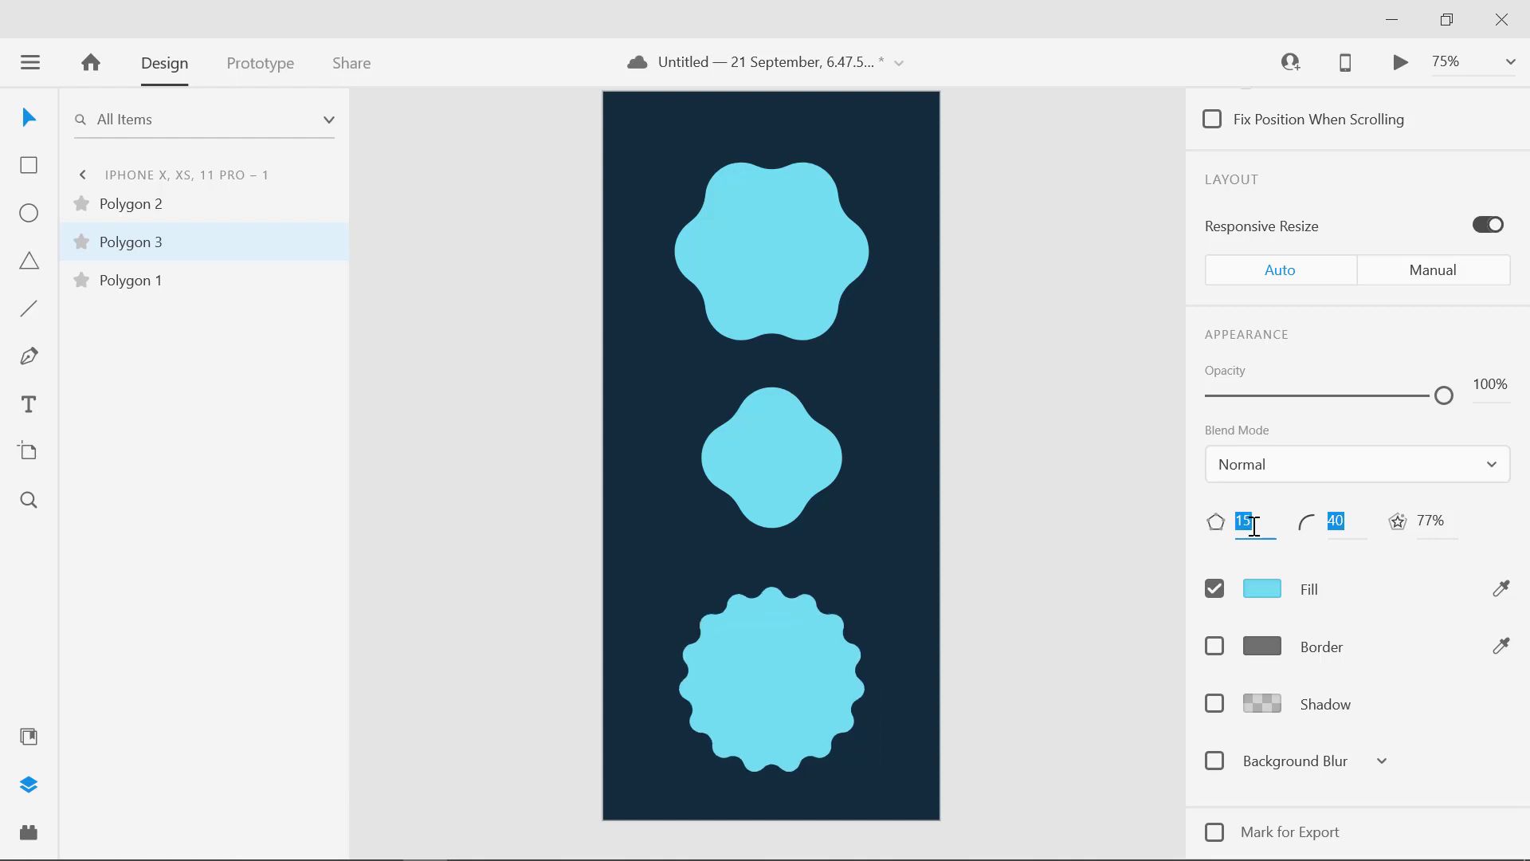
{"action": "key", "text": "Down"}
{"action": "key", "text": "Down"}
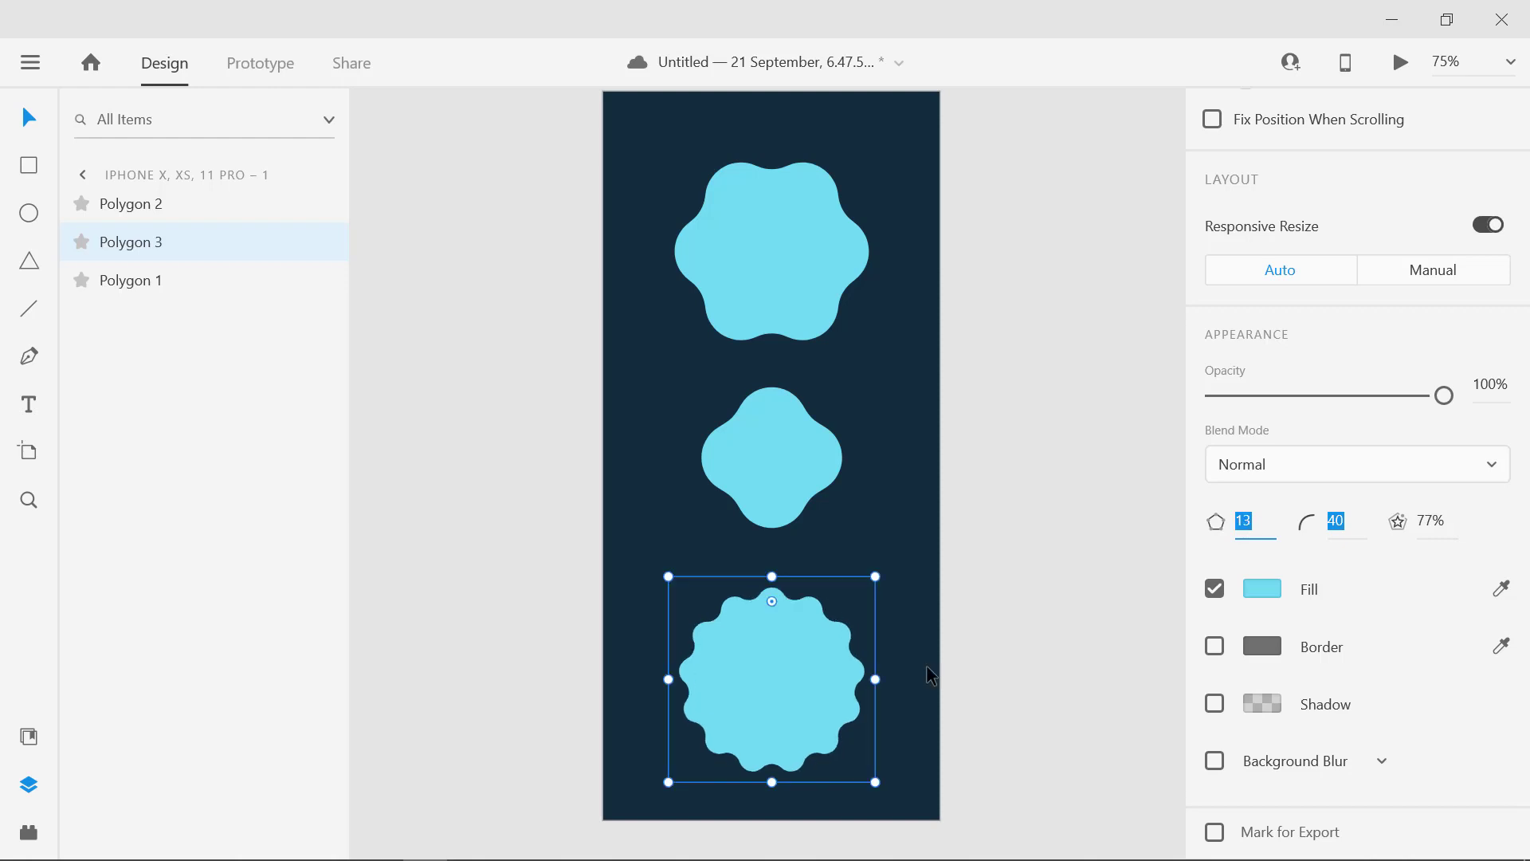
{"action": "left_click", "coordinate": [1033, 705]}
{"action": "left_click", "coordinate": [828, 721]}
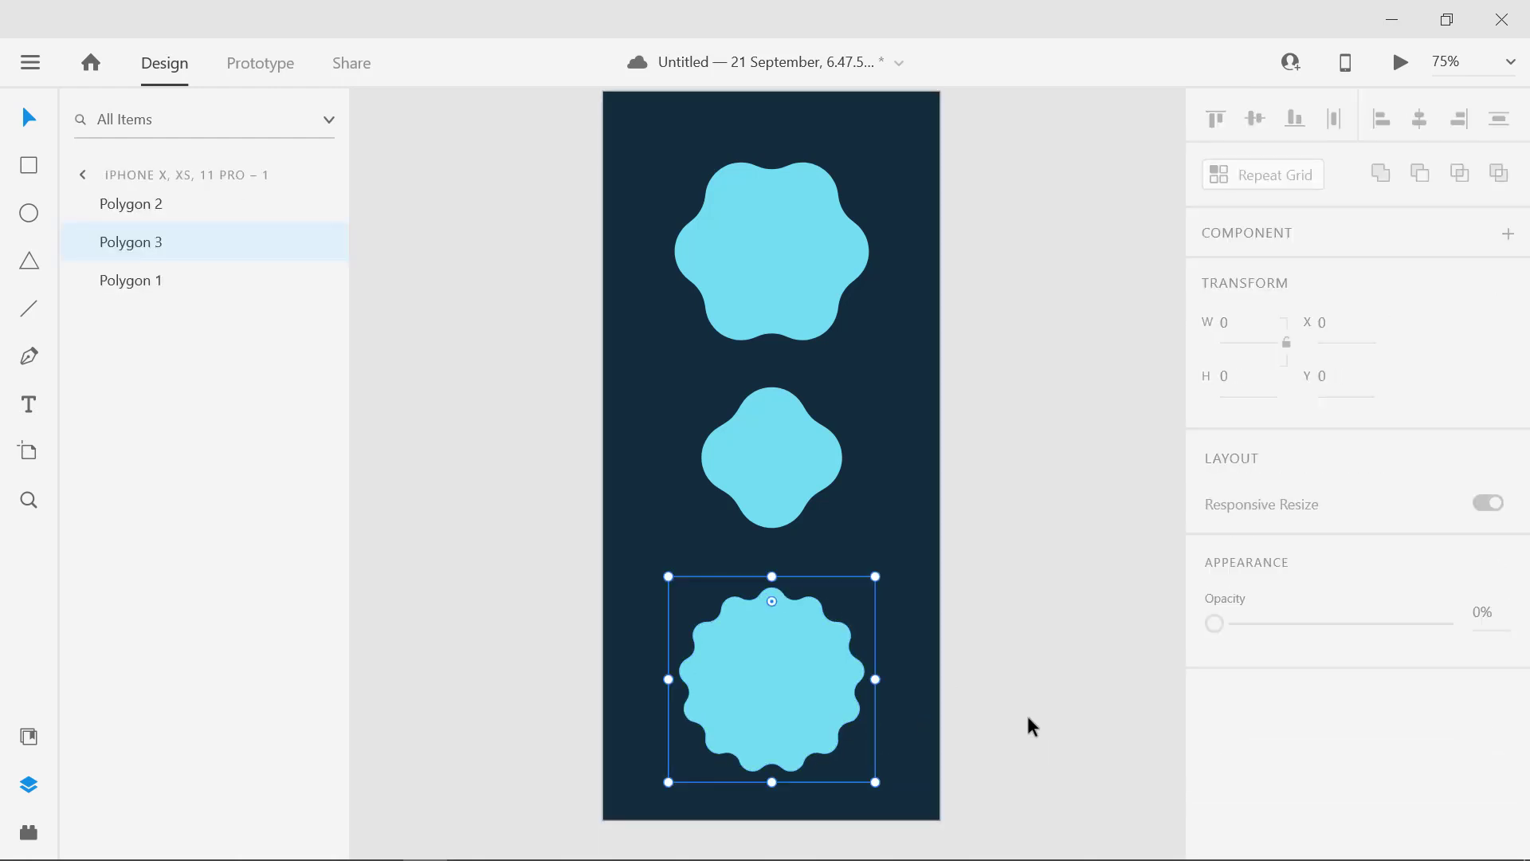
{"action": "left_click", "coordinate": [913, 698]}
{"action": "left_click", "coordinate": [835, 681]}
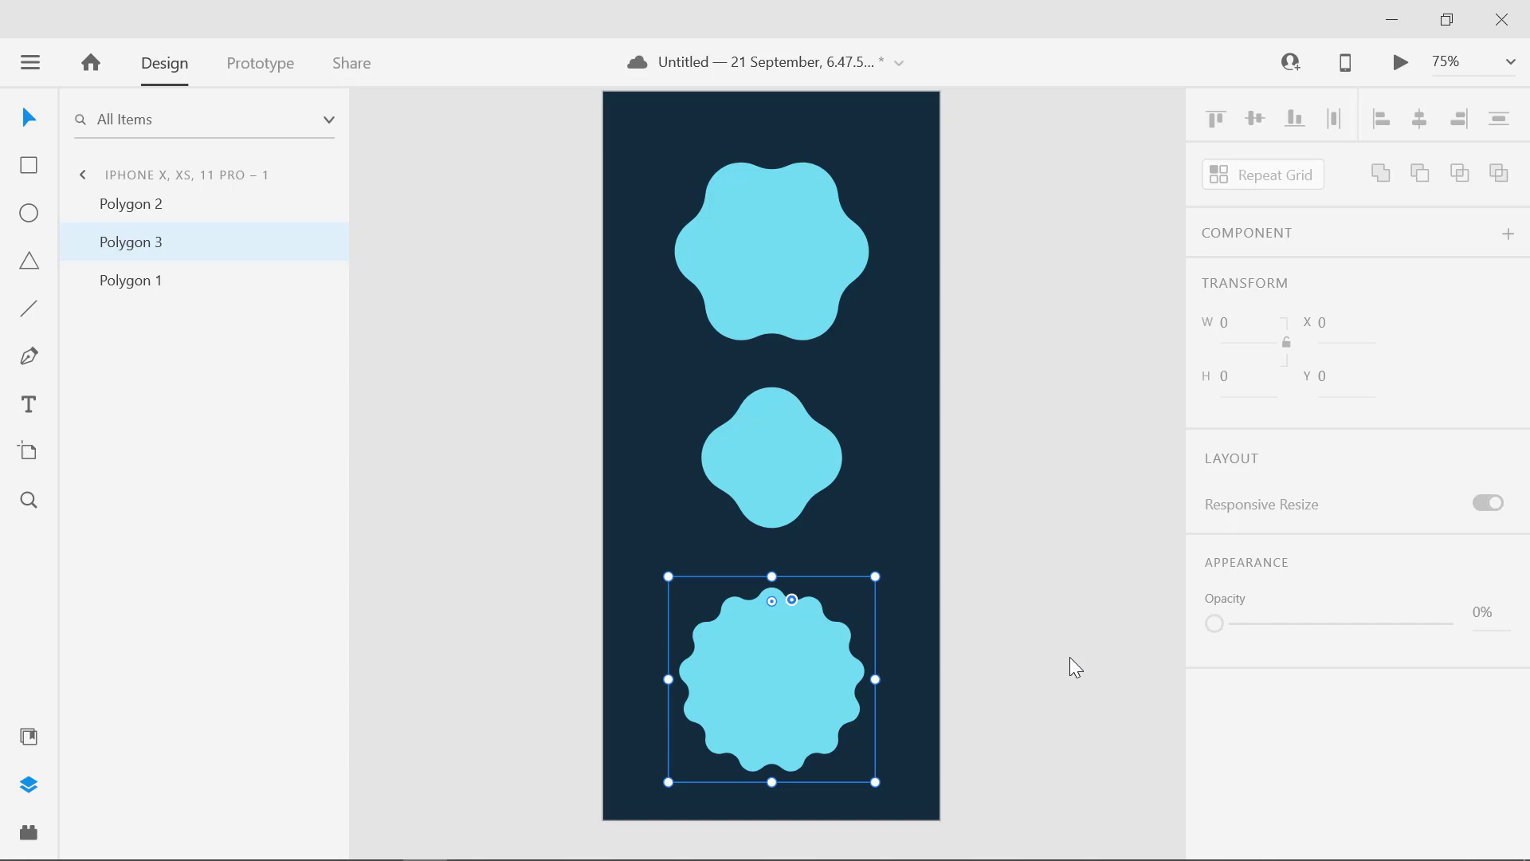
{"action": "left_click", "coordinate": [998, 651]}
Change the bottom scalloped polygon's fill to pink, #FB4ABB
{"action": "left_click", "coordinate": [800, 670]}
{"action": "scroll", "coordinate": [1371, 661], "scroll_direction": "down", "scroll_amount": 4}
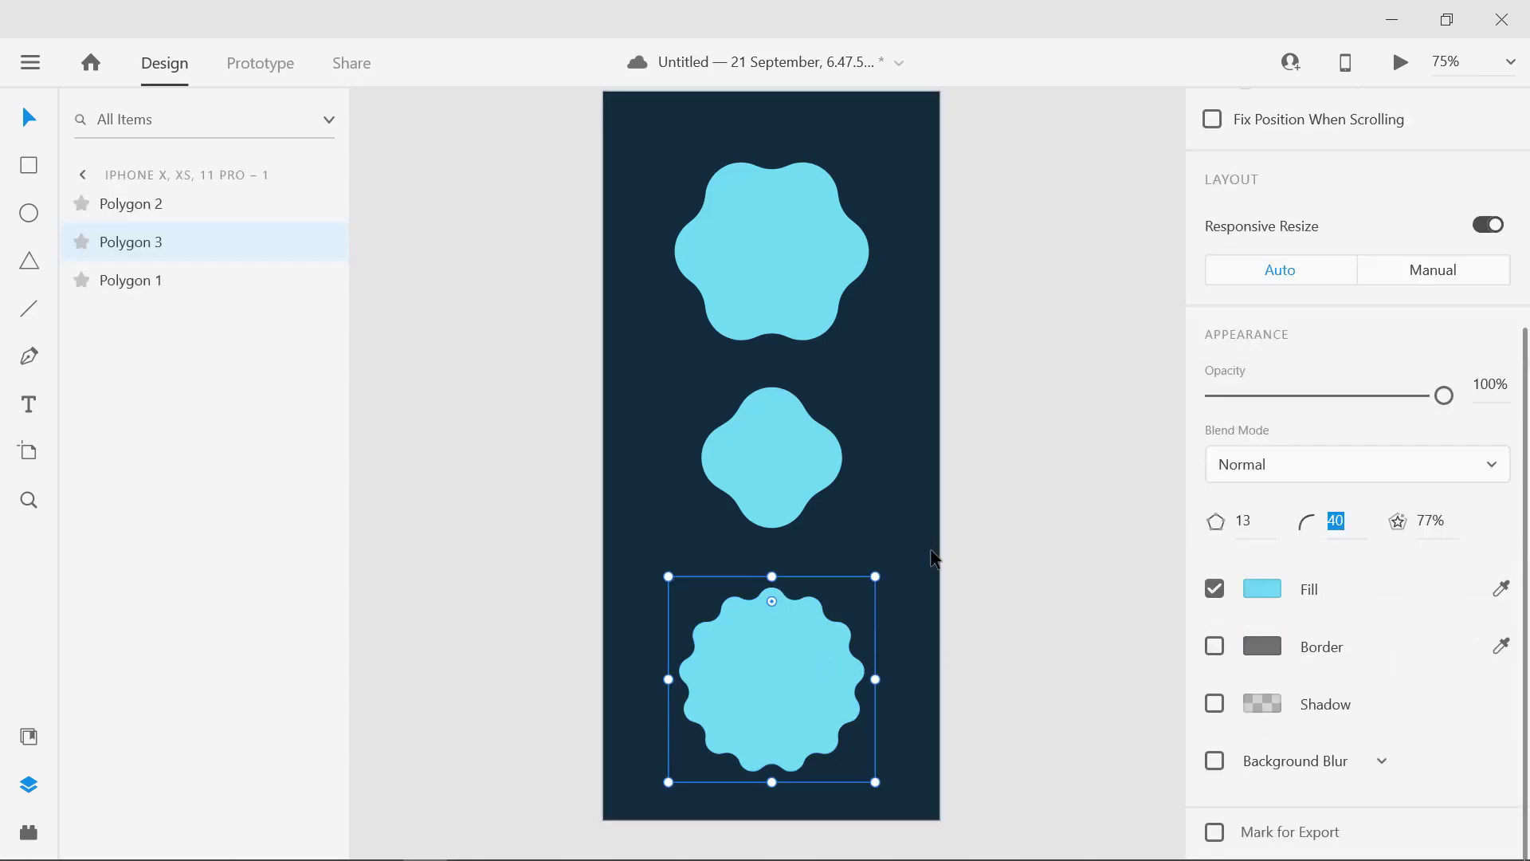
{"action": "left_click", "coordinate": [1275, 591]}
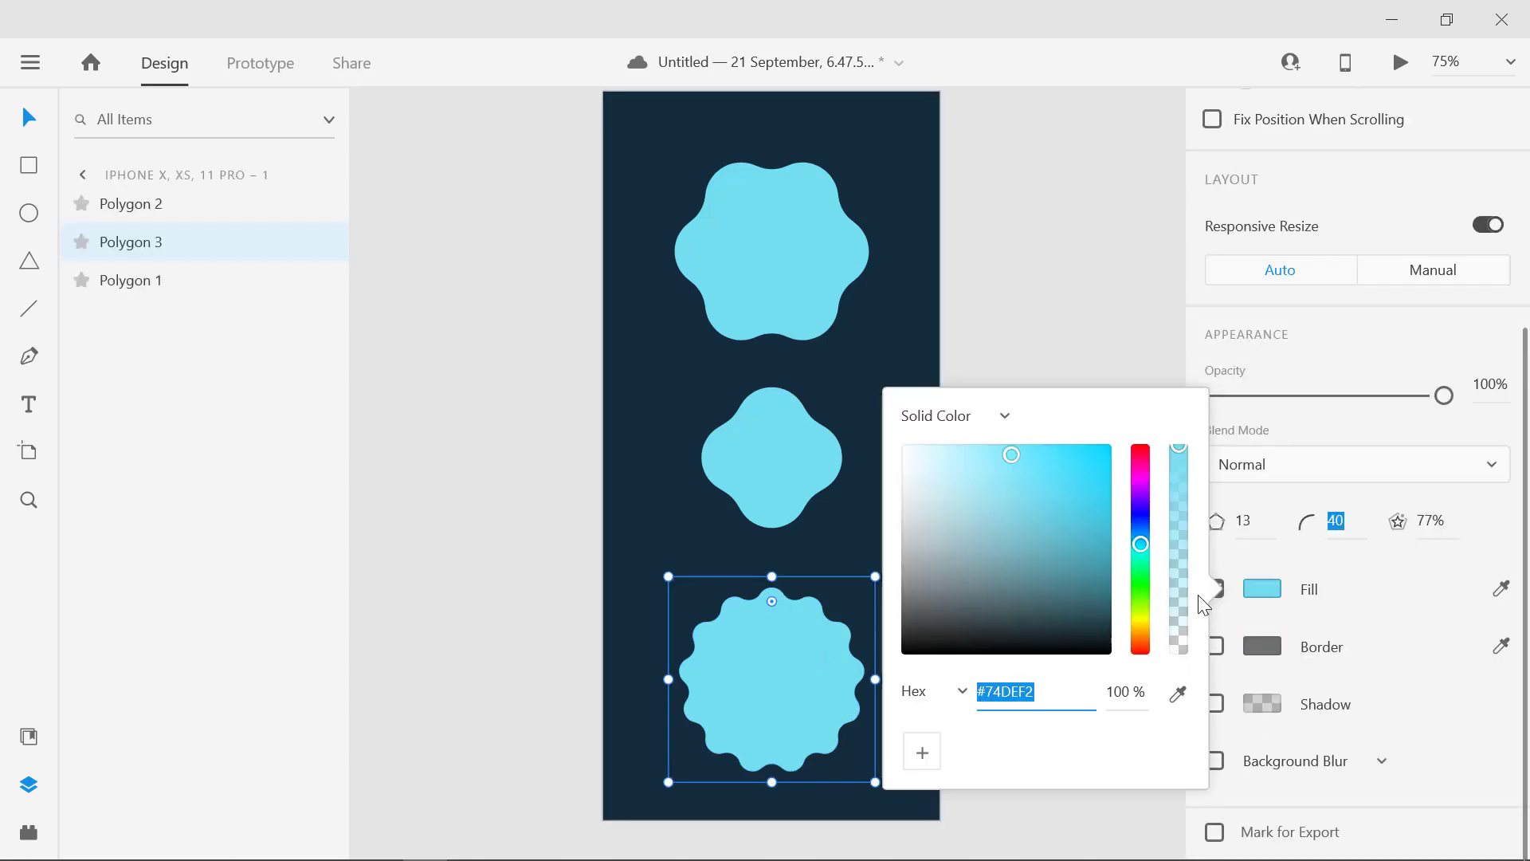
{"action": "left_click_drag", "start_coordinate": [1141, 523], "coordinate": [1049, 447]}
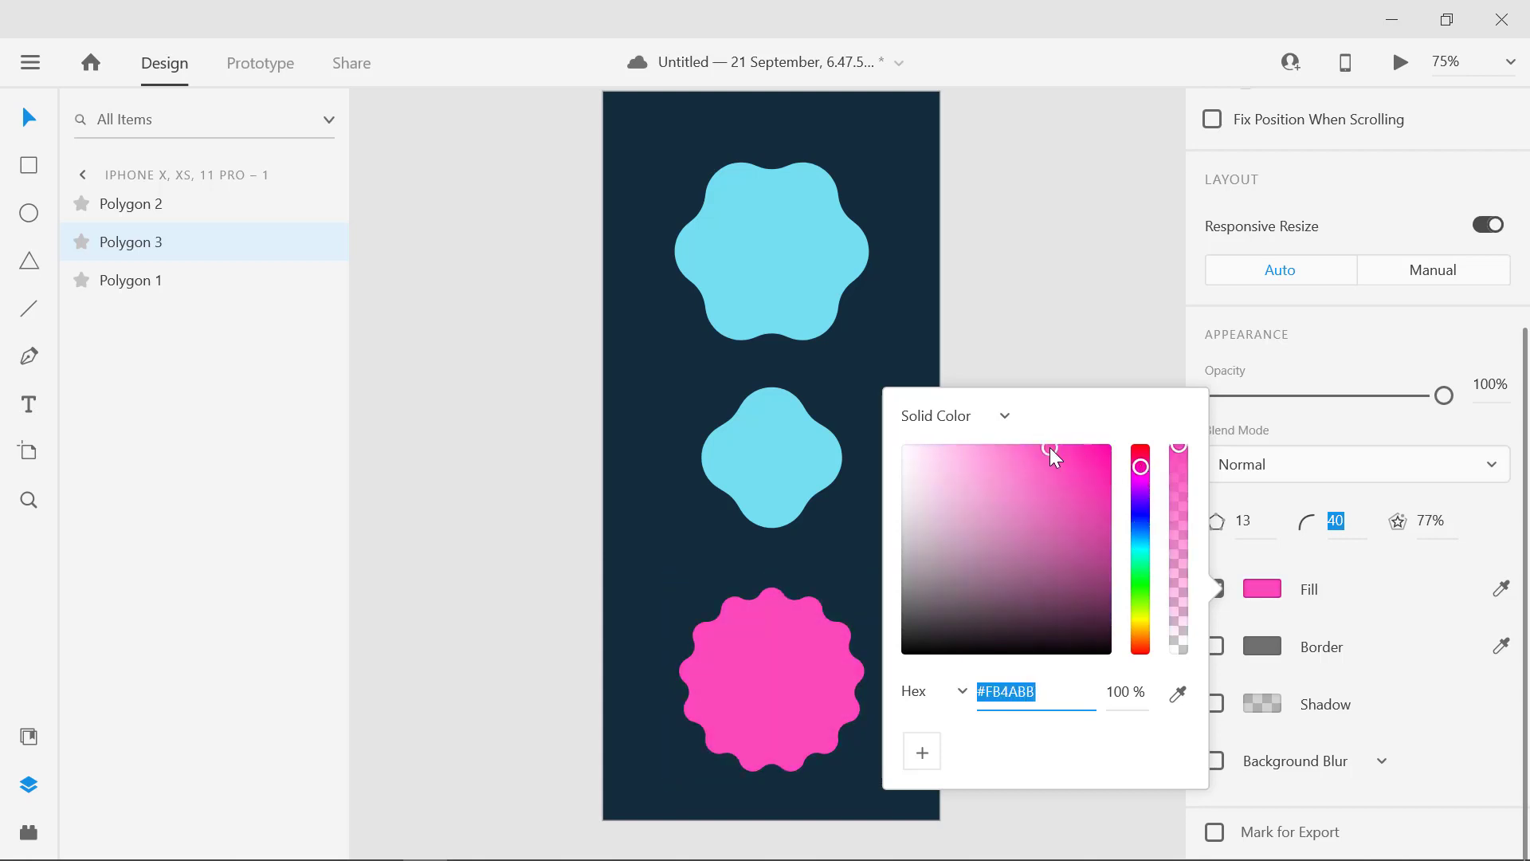
{"action": "left_click", "coordinate": [1100, 276]}
Change the middle four-cornered polygon's fill to violet-blue, #7474F2
{"action": "left_click", "coordinate": [800, 458]}
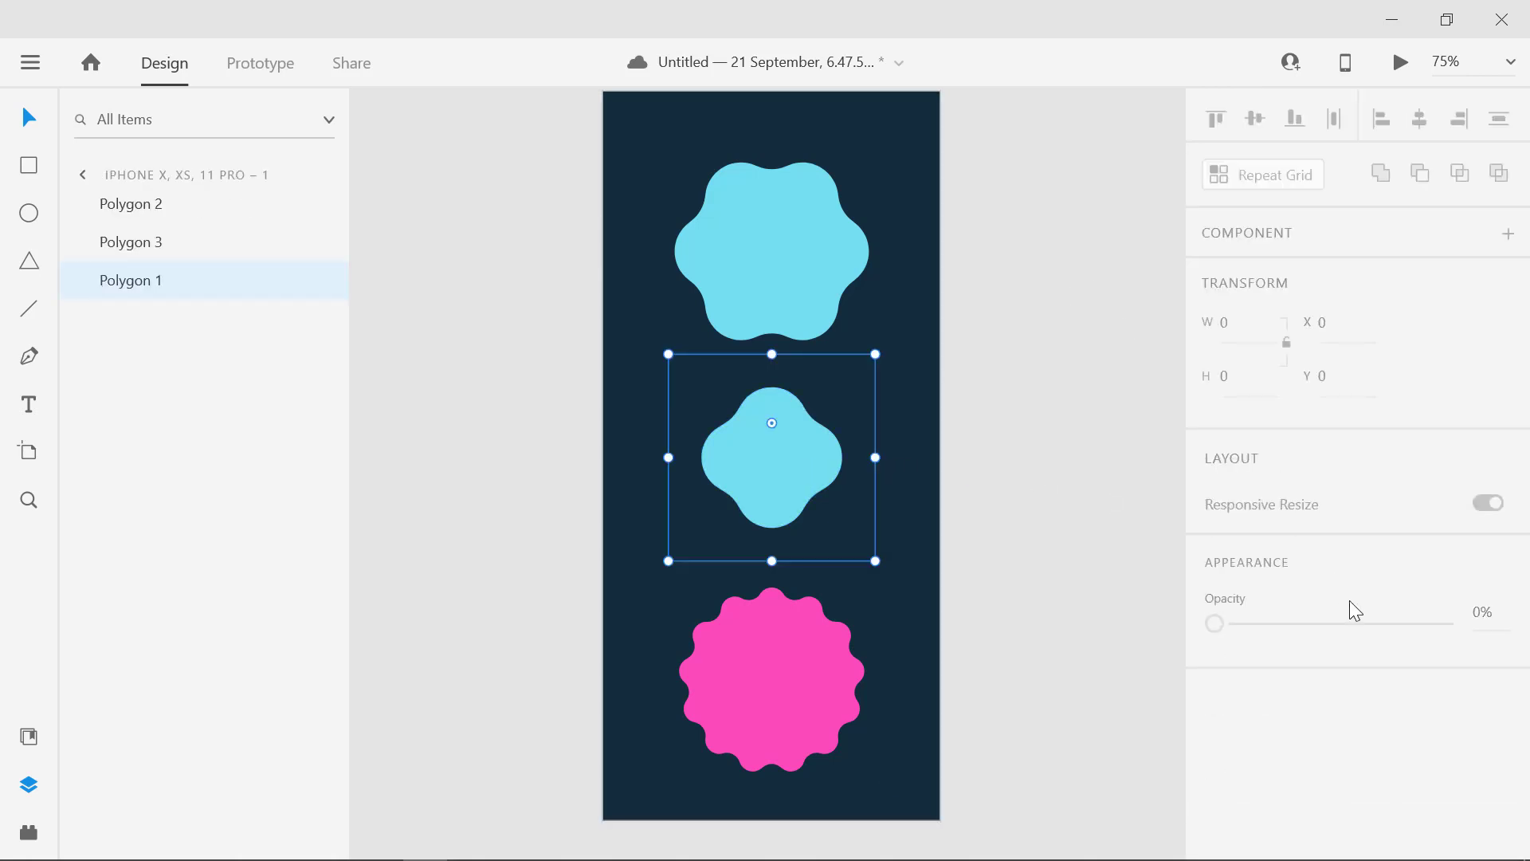
{"action": "scroll", "coordinate": [1327, 657], "scroll_direction": "down", "scroll_amount": 5}
{"action": "left_click", "coordinate": [1253, 590]}
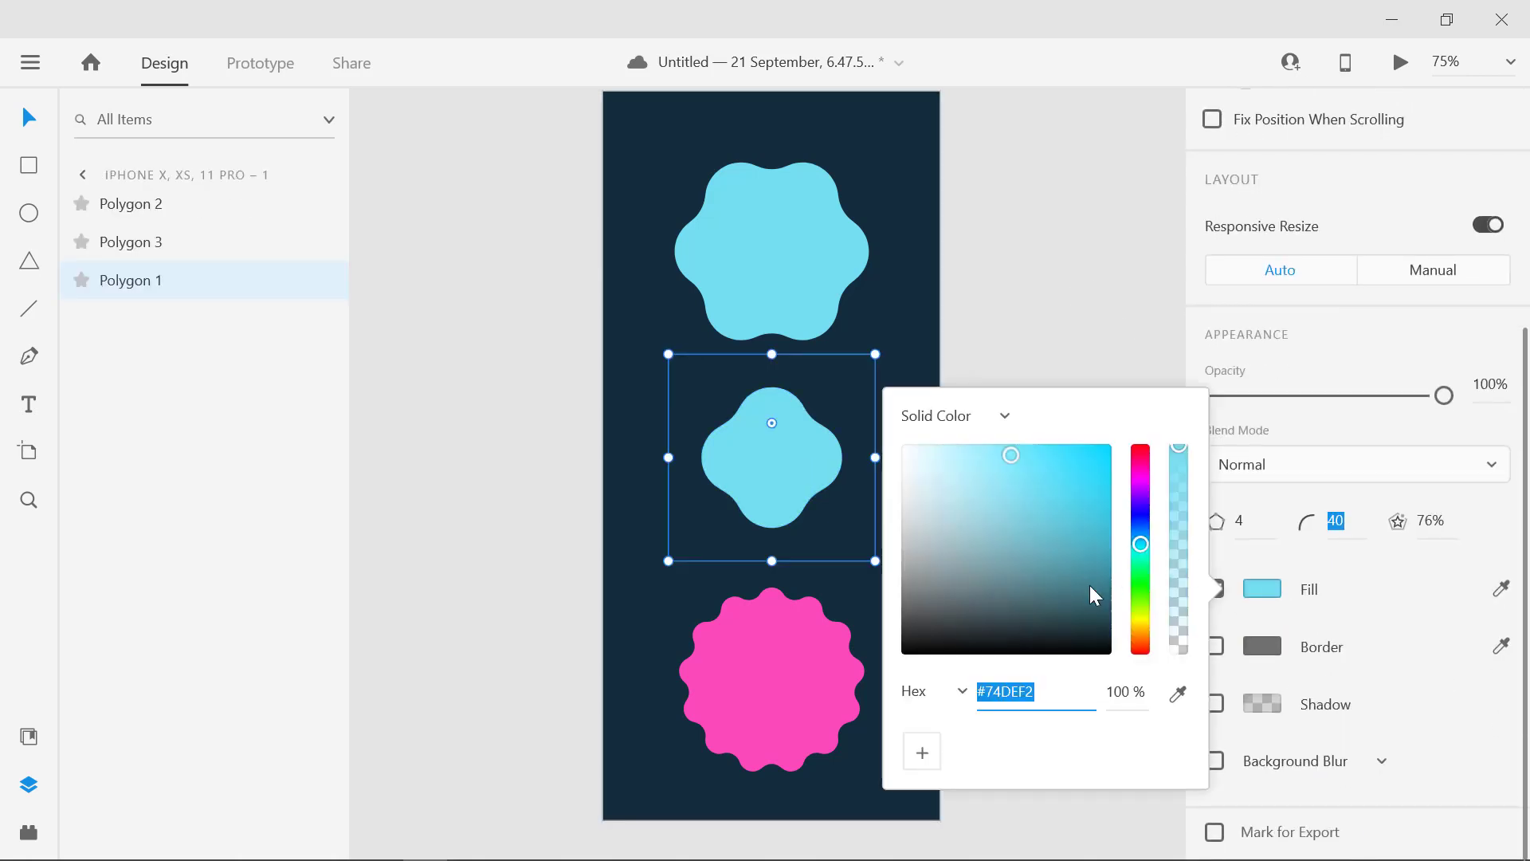
{"action": "left_click_drag", "start_coordinate": [1140, 545], "coordinate": [1143, 517]}
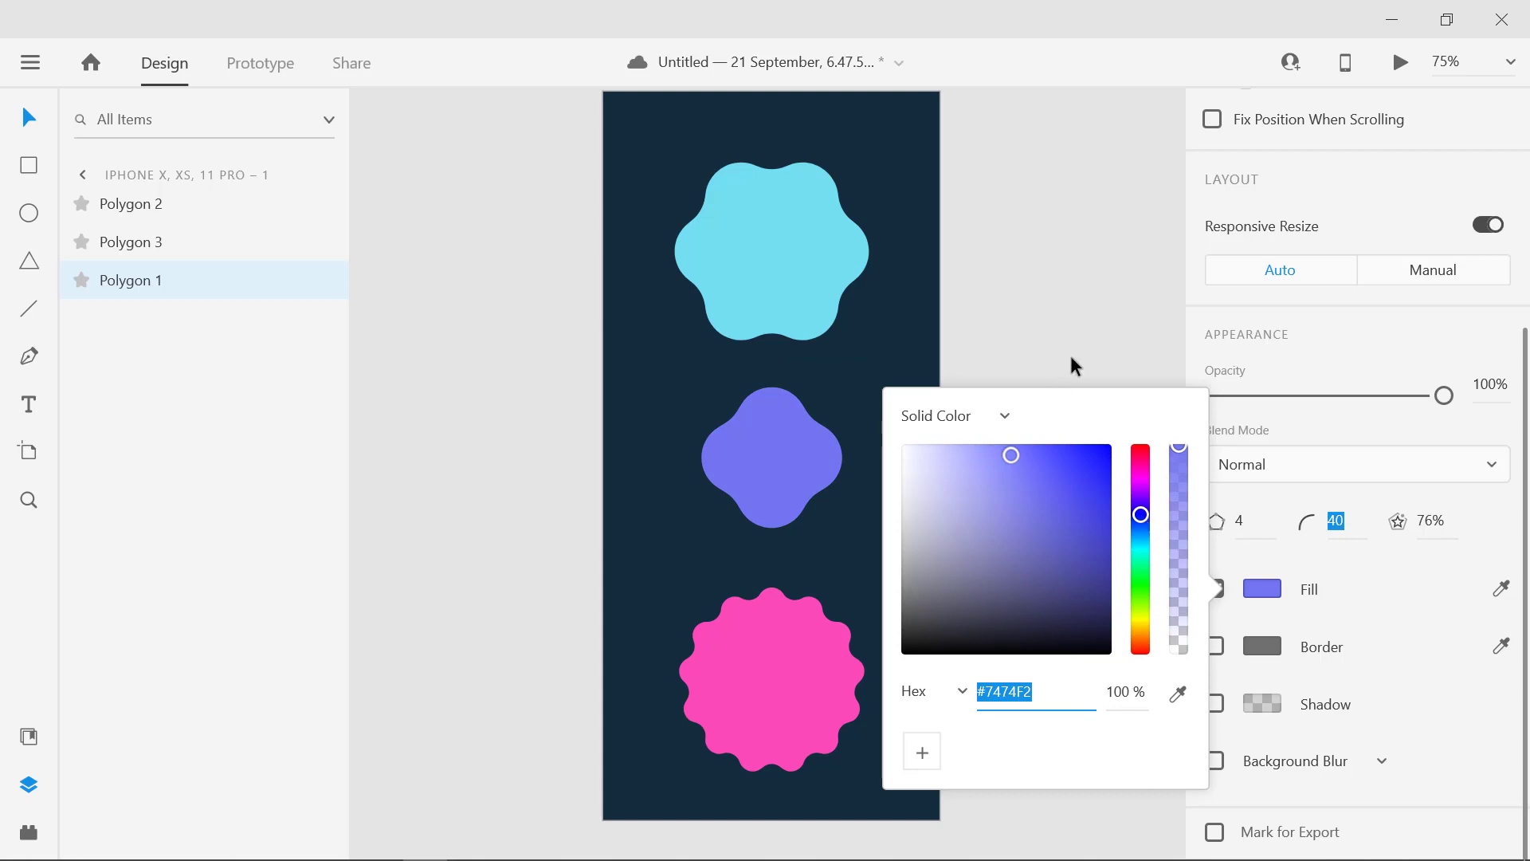
{"action": "left_click", "coordinate": [1119, 368]}
{"action": "left_click", "coordinate": [1121, 372]}
Set the star ratio of the rounded five-cornered shape on the second artboard to 100% and its corner radius to 0
{"action": "scroll", "coordinate": [1106, 584], "scroll_direction": "up", "scroll_amount": 1}
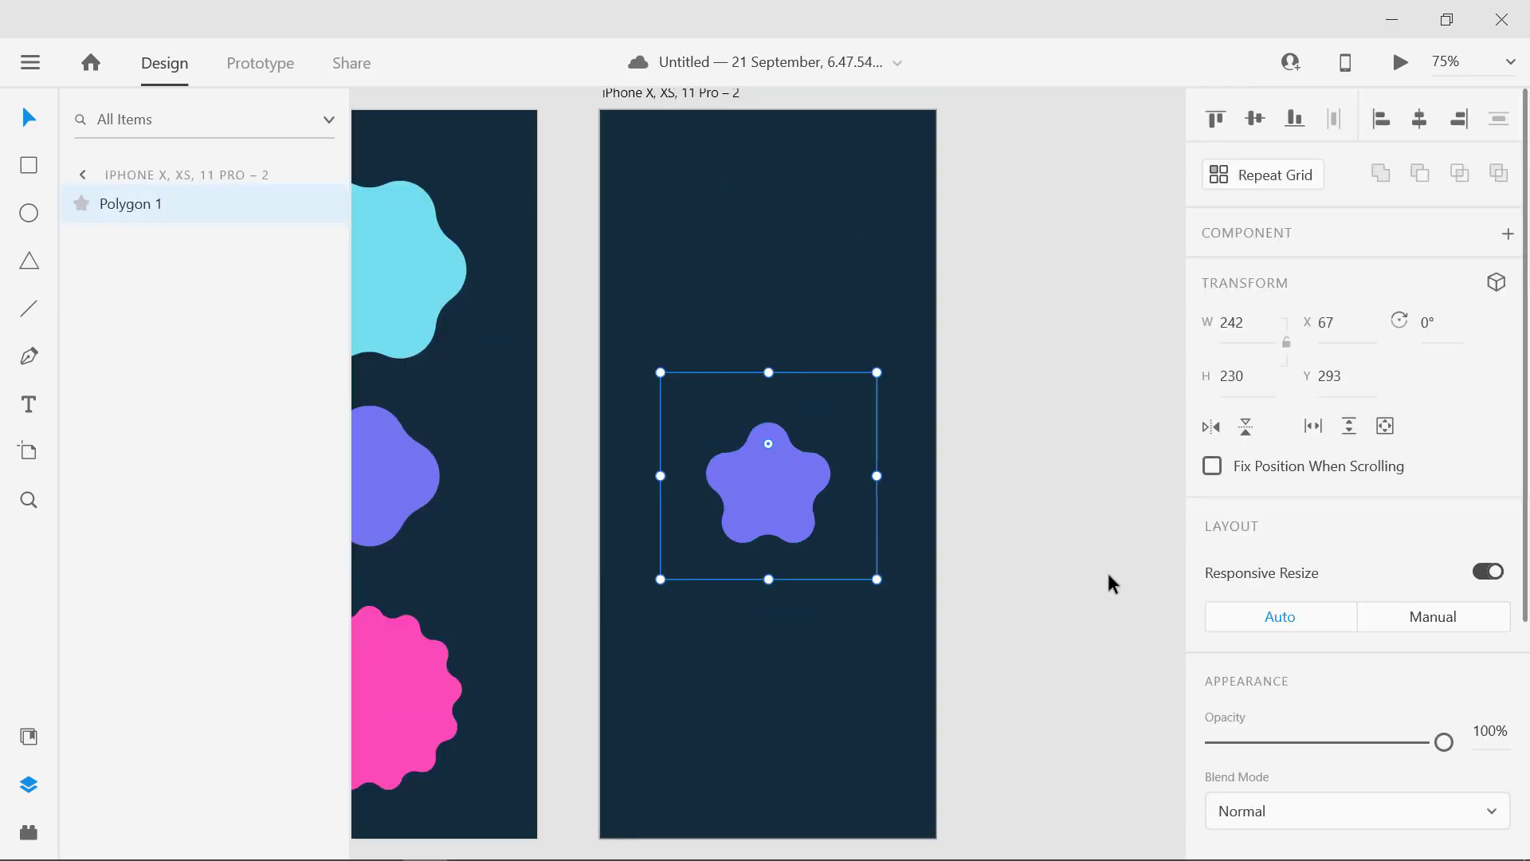
{"action": "left_click", "coordinate": [1109, 574]}
{"action": "left_click", "coordinate": [768, 502]}
{"action": "scroll", "coordinate": [1347, 636], "scroll_direction": "down", "scroll_amount": 5}
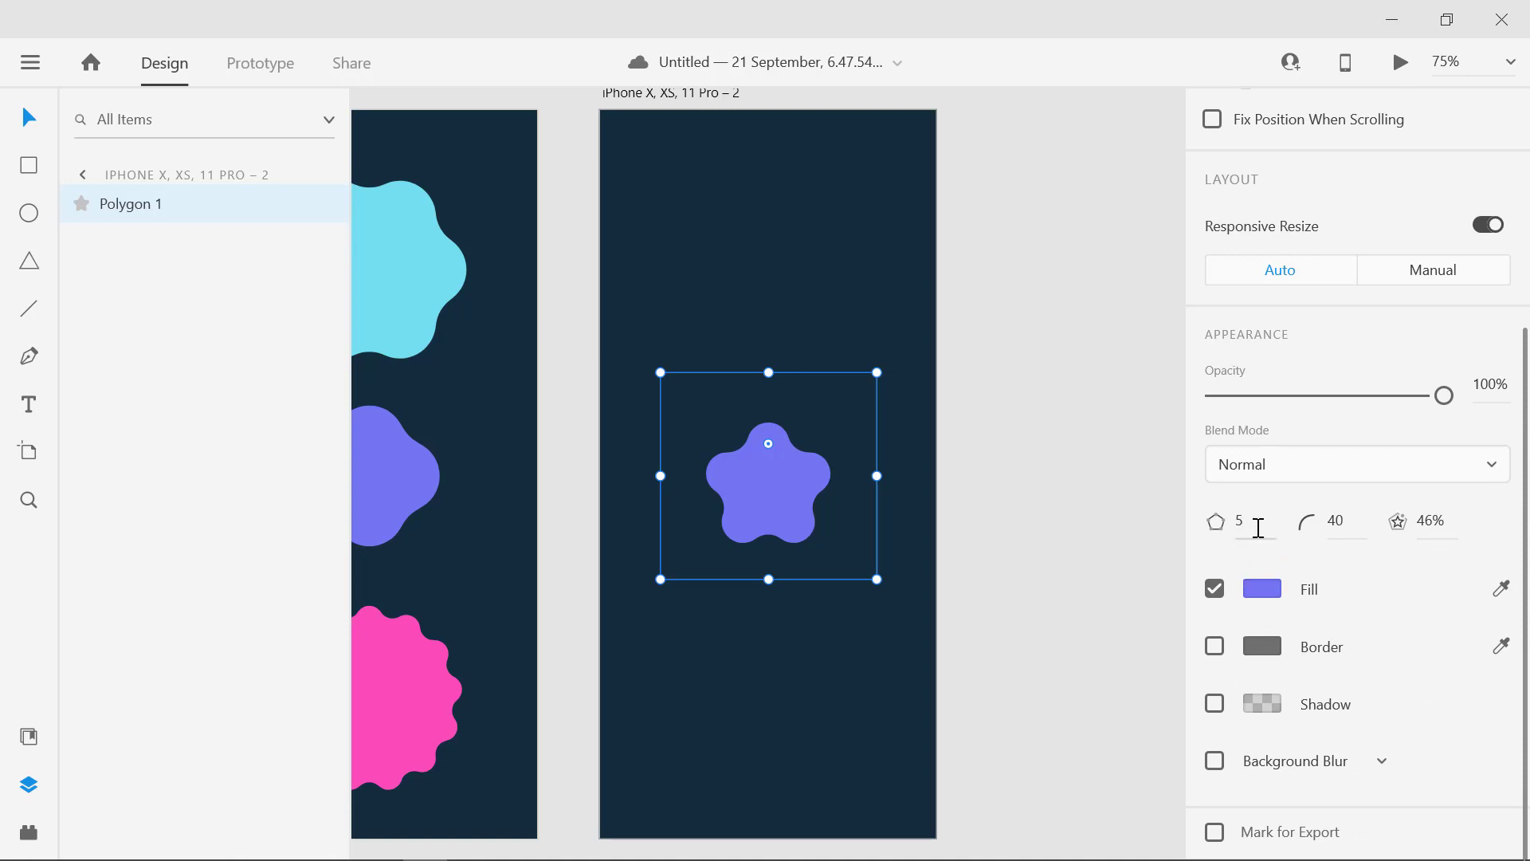
{"action": "left_click", "coordinate": [1352, 529]}
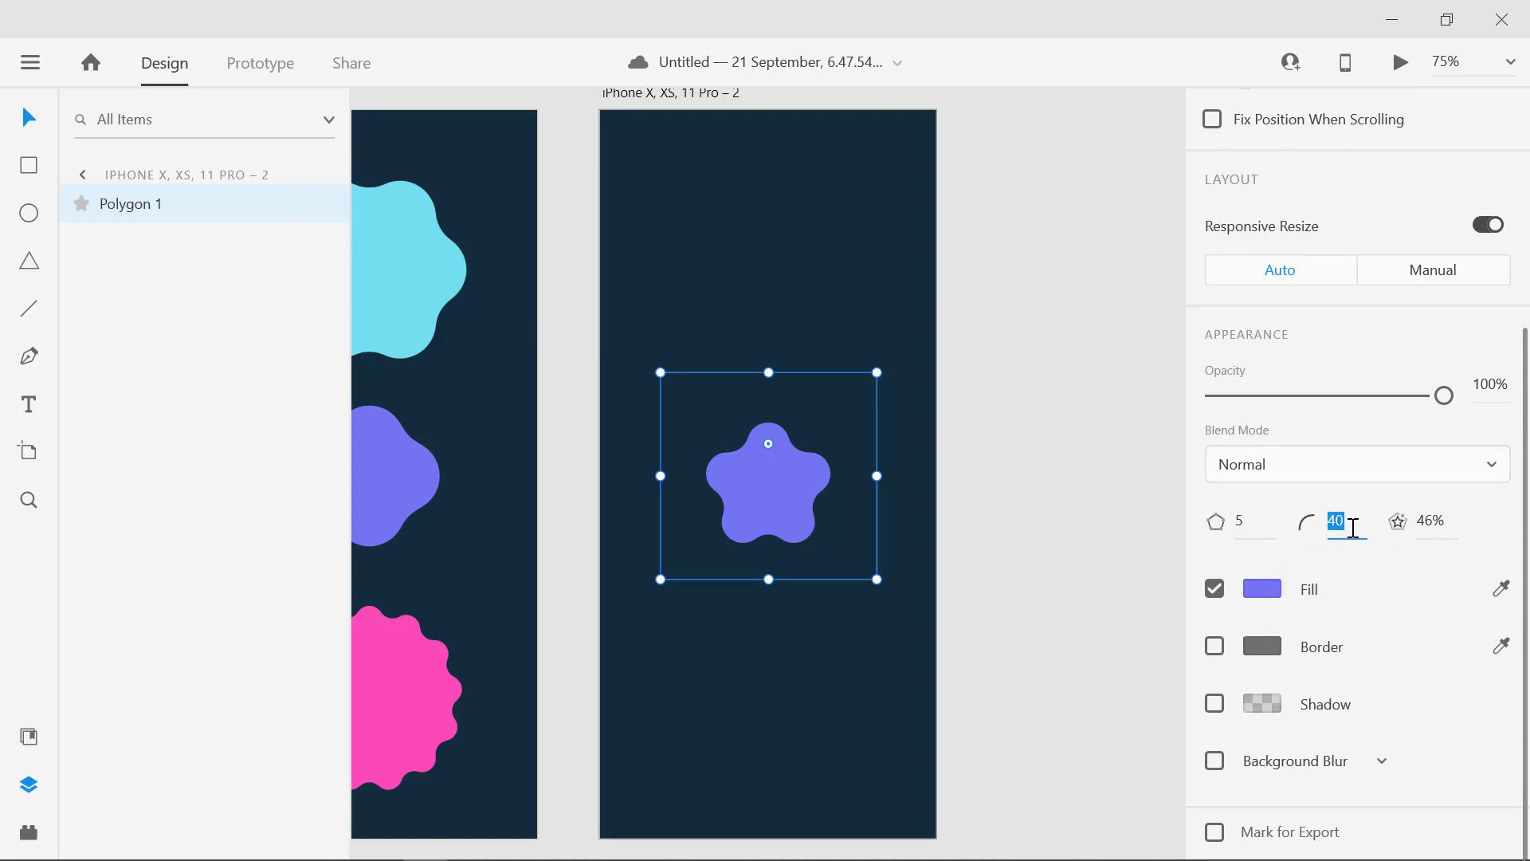
{"action": "left_click", "coordinate": [1455, 525]}
{"action": "type", "text": "100"}
{"action": "key", "text": "Return"}
{"action": "left_click", "coordinate": [1353, 522]}
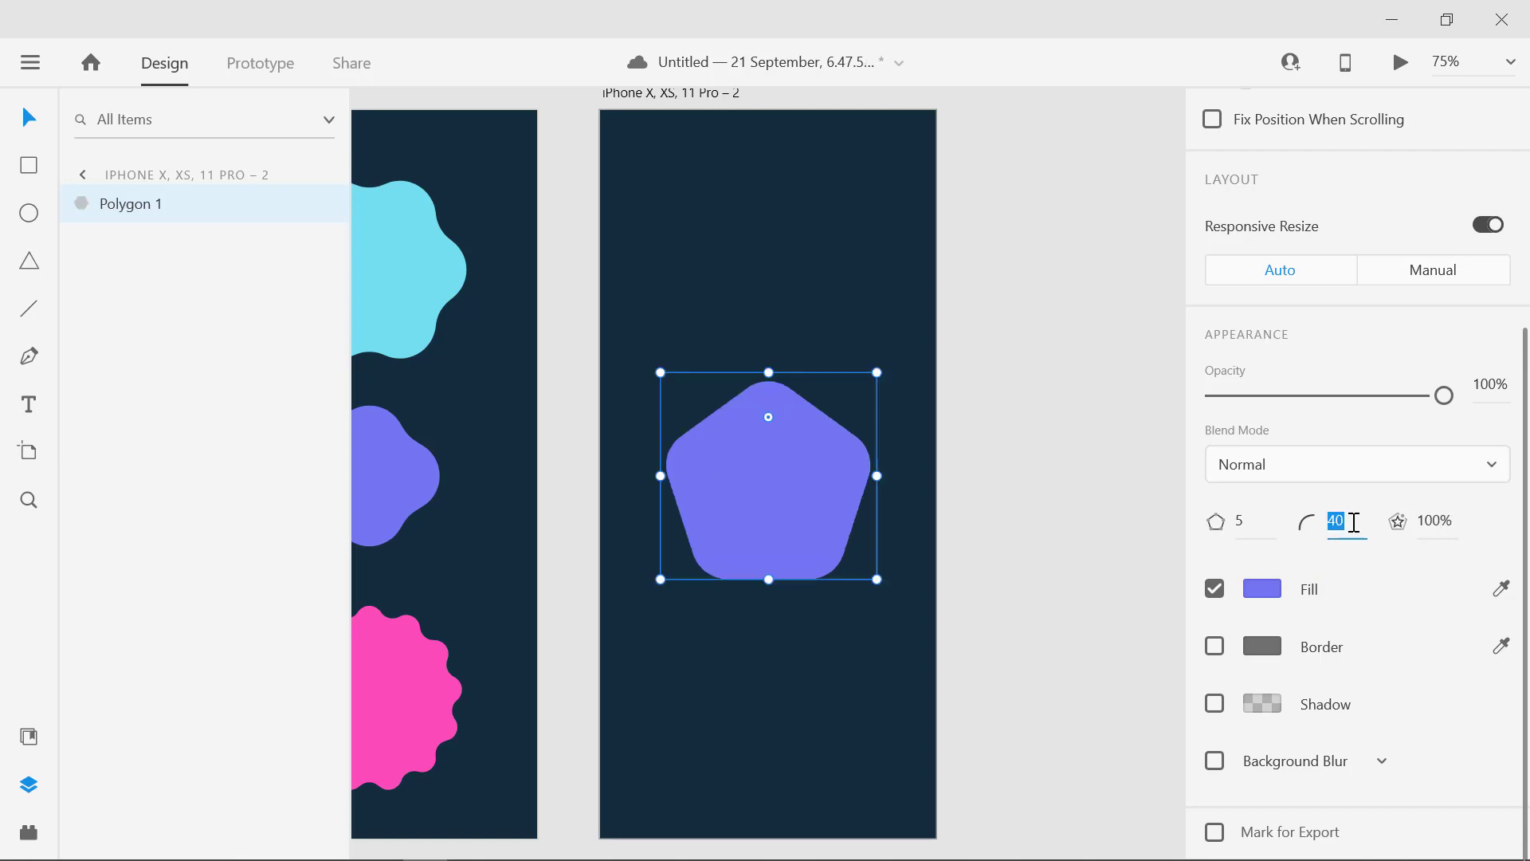
{"action": "type", "text": "0"}
{"action": "key", "text": "Return"}
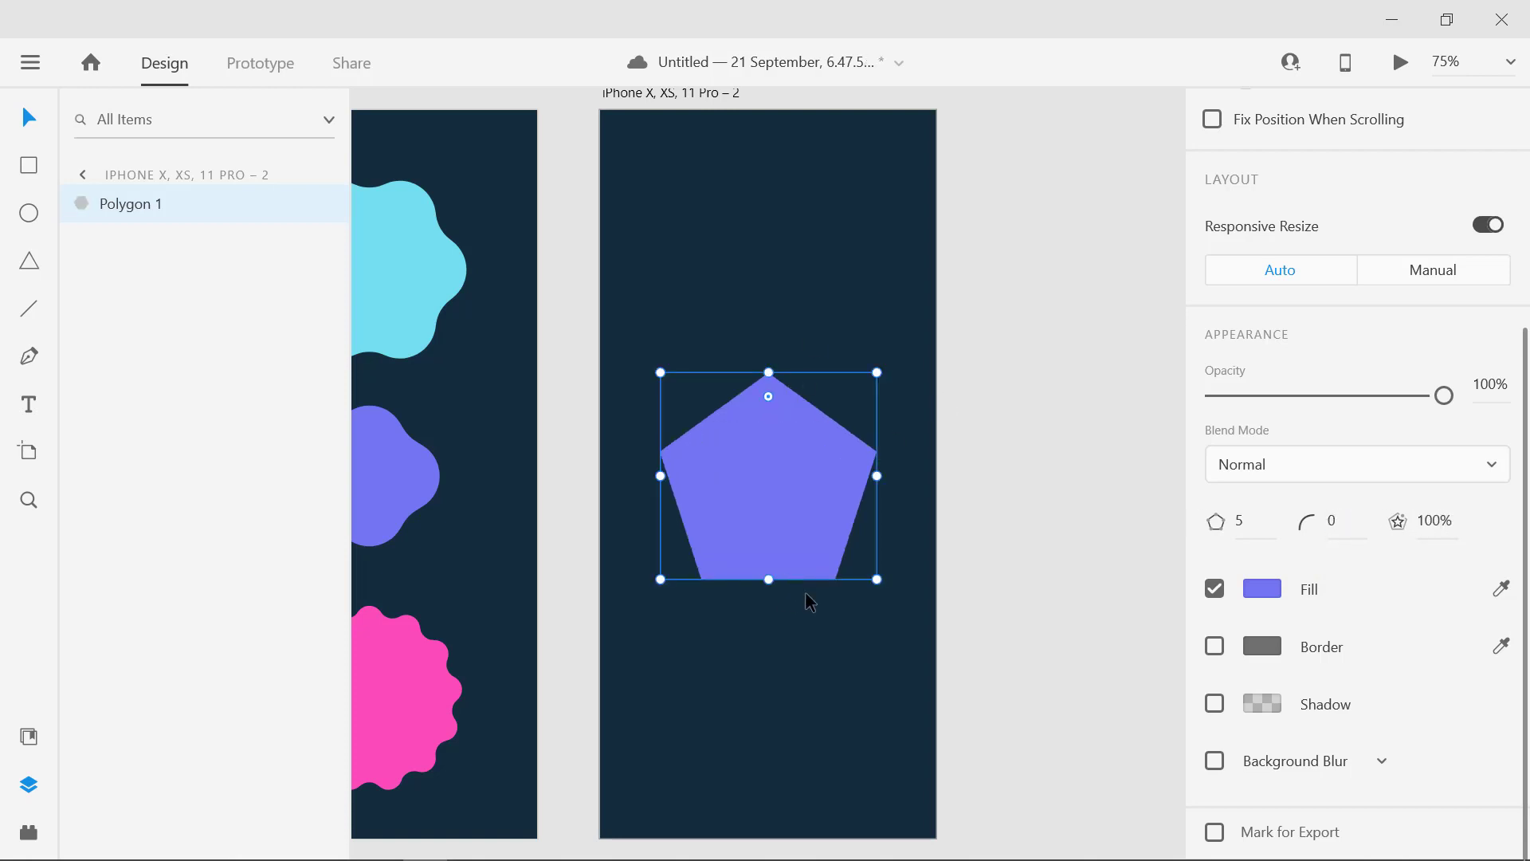
Raise the pentagon's corner count to 6 on the second artboard
{"action": "left_click", "coordinate": [1250, 530]}
{"action": "key", "text": "BackSpace"}
{"action": "left_click", "coordinate": [1350, 524]}
{"action": "left_click", "coordinate": [1252, 528]}
{"action": "key", "text": "Up"}
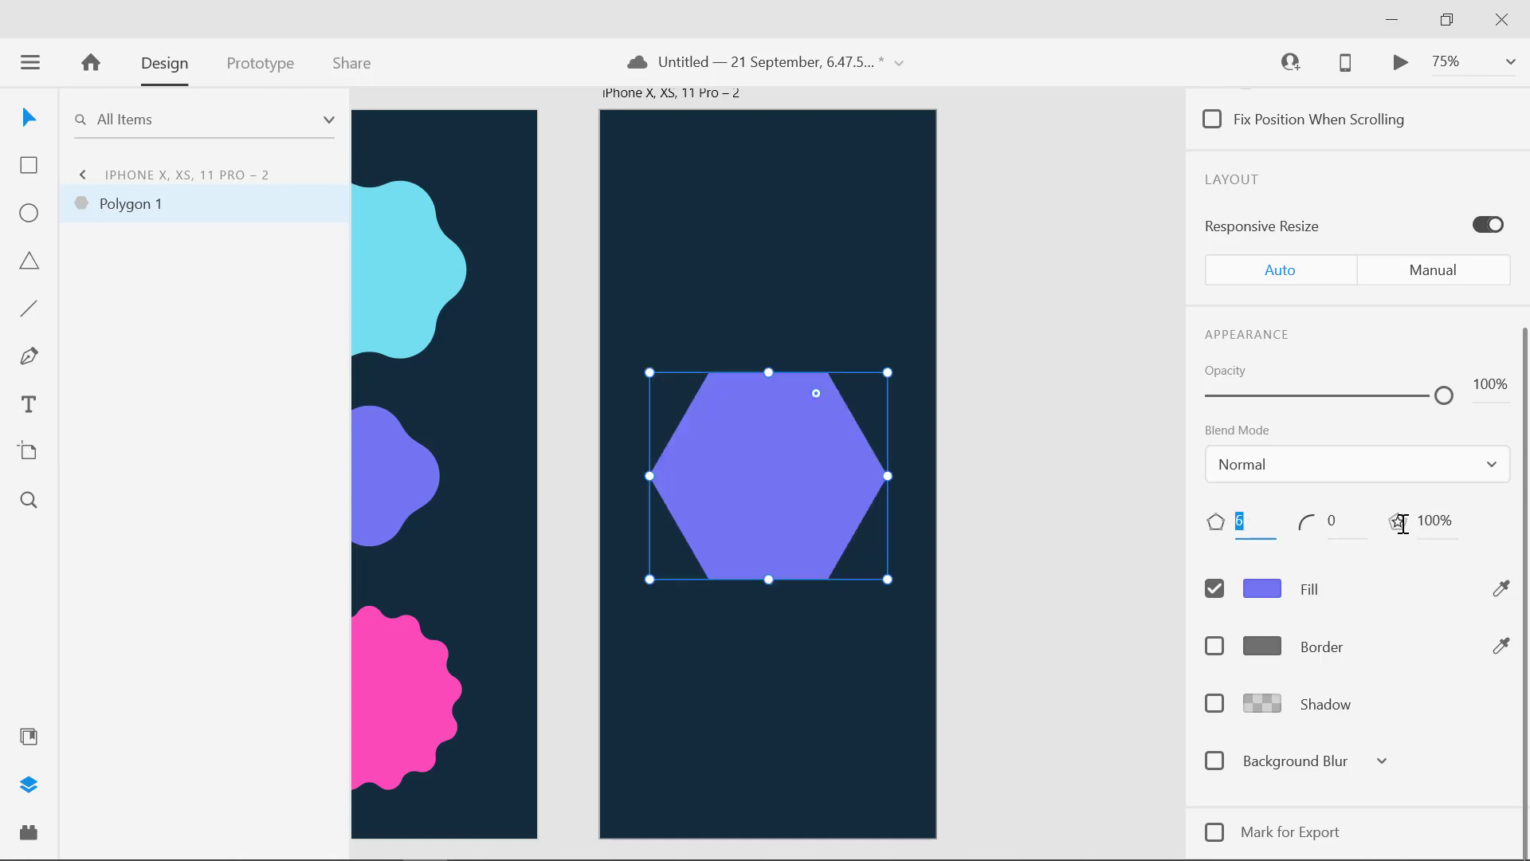
Lower the hexagon's star ratio gradually from 100% to 62% to form a sharp six-pointed star
{"action": "left_click", "coordinate": [1457, 528]}
{"action": "key", "text": "Down"}
{"action": "key", "text": "Down"}
{"action": "key", "text": "Down"}
{"action": "key", "text": "Down"}
{"action": "key", "text": "Down"}
{"action": "key", "text": "Down"}
{"action": "key", "text": "Down"}
{"action": "key", "text": "Down"}
{"action": "key", "text": "Down"}
{"action": "key", "text": "Down"}
{"action": "key", "text": "Down"}
{"action": "key", "text": "Down"}
{"action": "key", "text": "Down"}
{"action": "key", "text": "Down"}
{"action": "key", "text": "Down"}
{"action": "key", "text": "Down"}
{"action": "key", "text": "Down"}
{"action": "key", "text": "Down"}
{"action": "key", "text": "Down"}
{"action": "key", "text": "Down"}
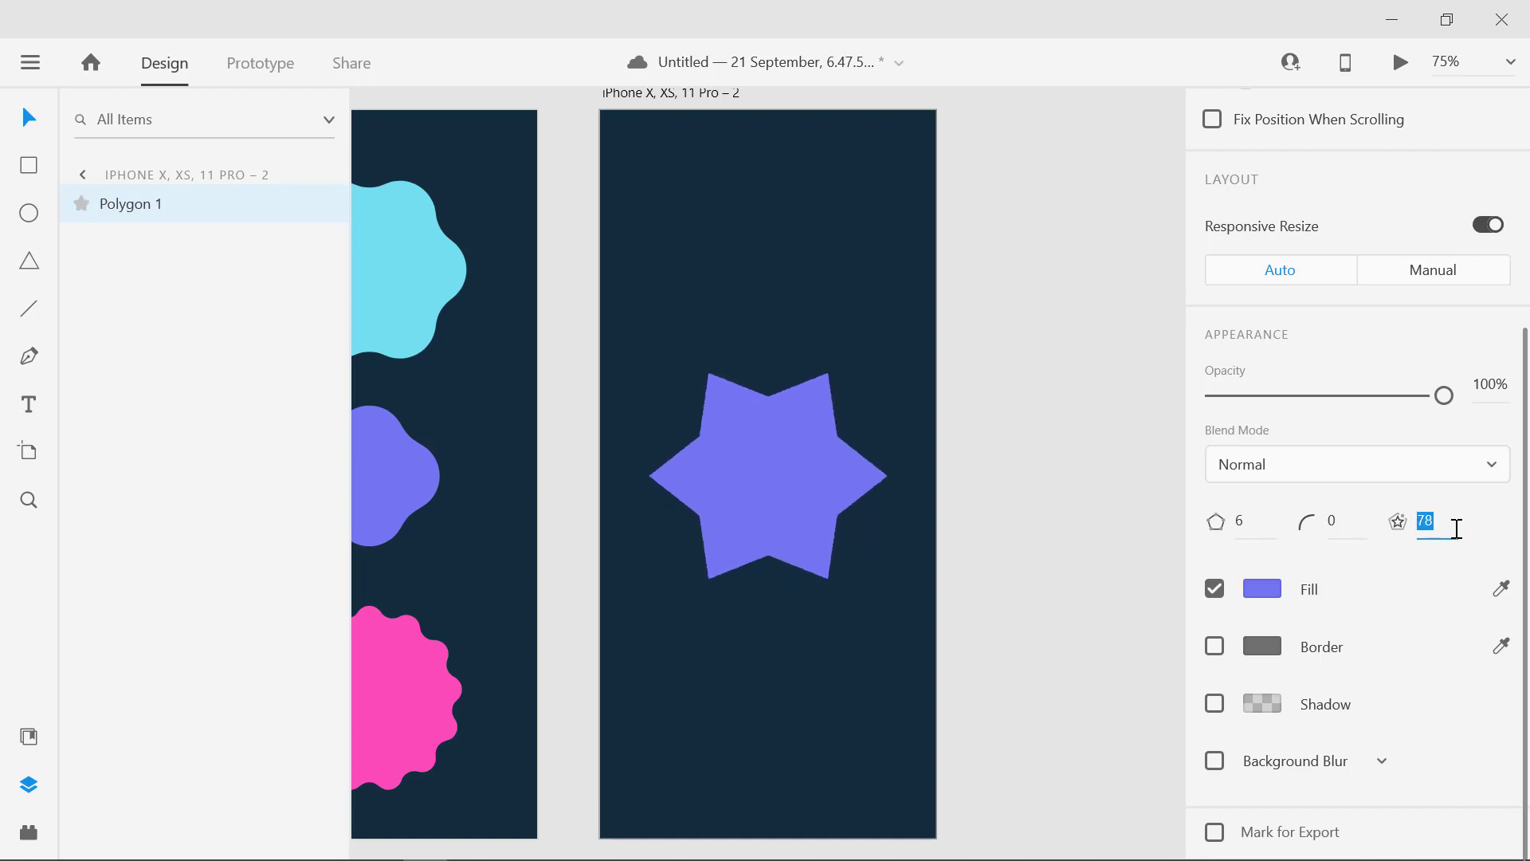
{"action": "key", "text": "Down"}
{"action": "key", "text": "Down"}
{"action": "key", "text": "Down"}
{"action": "key", "text": "Down"}
{"action": "key", "text": "Down"}
{"action": "key", "text": "Down"}
{"action": "key", "text": "Down"}
{"action": "key", "text": "Down"}
{"action": "key", "text": "Down"}
{"action": "key", "text": "Down"}
{"action": "key", "text": "Down"}
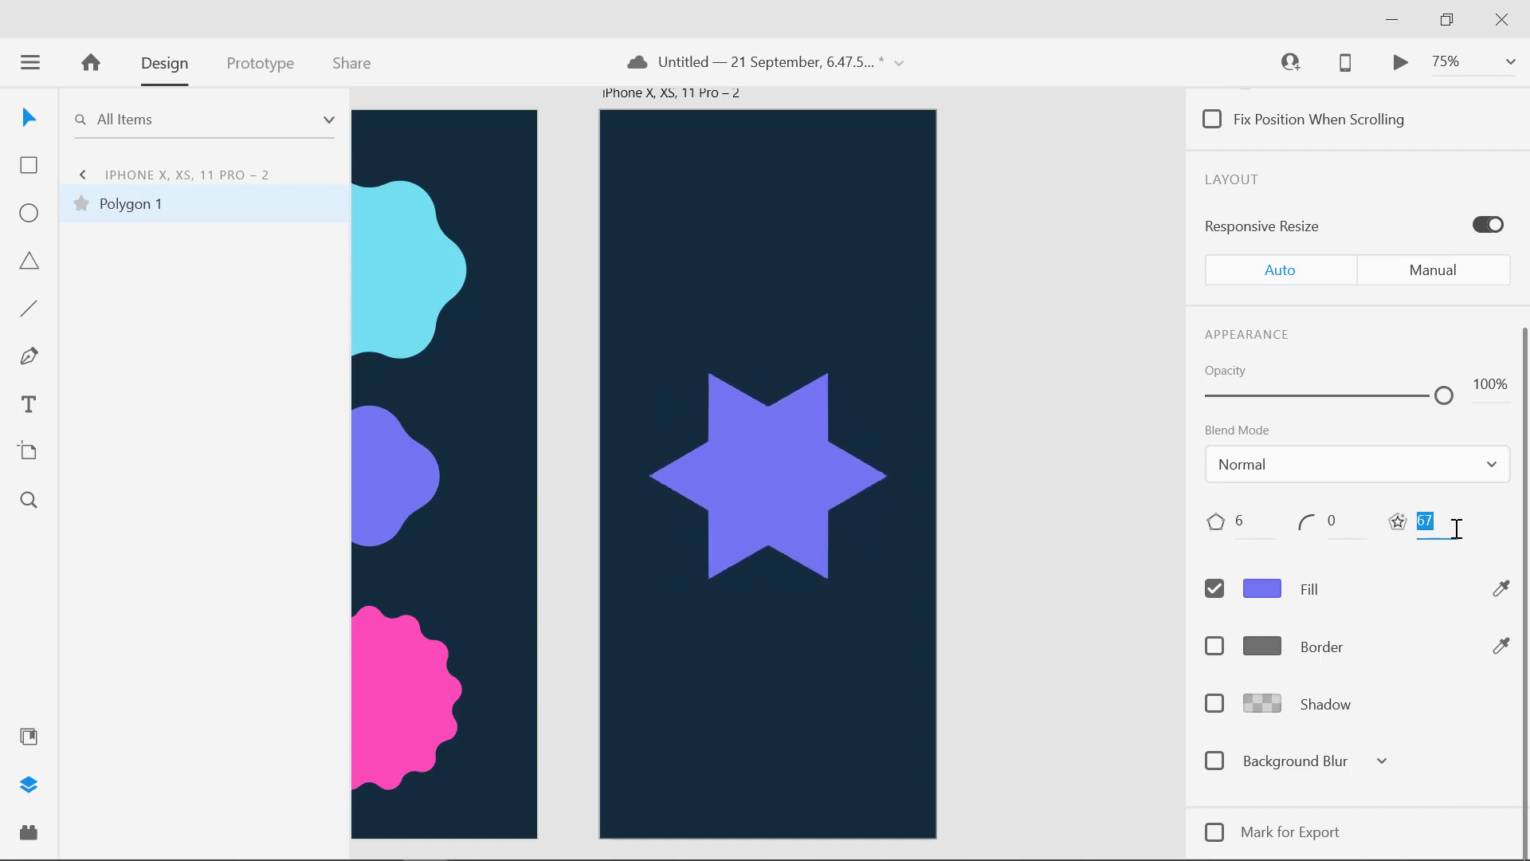
{"action": "key", "text": "Up"}
{"action": "key", "text": "Down"}
{"action": "key", "text": "Down"}
{"action": "key", "text": "Down"}
{"action": "key", "text": "Down"}
{"action": "key", "text": "Down"}
{"action": "key", "text": "Down"}
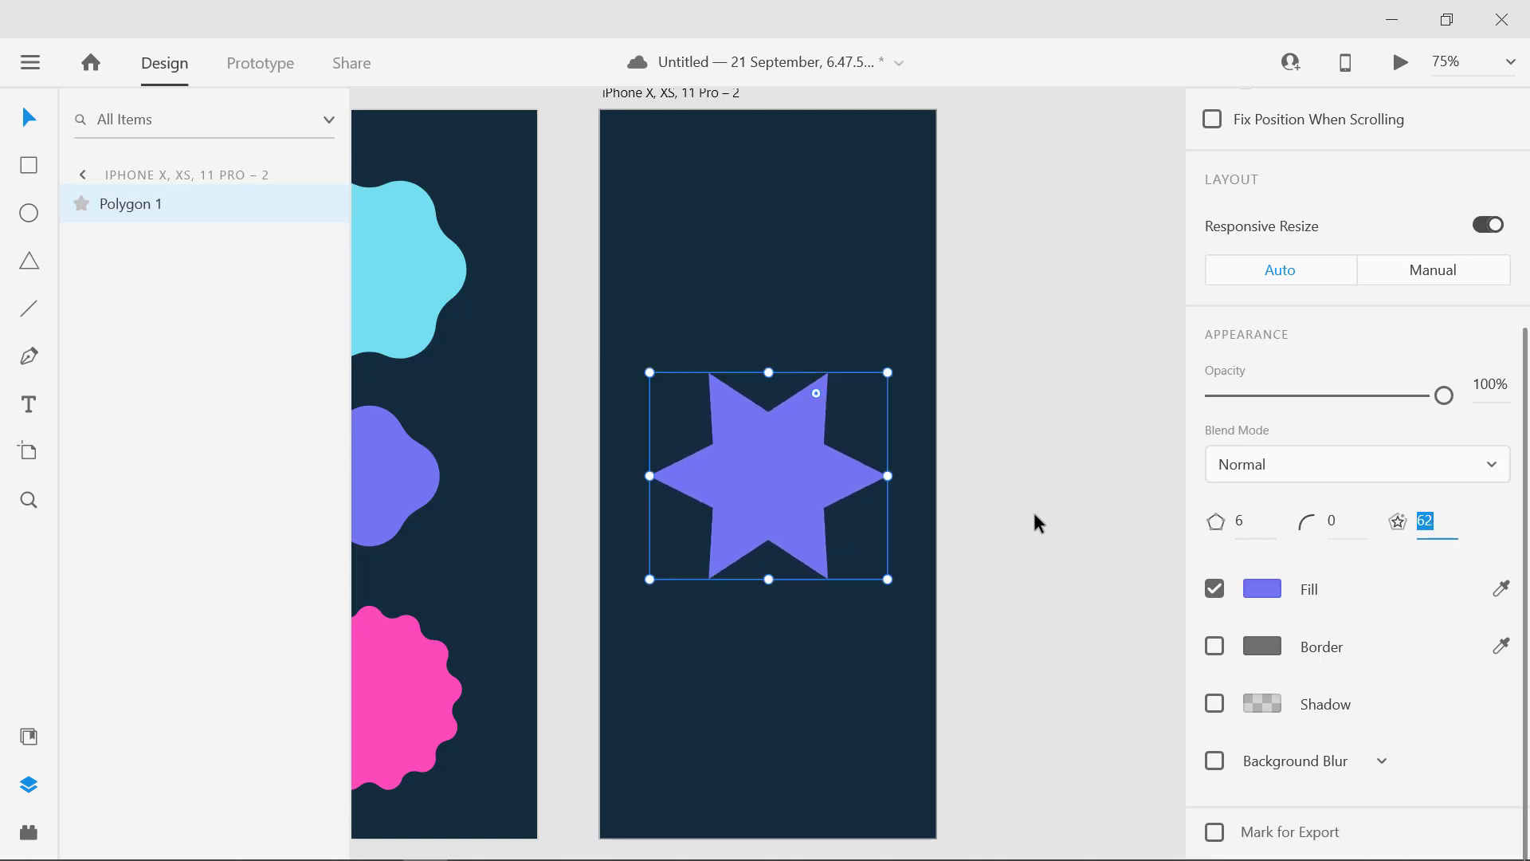
Reduce the six-pointed star's corner count to 5 and lower its star ratio to 60%
{"action": "left_click", "coordinate": [1250, 525]}
{"action": "key", "text": "Down"}
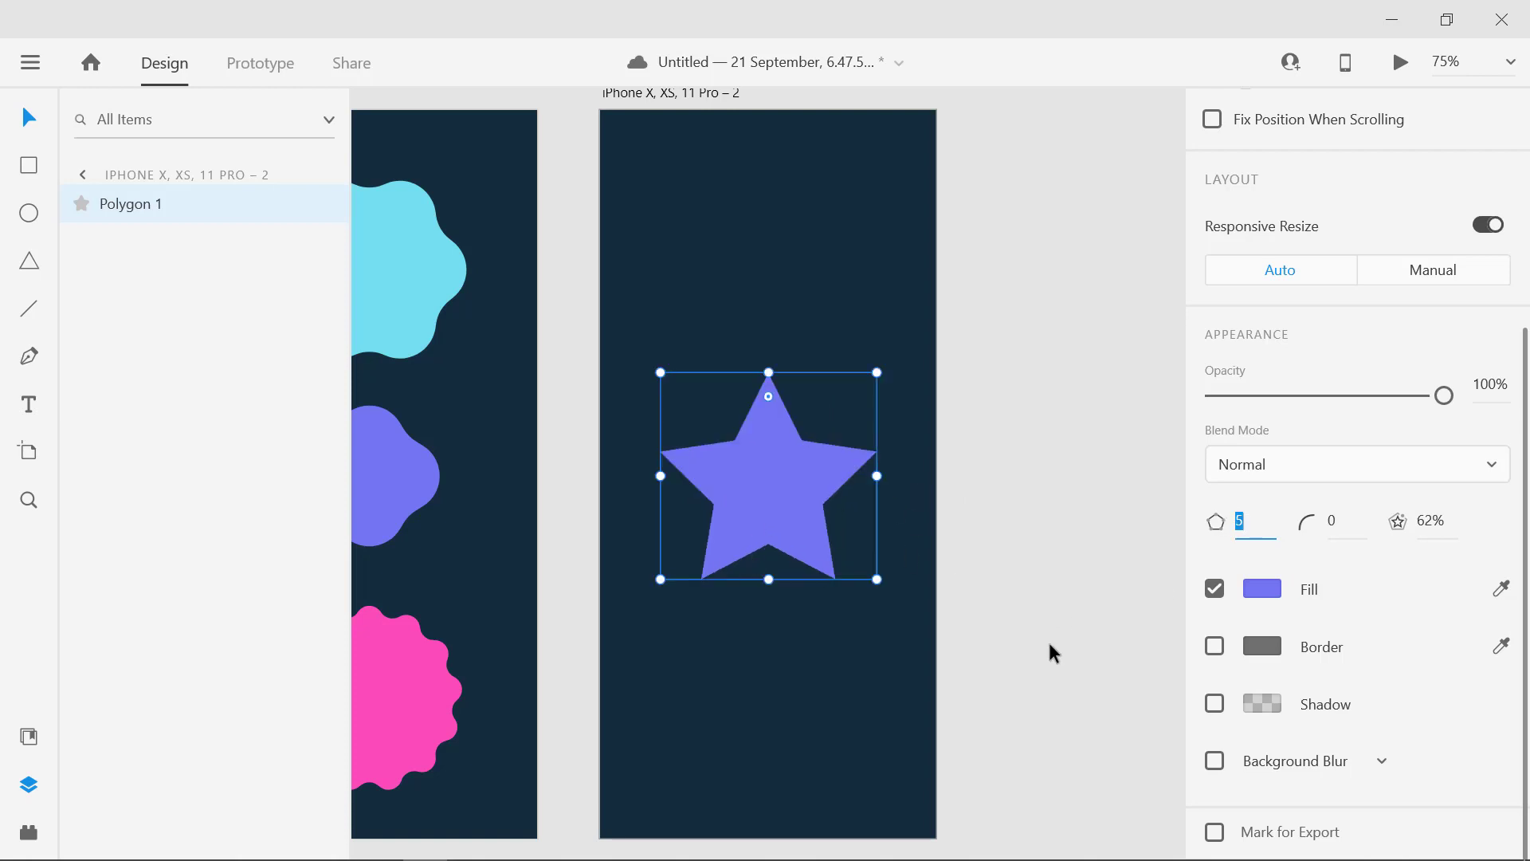
{"action": "left_click", "coordinate": [1459, 529]}
{"action": "key", "text": "Down"}
{"action": "key", "text": "Down"}
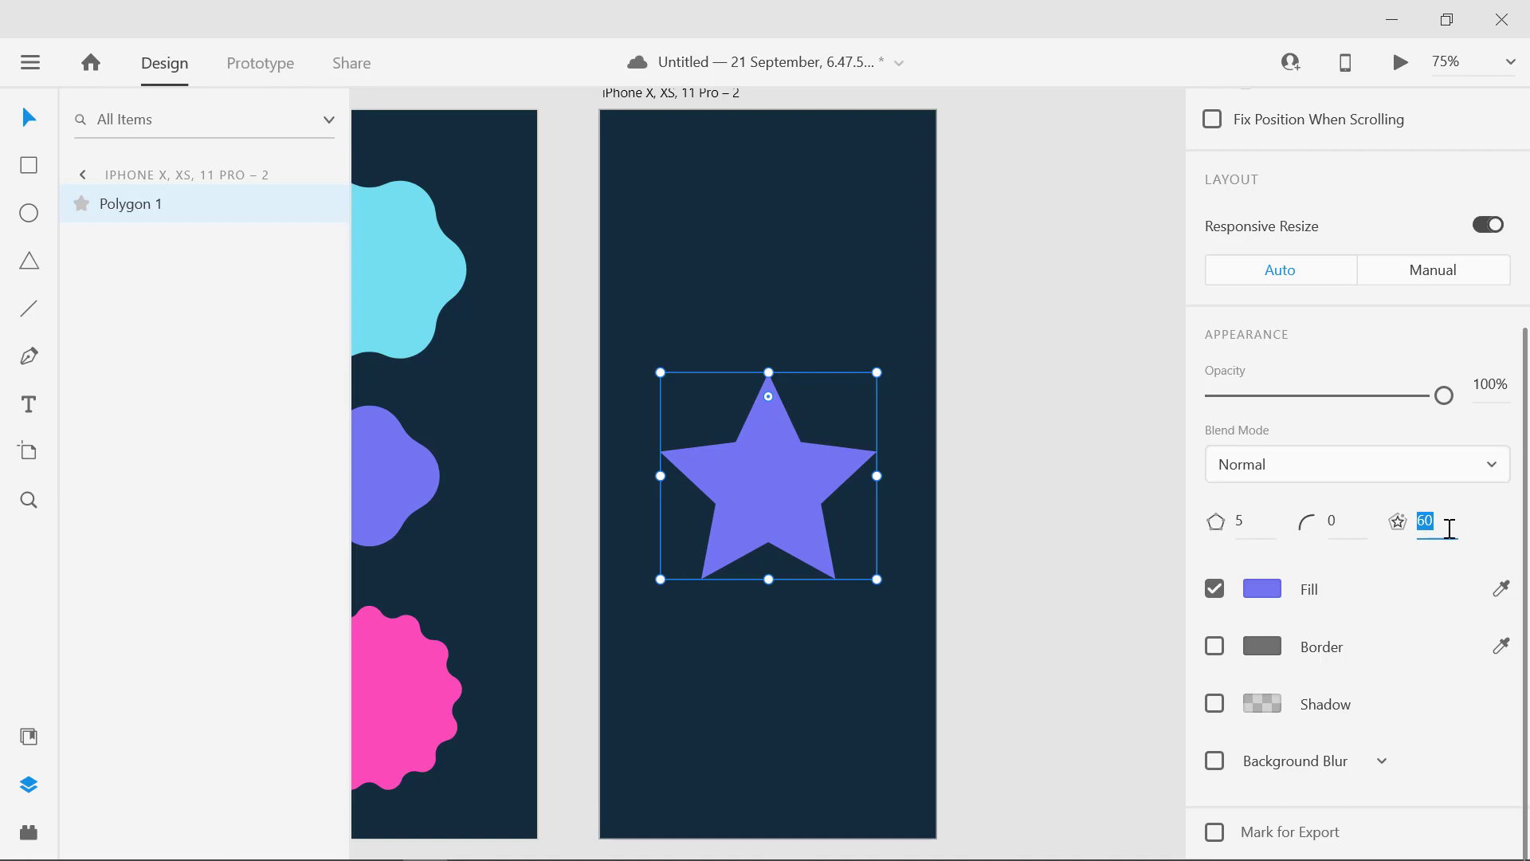
{"action": "left_click", "coordinate": [638, 451]}
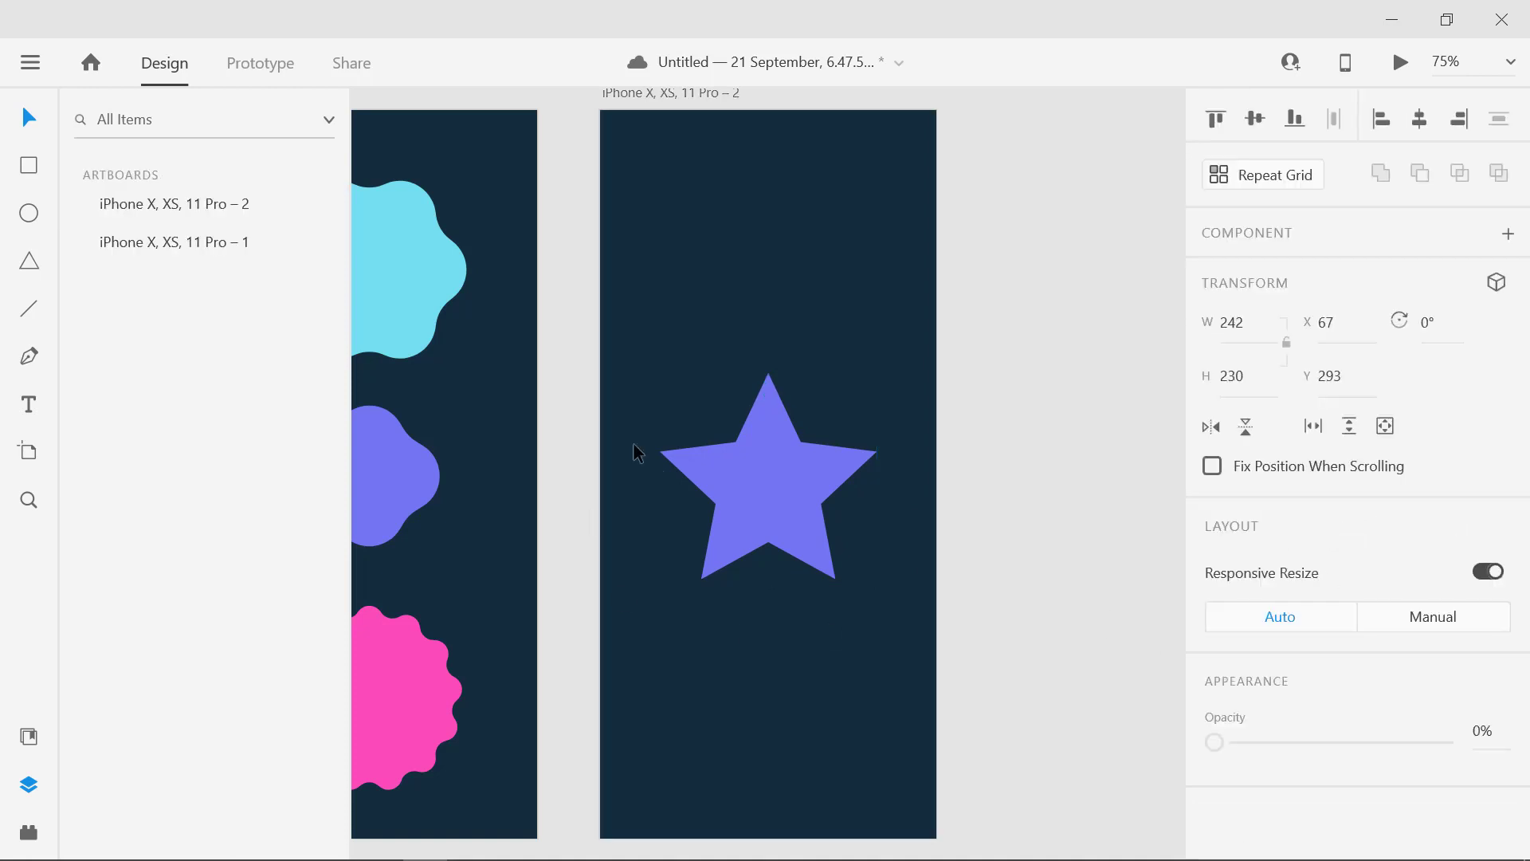
{"action": "left_click", "coordinate": [763, 512]}
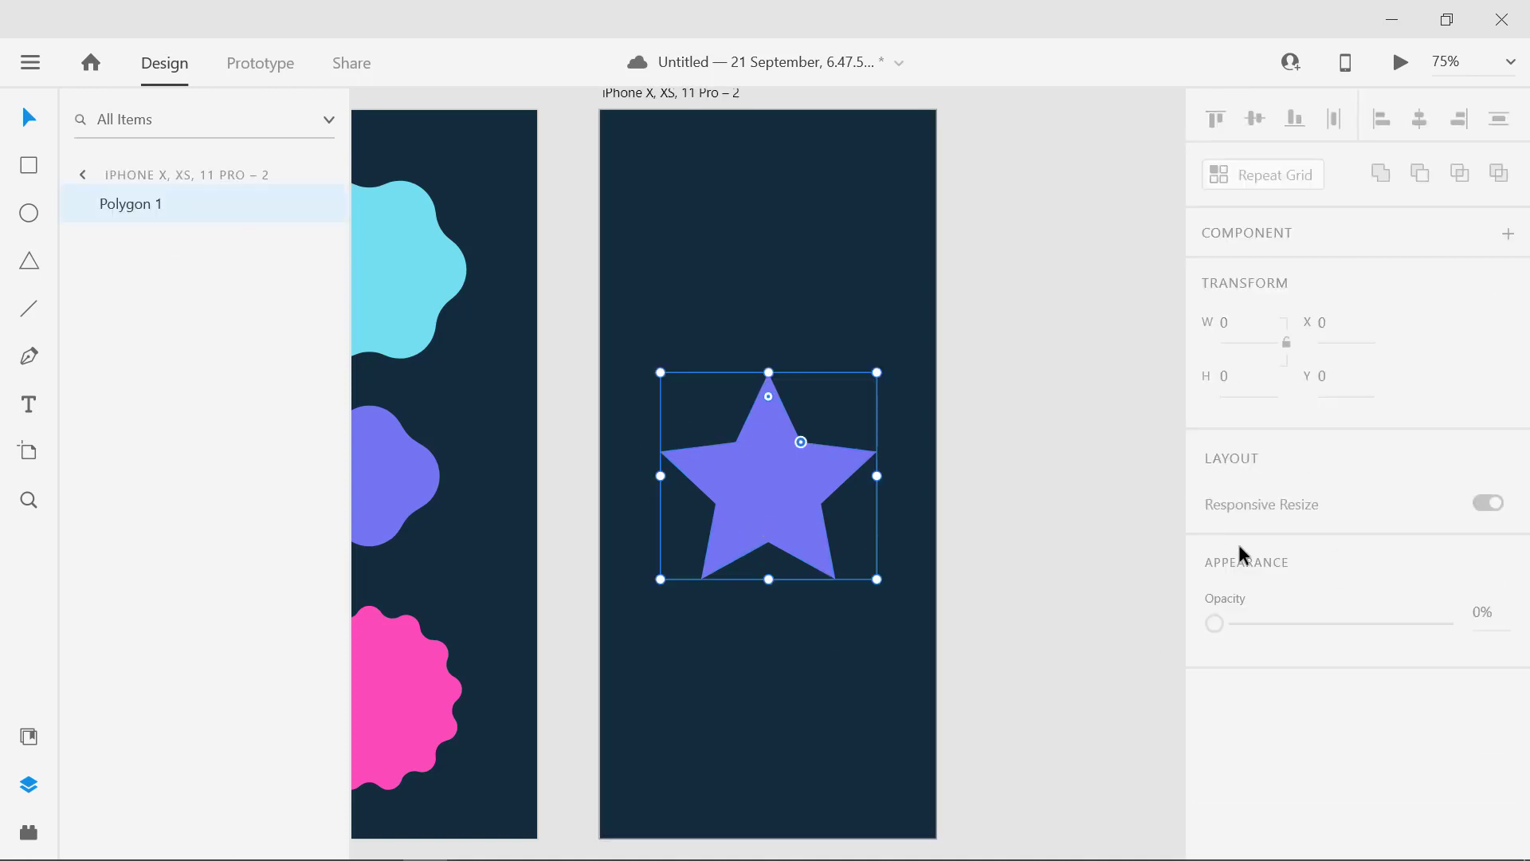
Round the five-pointed star's corners on the second artboard by raising its corner radius to 9
{"action": "scroll", "coordinate": [1320, 591], "scroll_direction": "down", "scroll_amount": 5}
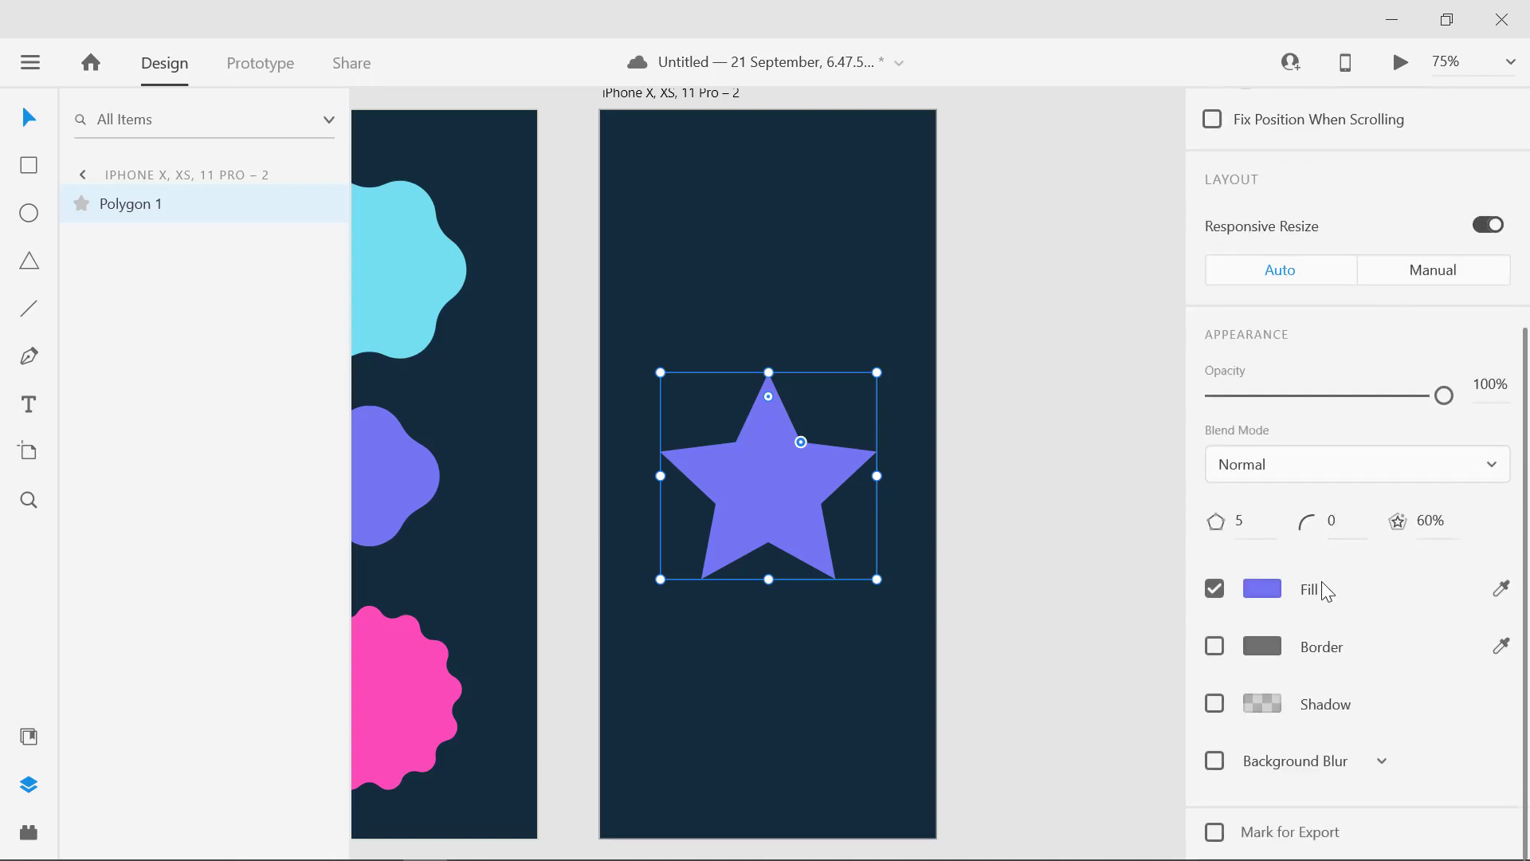
{"action": "left_click", "coordinate": [1338, 528]}
{"action": "key", "text": "Up"}
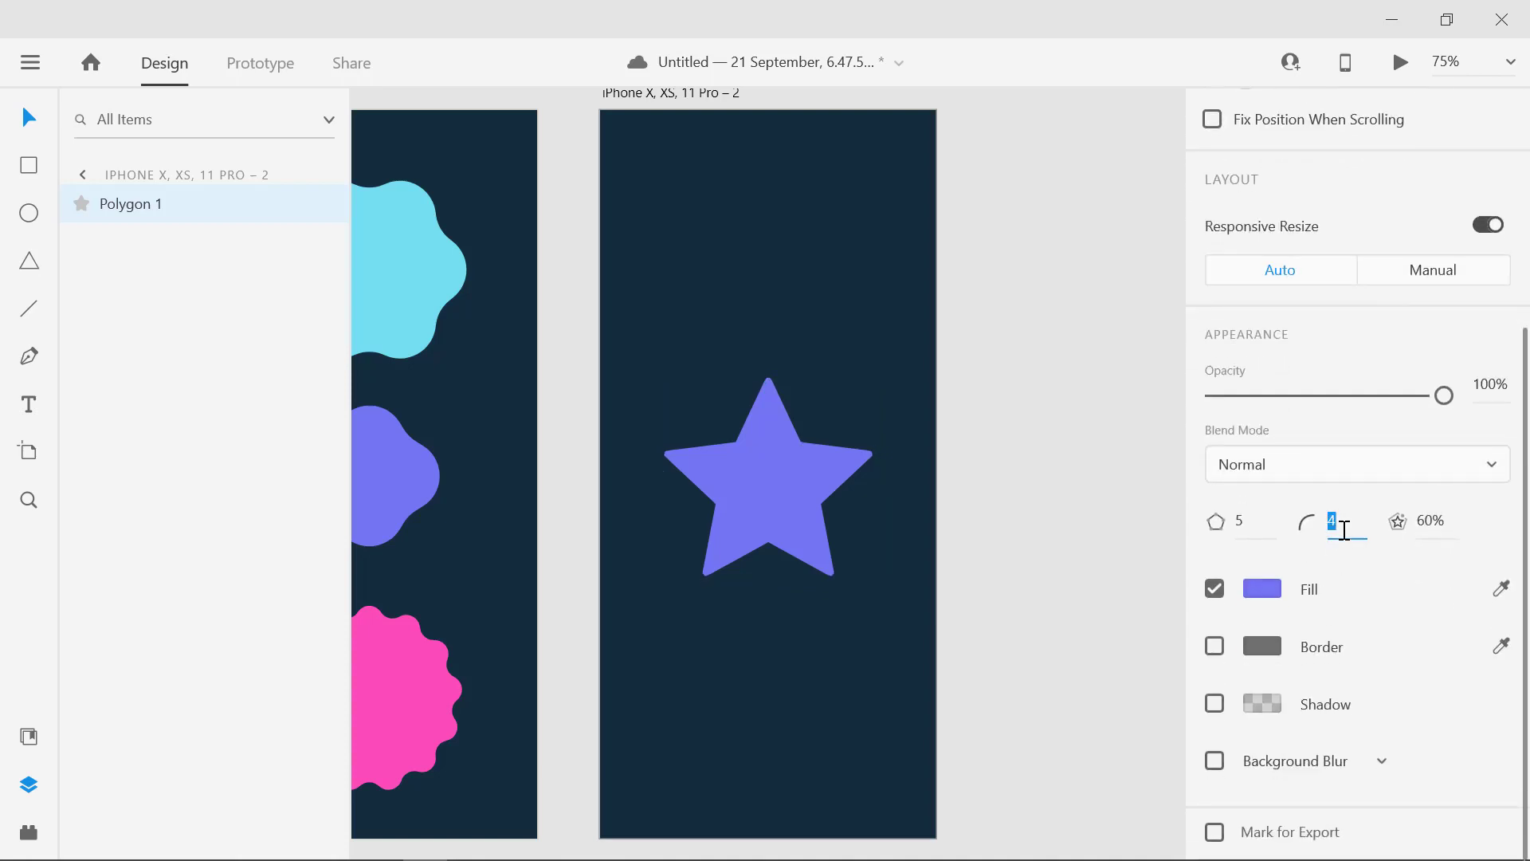
{"action": "key", "text": "Up"}
{"action": "key", "text": "Up"}
{"action": "key", "text": "Up"}
{"action": "key", "text": "Up"}
{"action": "key", "text": "Down"}
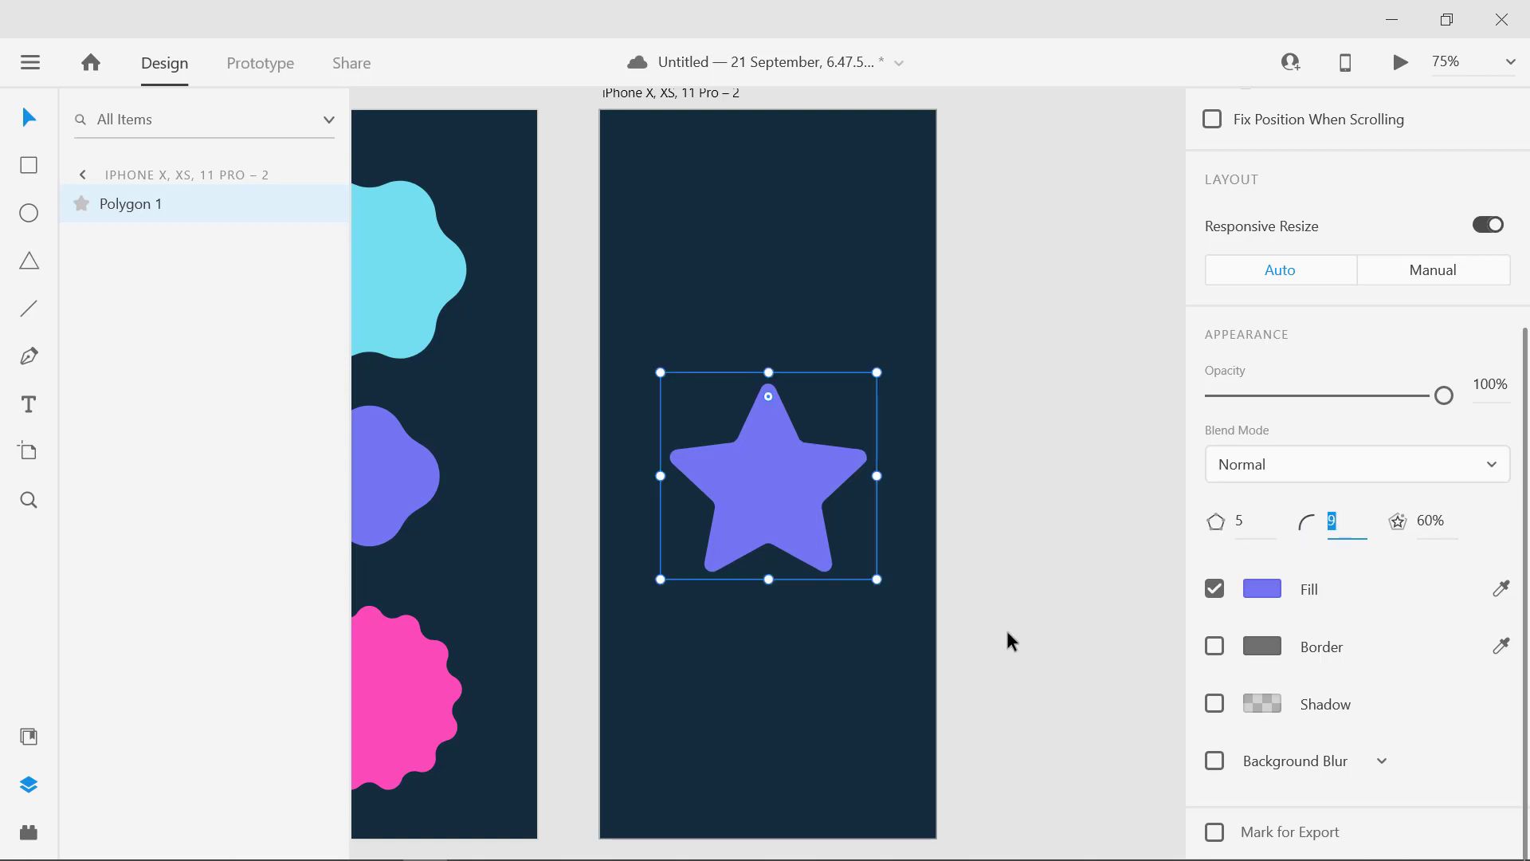
{"action": "left_click", "coordinate": [1089, 635]}
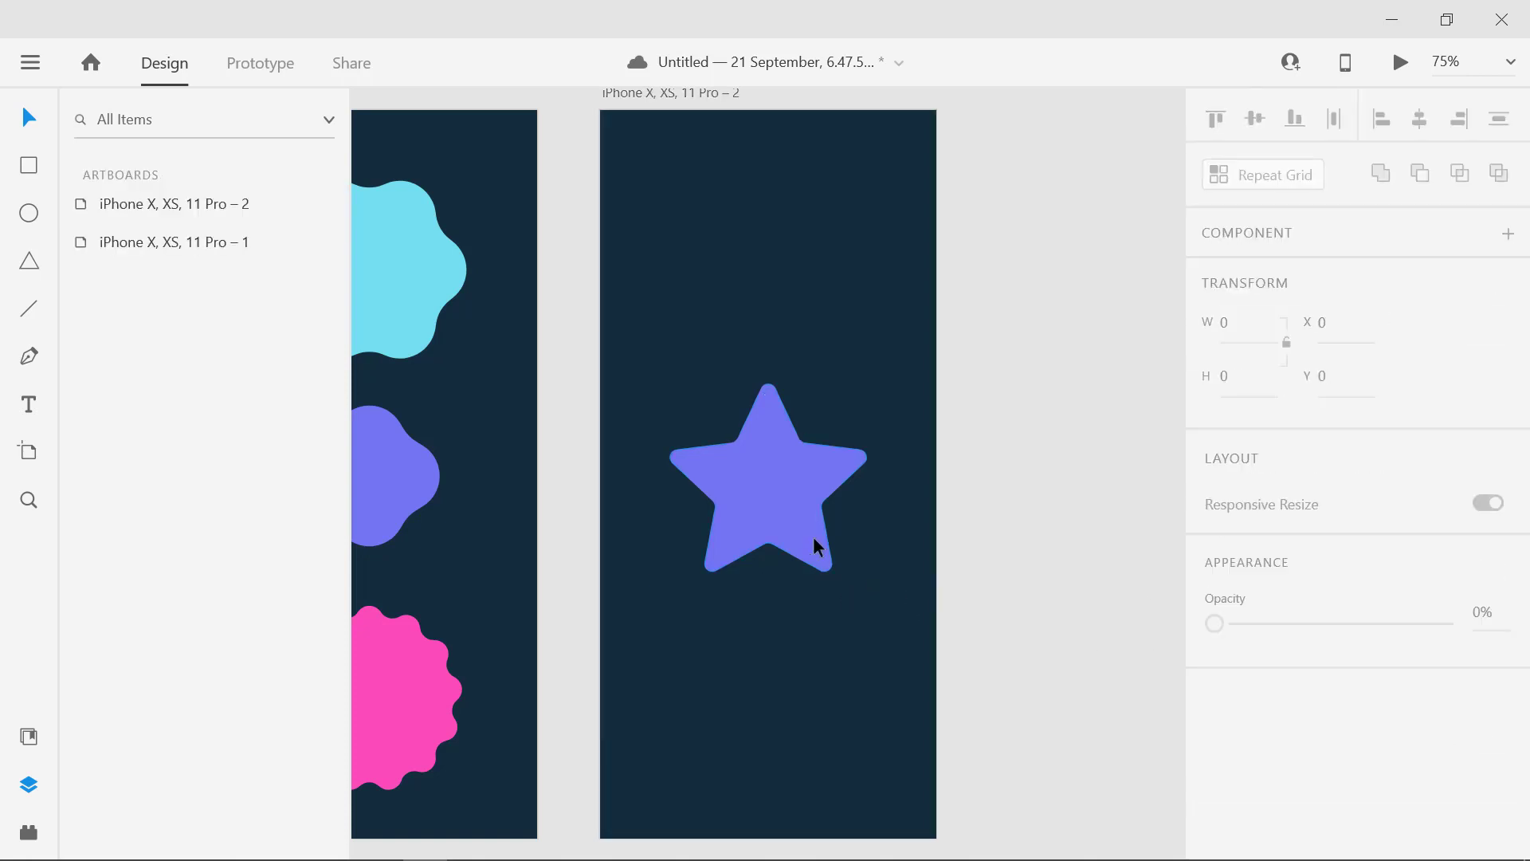
Review the star's corner count, radius and ratio settings, bring both artboards fully into view and deselect the star
{"action": "left_click", "coordinate": [791, 518]}
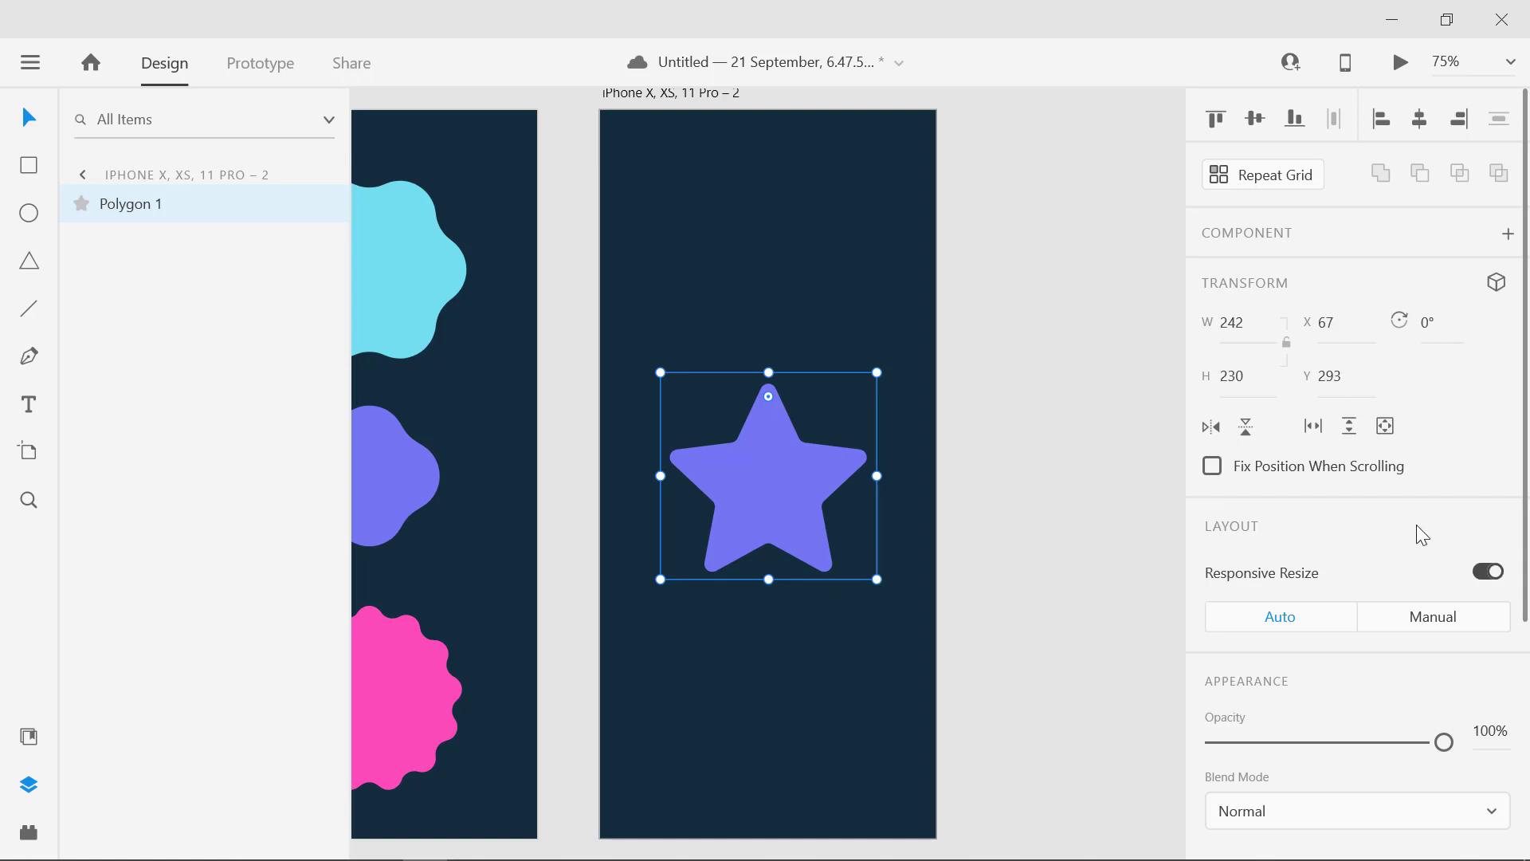
{"action": "scroll", "coordinate": [1402, 574], "scroll_direction": "down", "scroll_amount": 5}
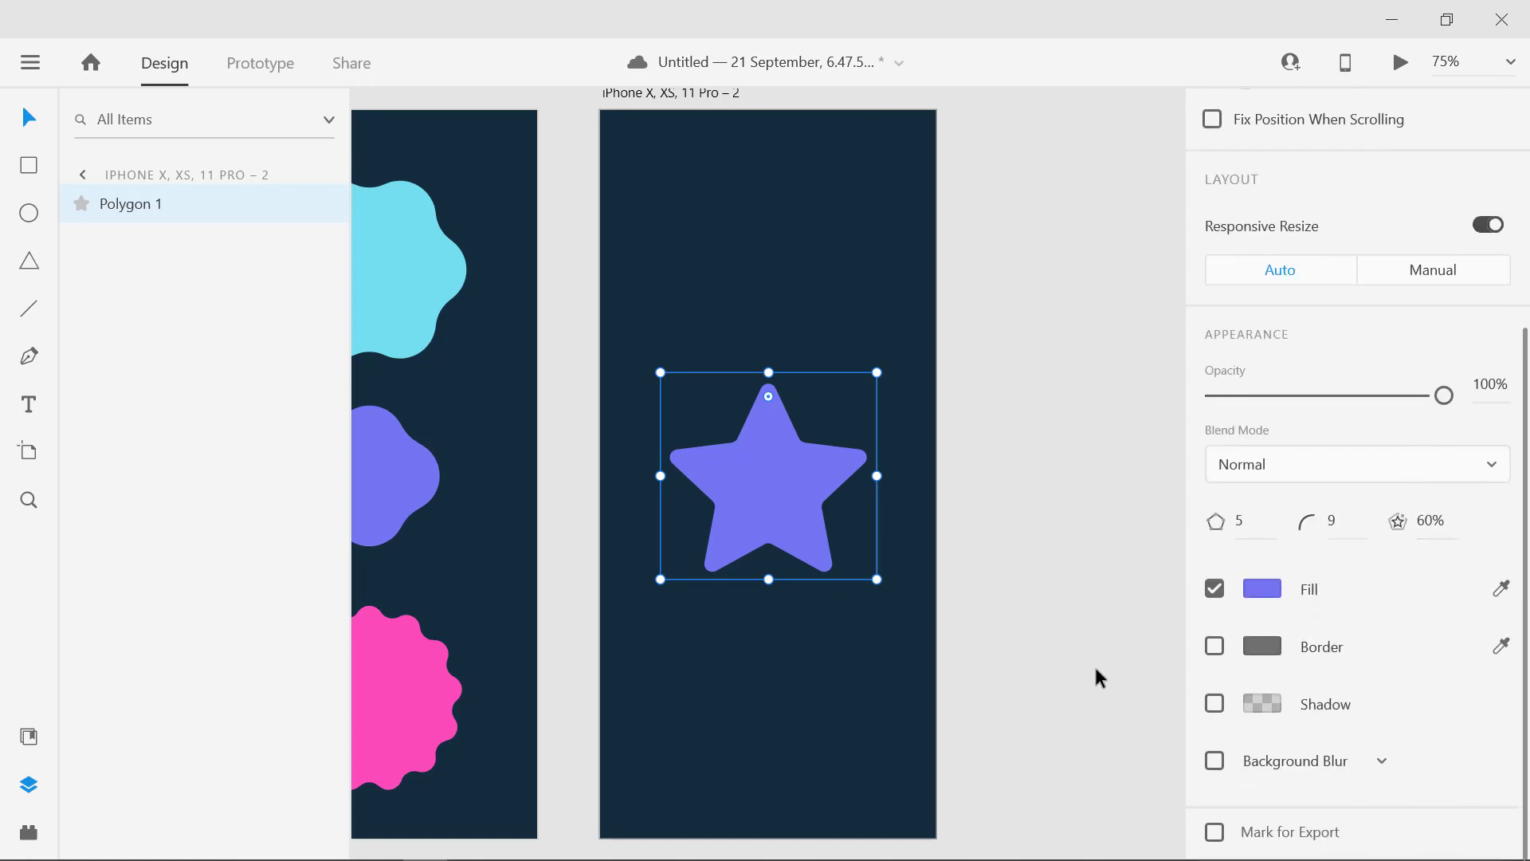
{"action": "left_click_drag", "start_coordinate": [581, 570], "coordinate": [787, 571]}
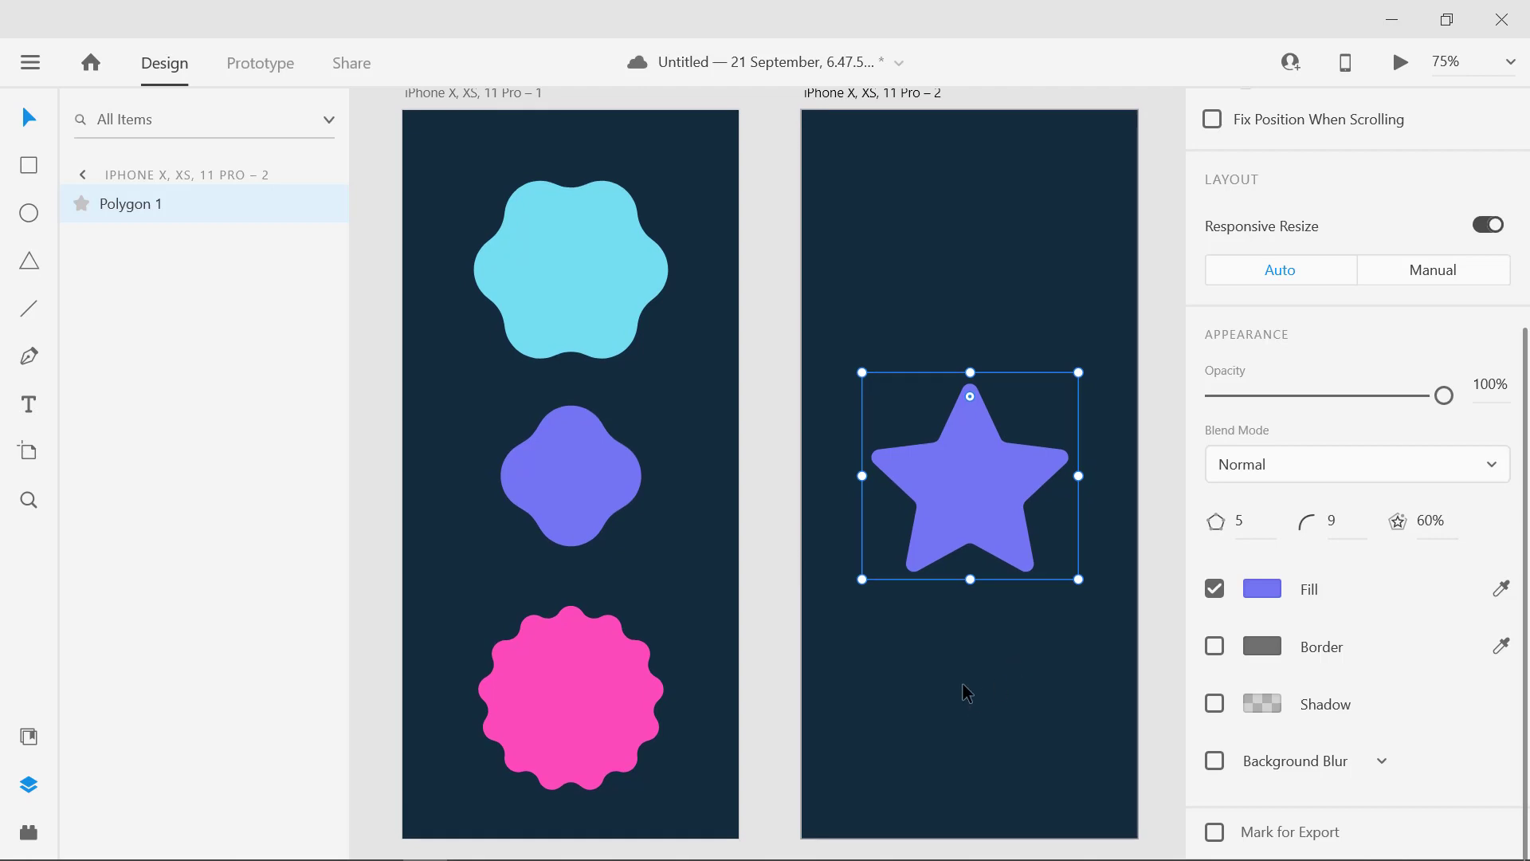
{"action": "left_click", "coordinate": [365, 603]}
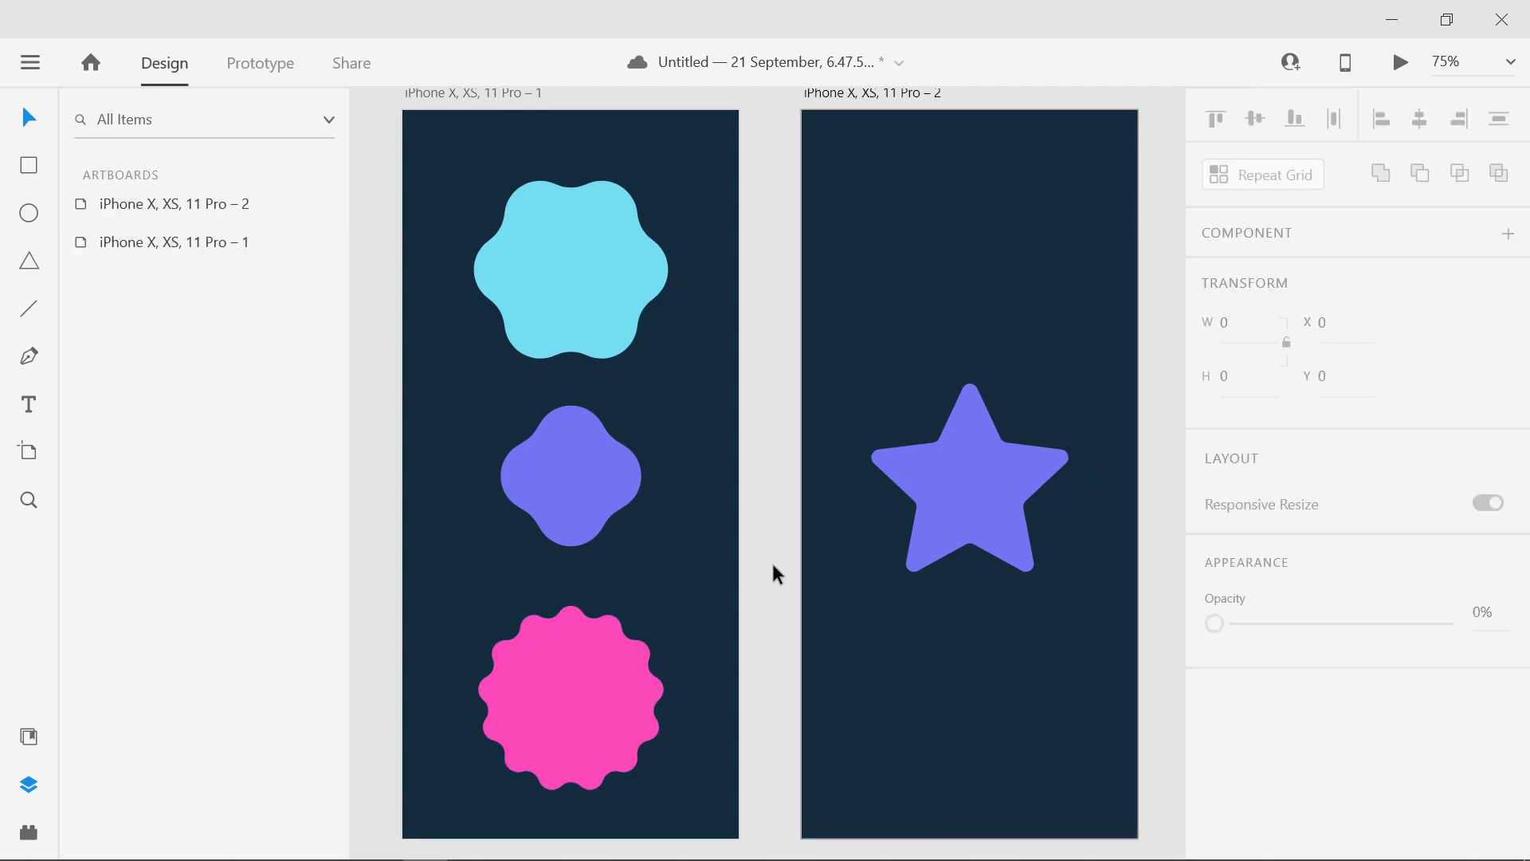